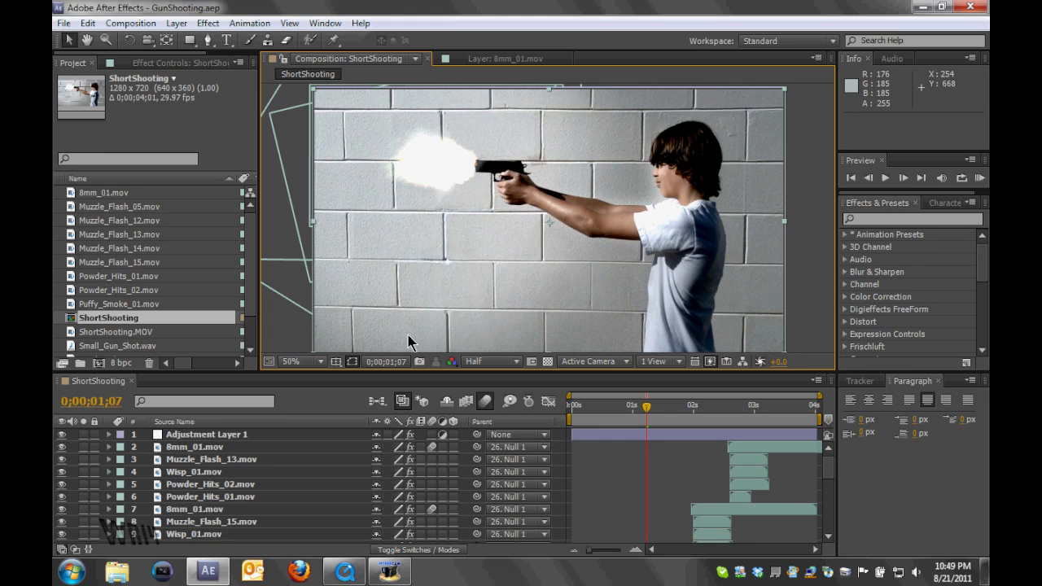
Step: Play the rendered ShortShooting_01 clip in QuickTime, review the muzzle flash at about one second, and close the player
{"action": "left_click", "coordinate": [344, 574]}
{"action": "left_click", "coordinate": [520, 534]}
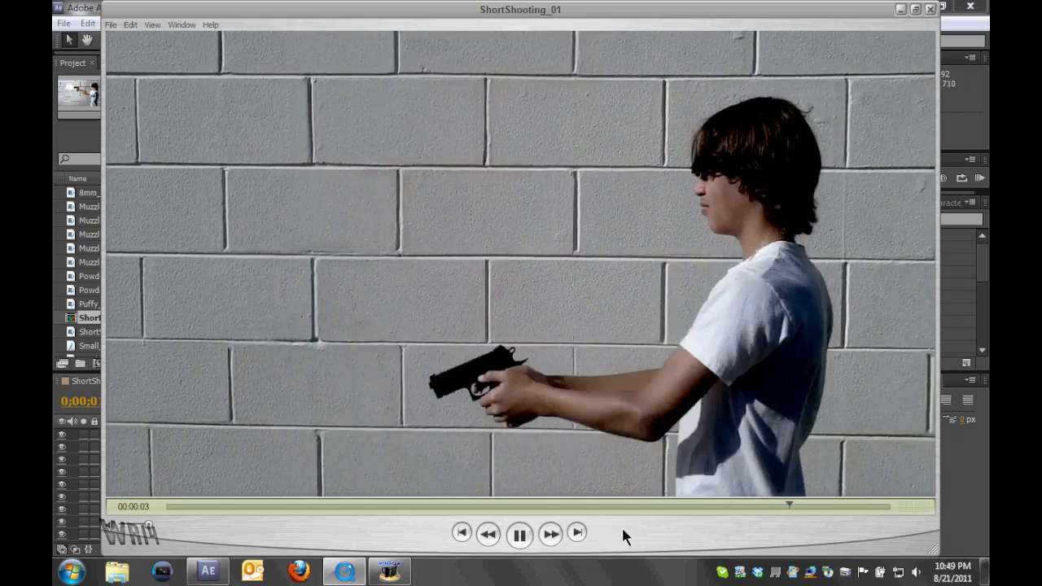
{"action": "left_click", "coordinate": [390, 505]}
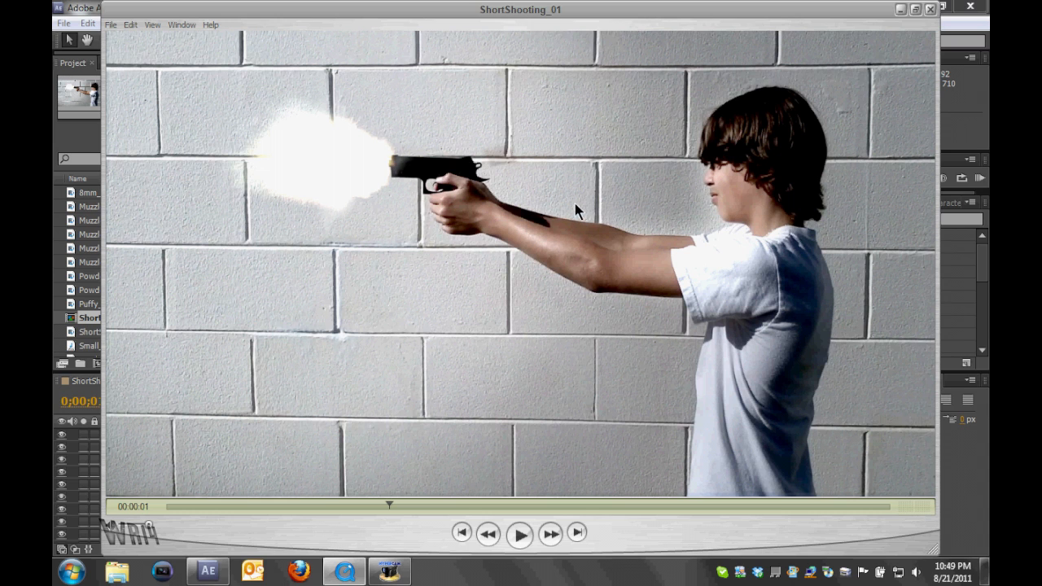
{"action": "left_click", "coordinate": [930, 9]}
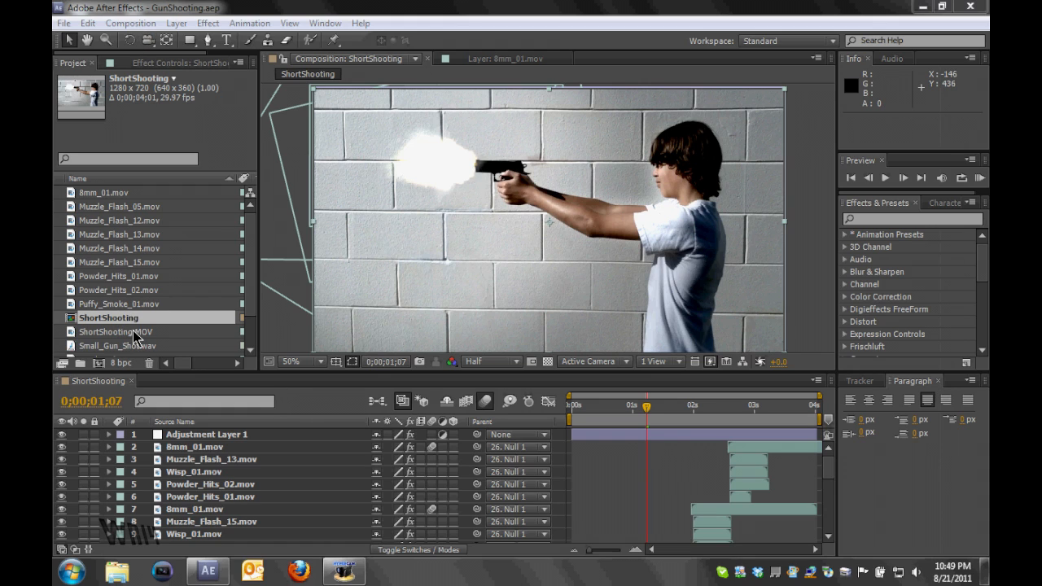
Step: Create a new composition from the ShortShooting.MOV footage
{"action": "key", "text": "Up"}
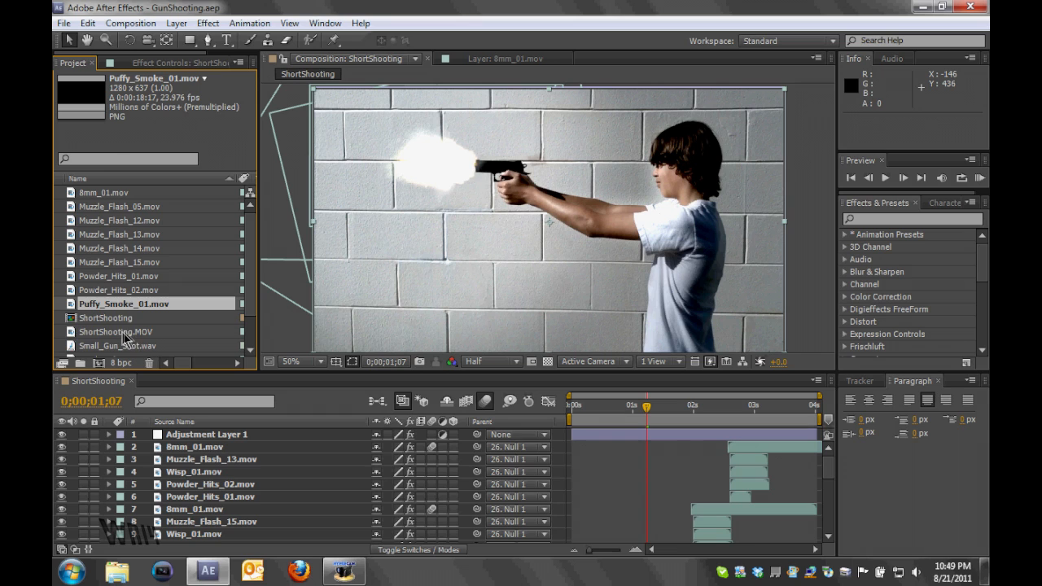
{"action": "left_click", "coordinate": [119, 332]}
{"action": "left_click_drag", "start_coordinate": [118, 336], "coordinate": [100, 364]}
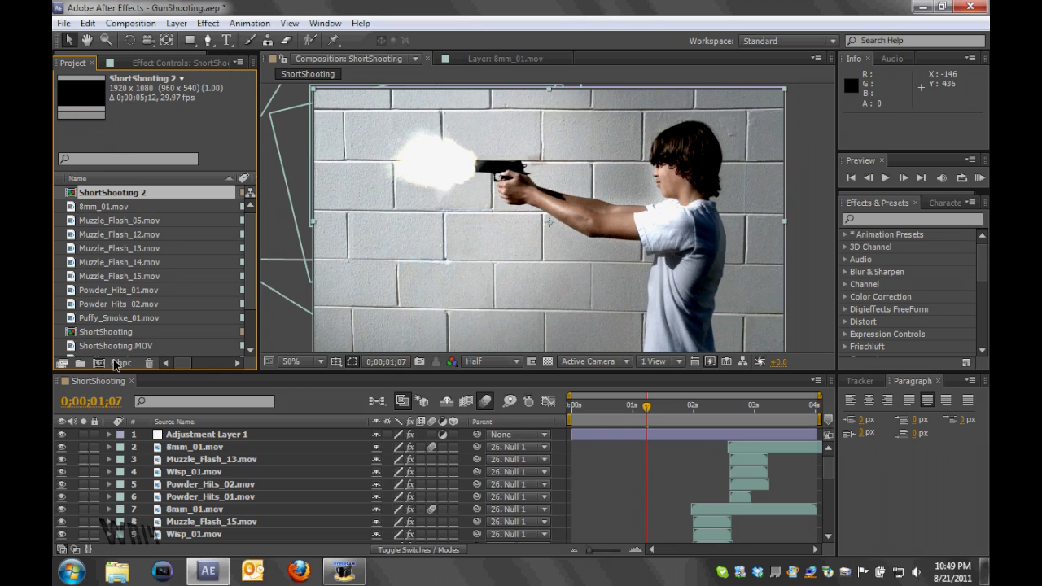
Step: Close the 8mm_01.mov footage and layer viewers and display the ShortShooting 2 composition with its footage layer selected
{"action": "double_click", "coordinate": [118, 196]}
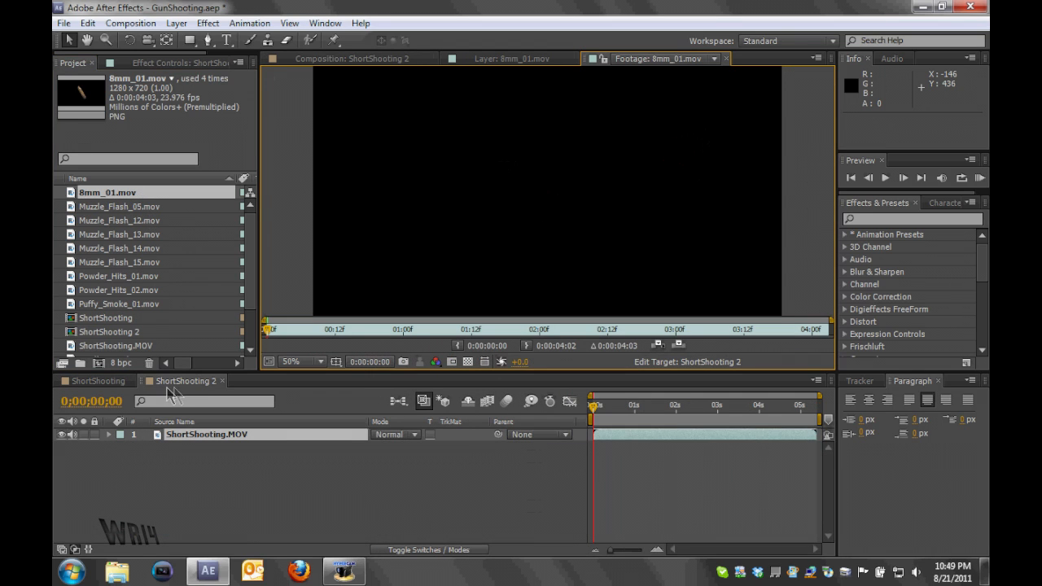
{"action": "left_click", "coordinate": [725, 59]}
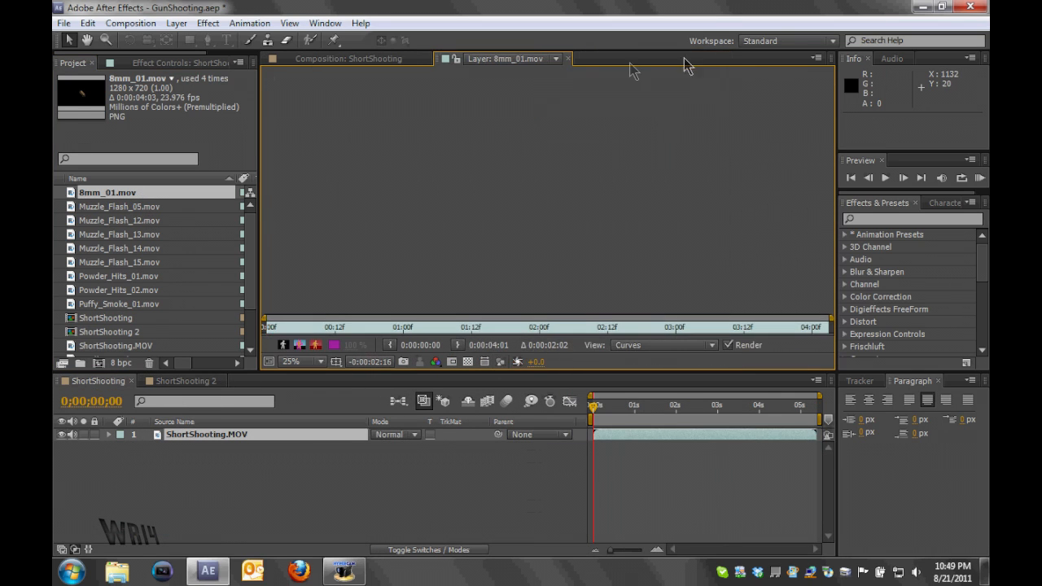
{"action": "left_click", "coordinate": [568, 59]}
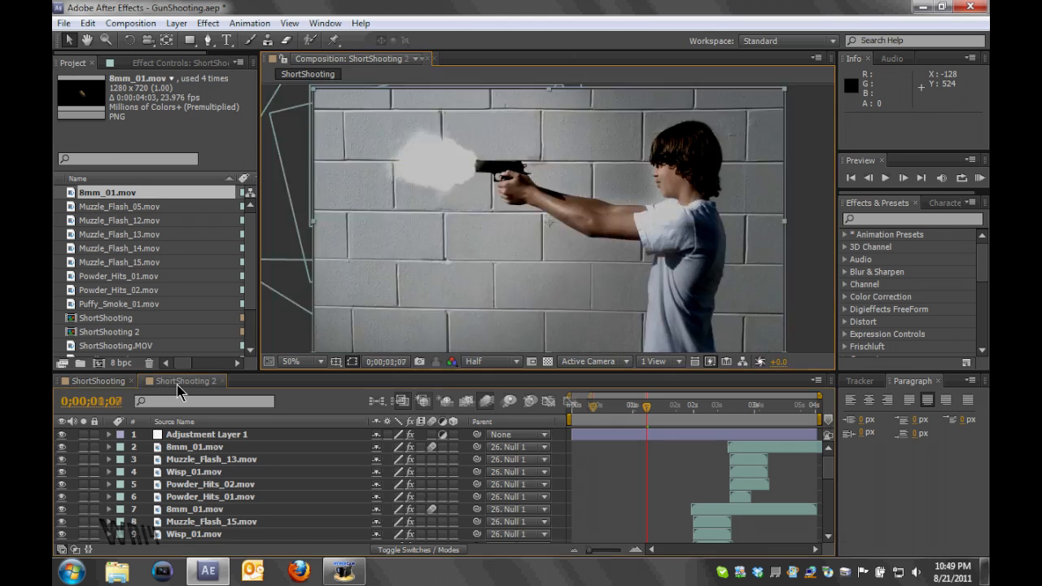
{"action": "left_click", "coordinate": [177, 382]}
{"action": "left_click", "coordinate": [186, 467]}
{"action": "left_click", "coordinate": [197, 438]}
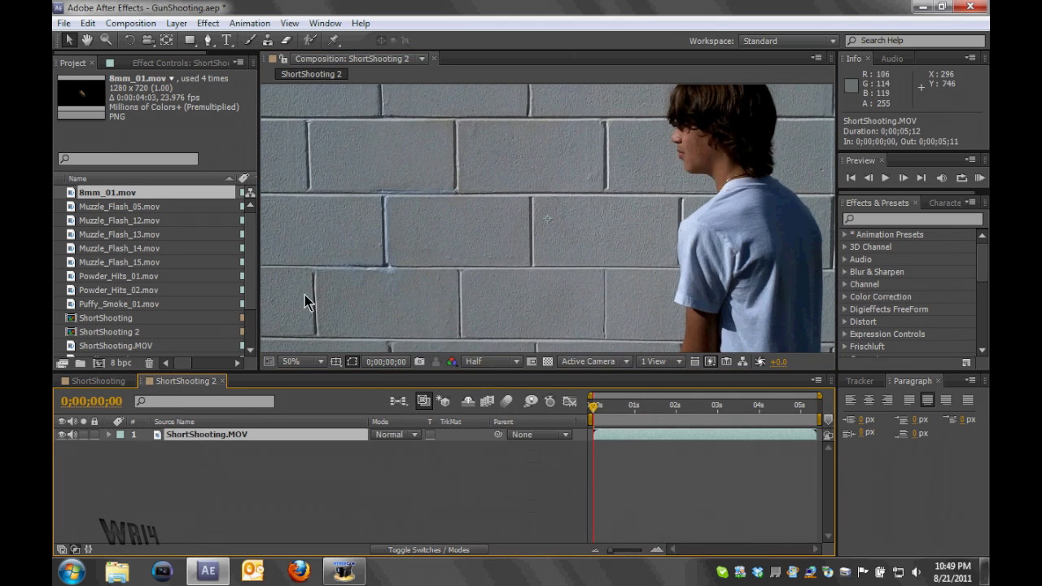
Step: Set the ShortShooting 2 composition's frame size to 1280 x 720 pixels
{"action": "scroll", "coordinate": [305, 296], "scroll_direction": "down", "scroll_amount": 2}
{"action": "left_click", "coordinate": [140, 23]}
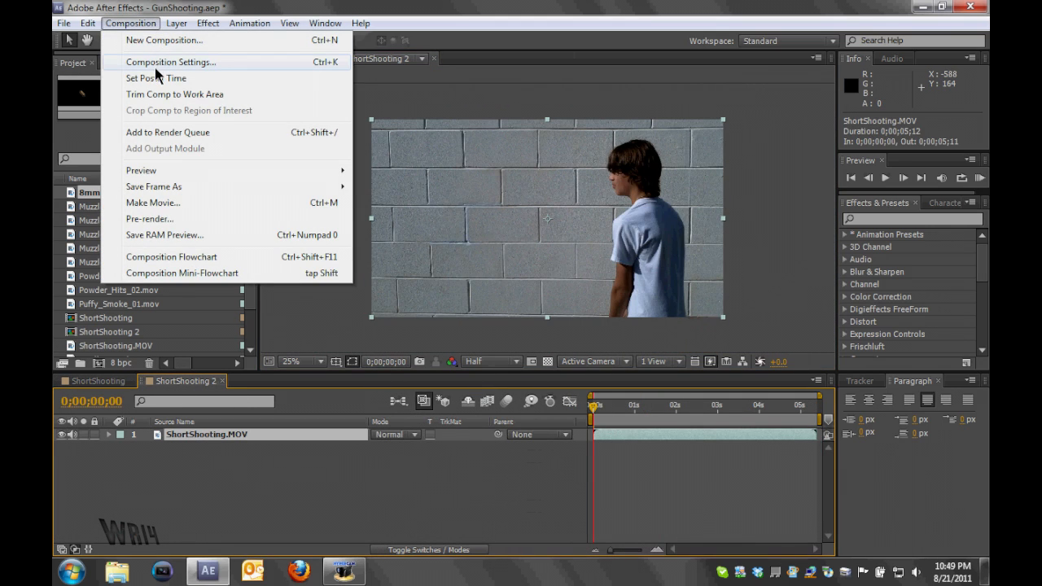
{"action": "left_click", "coordinate": [160, 63]}
{"action": "left_click", "coordinate": [198, 120]}
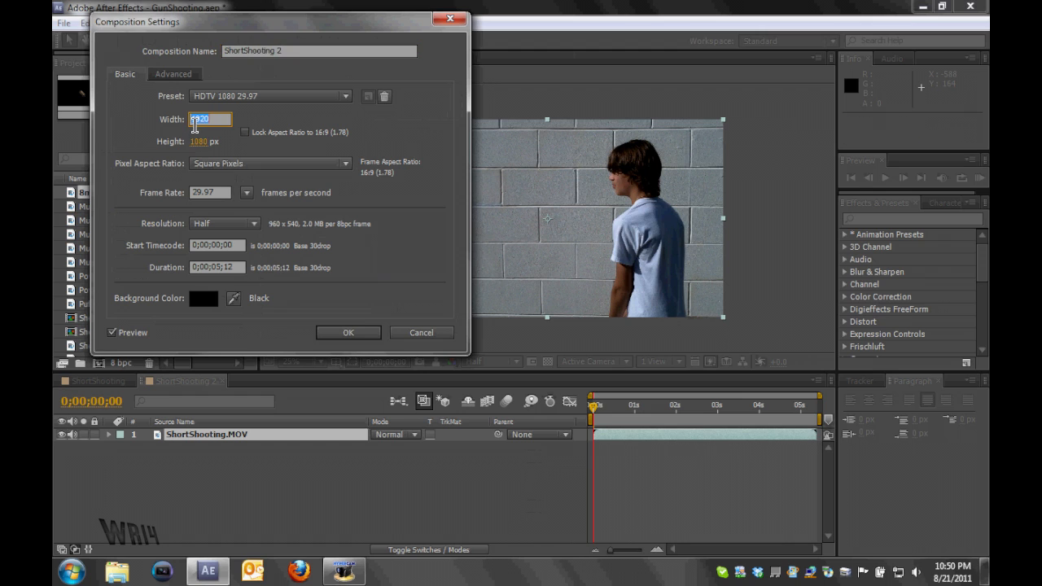
{"action": "type", "text": "1280"}
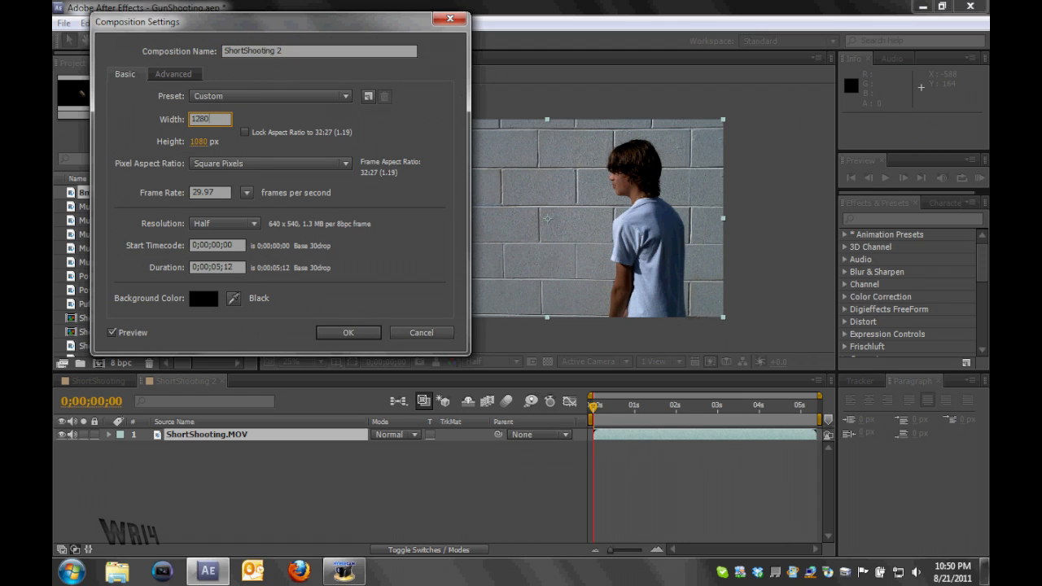
{"action": "left_click", "coordinate": [195, 141]}
{"action": "type", "text": "720"}
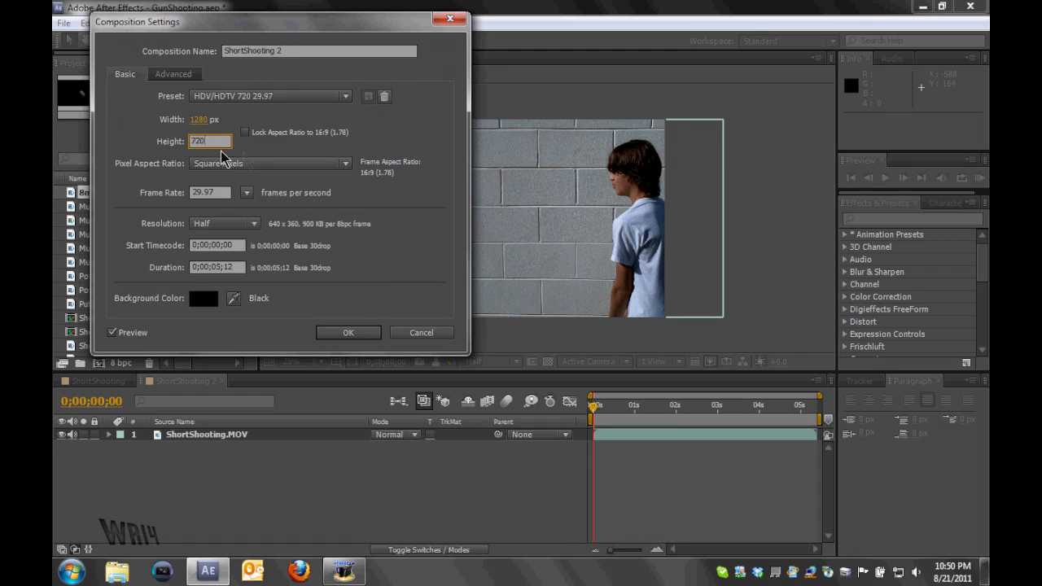
{"action": "left_click", "coordinate": [353, 339]}
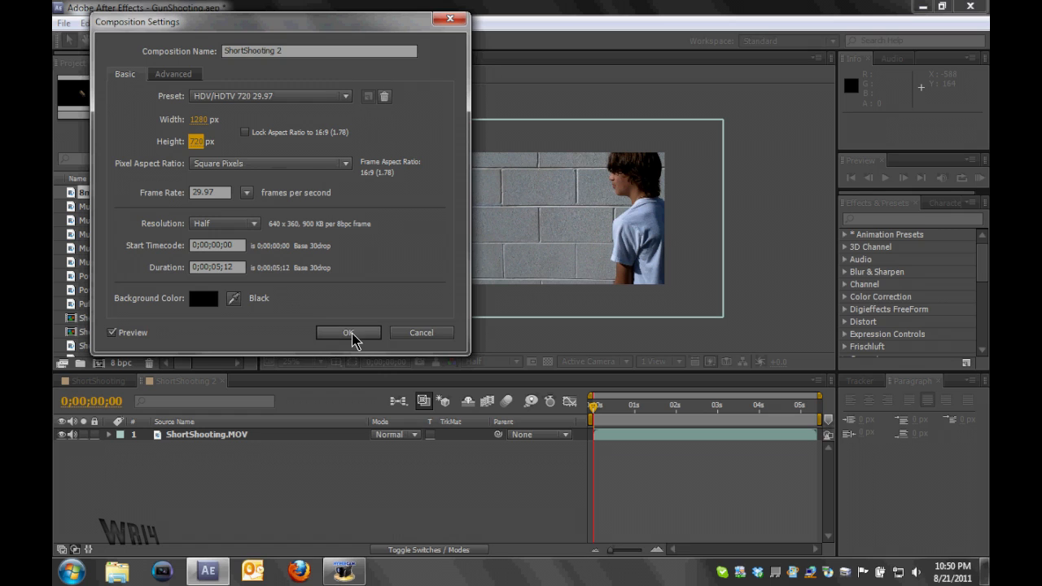
Step: Scale the ShortShooting.MOV layer to 67% so the footage fits the smaller composition frame
{"action": "left_click", "coordinate": [237, 436]}
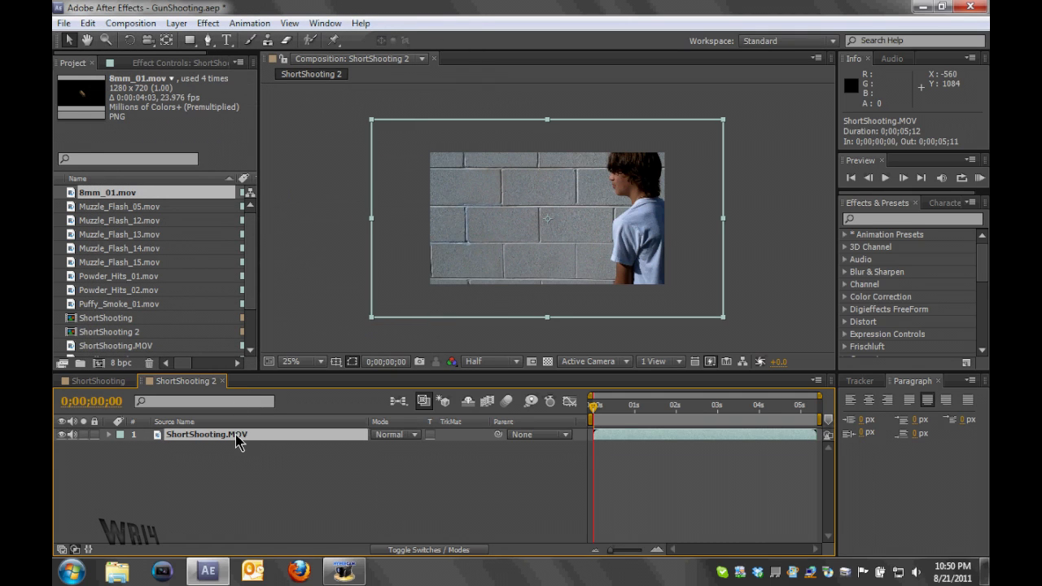
{"action": "key", "text": "s"}
{"action": "left_click", "coordinate": [394, 448]}
{"action": "type", "text": "67"}
{"action": "key", "text": "Return"}
{"action": "left_click", "coordinate": [440, 295]}
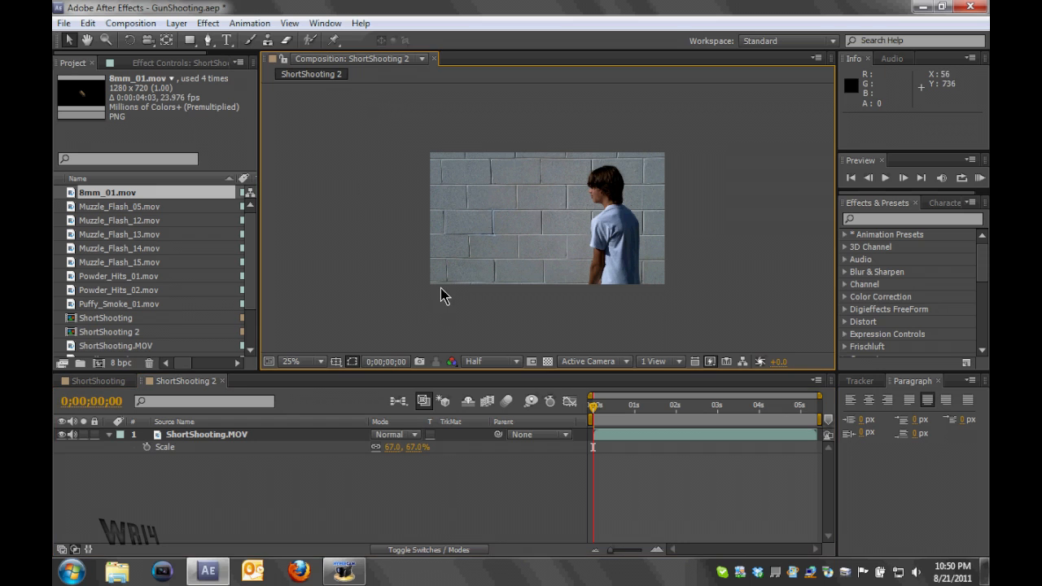
{"action": "left_click", "coordinate": [472, 277]}
{"action": "key", "text": "period"}
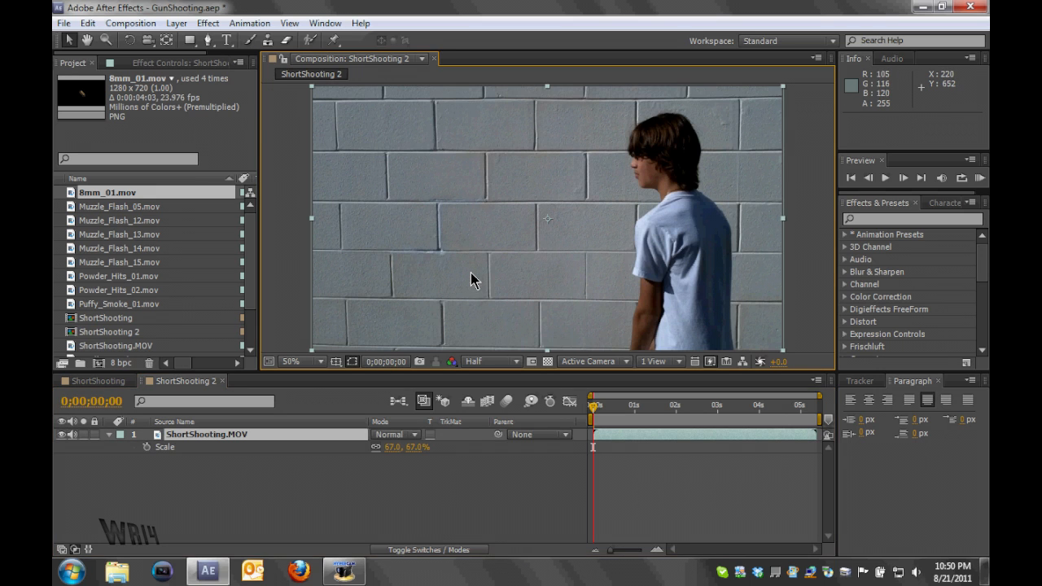
Step: Add a null object to the ShortShooting 2 composition and collapse the footage layer's properties
{"action": "left_click", "coordinate": [176, 23]}
{"action": "mouse_move", "coordinate": [208, 23]}
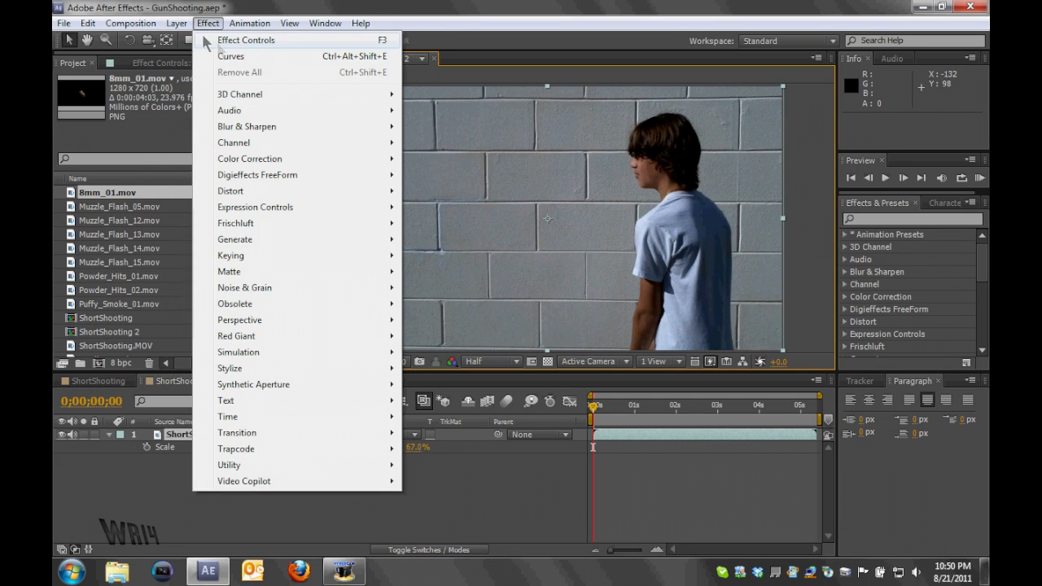
{"action": "mouse_move", "coordinate": [199, 40]}
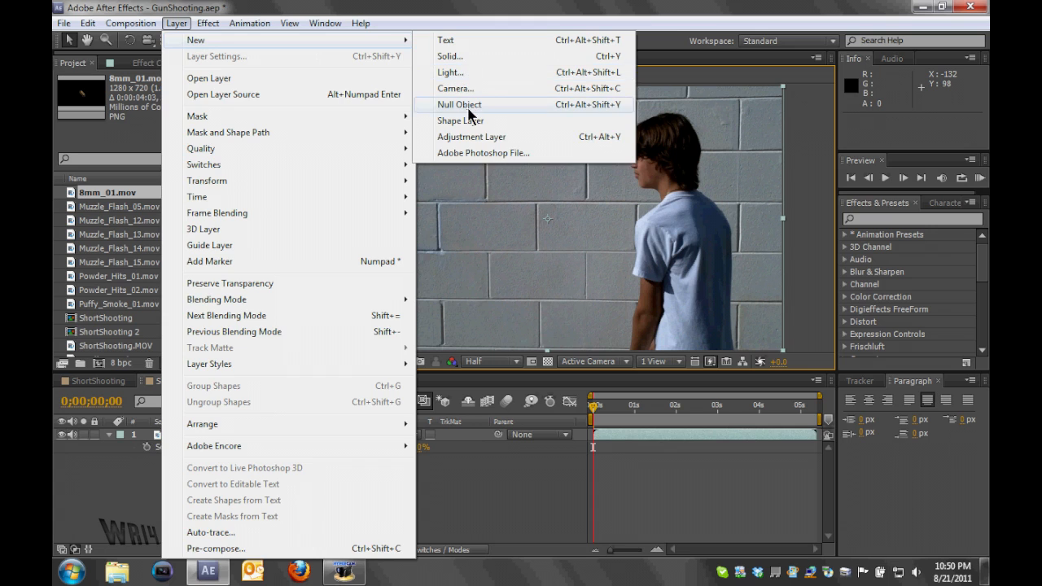
{"action": "left_click", "coordinate": [460, 105]}
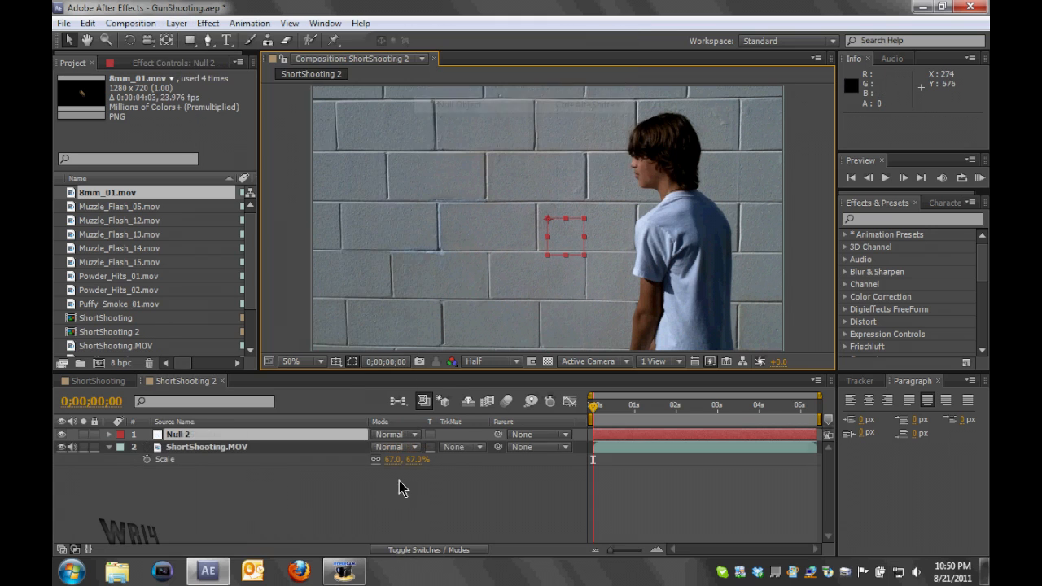
{"action": "left_click", "coordinate": [105, 457]}
{"action": "left_click", "coordinate": [108, 447]}
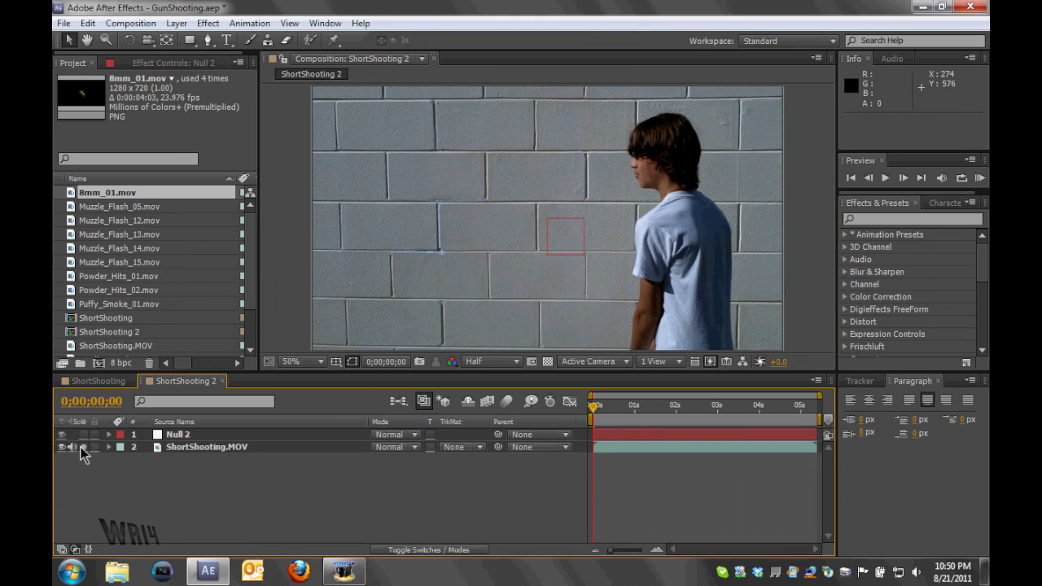
Step: Rename the null object layer as Tracking Data
{"action": "left_click", "coordinate": [188, 436]}
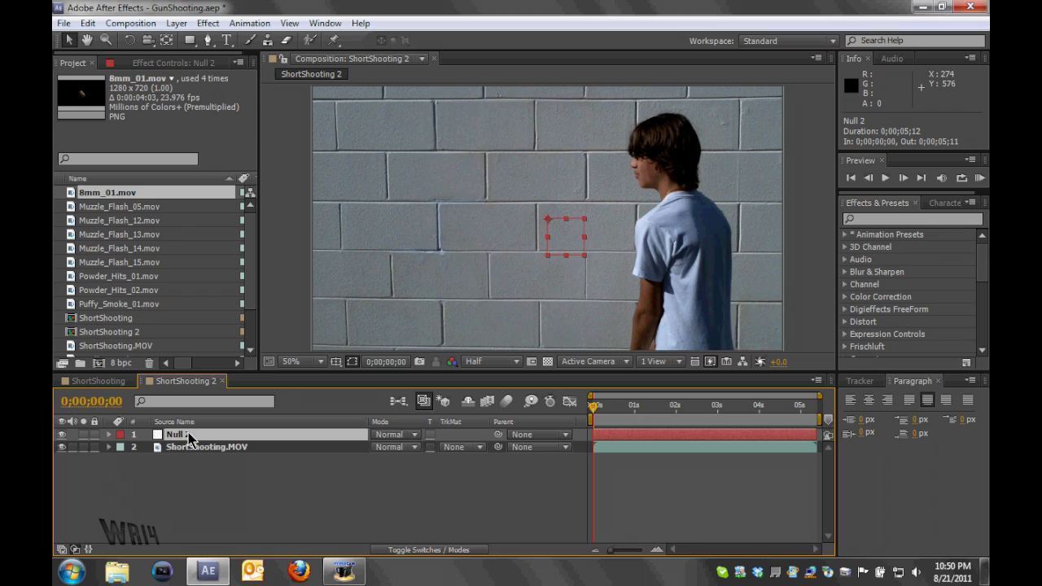
{"action": "key", "text": "Return"}
{"action": "type", "text": "T"}
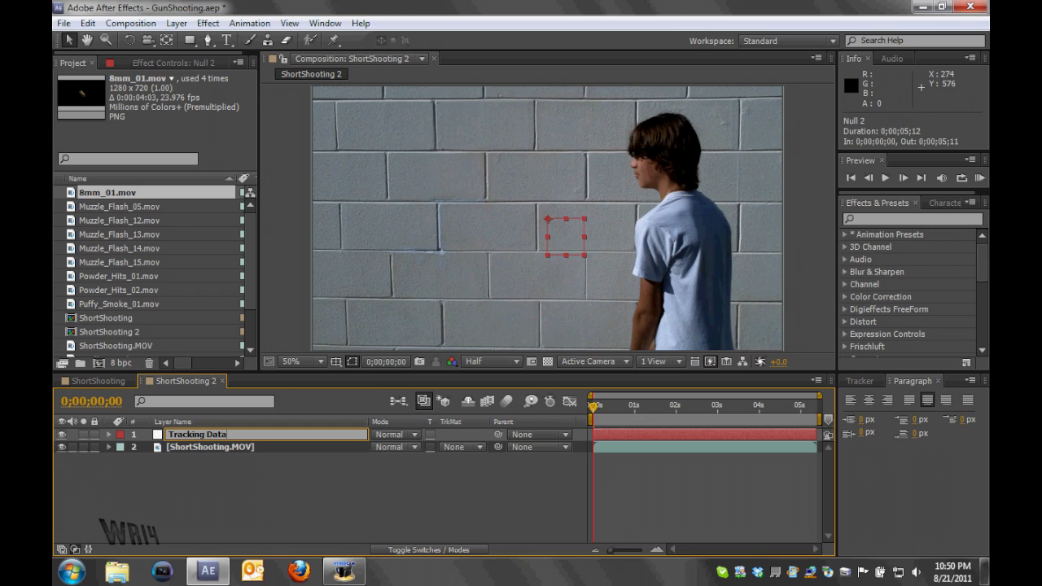
{"action": "type", "text": "racking Data"}
{"action": "key", "text": "Return"}
Step: Rename the ShortShooting.MOV layer as Original
{"action": "left_click", "coordinate": [294, 450]}
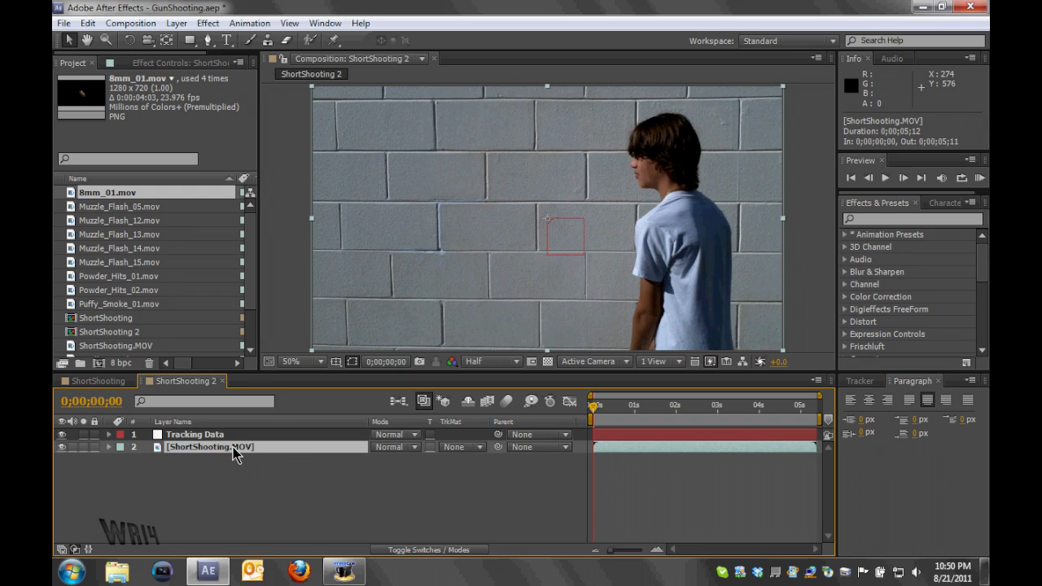
{"action": "key", "text": "Return"}
{"action": "type", "text": "Original"}
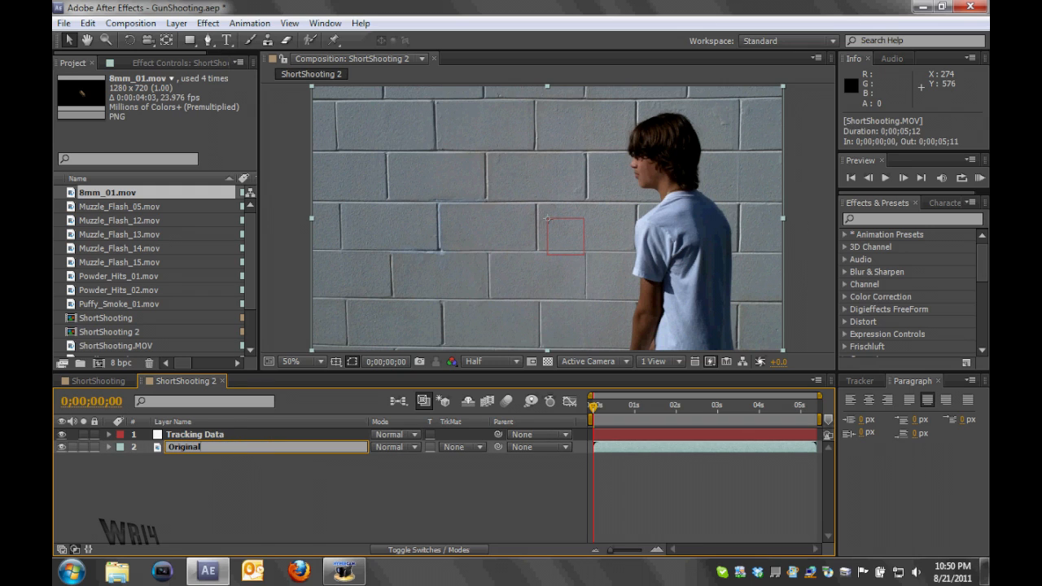
{"action": "key", "text": "Return"}
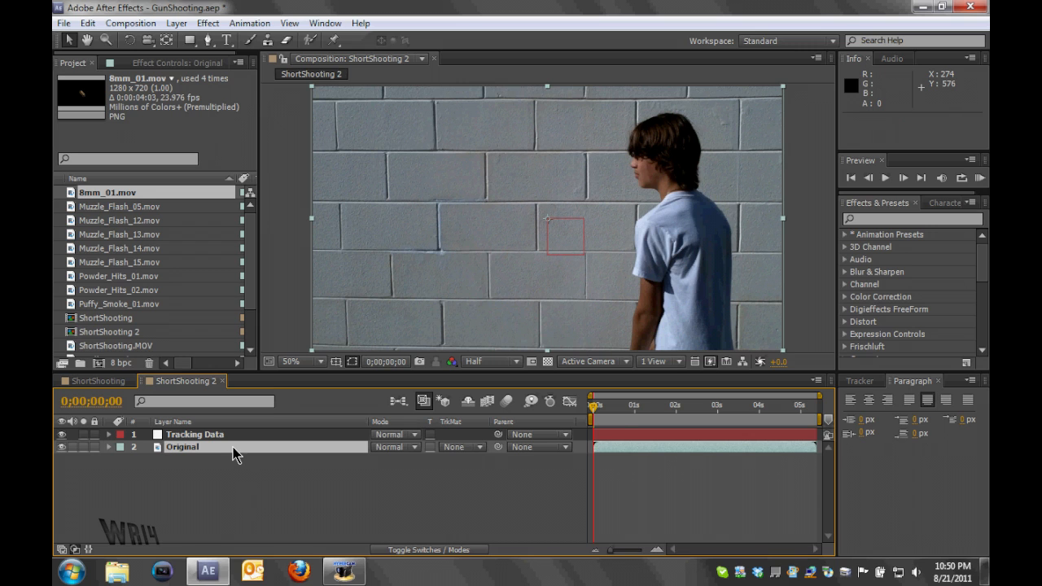
Step: Display the Tracker controls, start a motion track on the Original layer, and enable rotation tracking in addition to position
{"action": "left_click", "coordinate": [858, 380]}
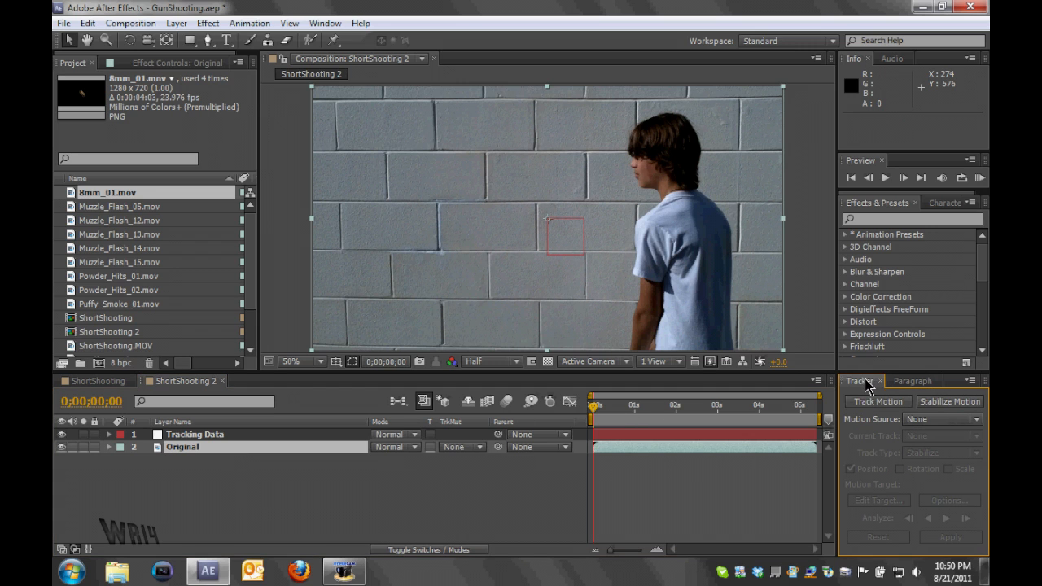
{"action": "left_click", "coordinate": [322, 23]}
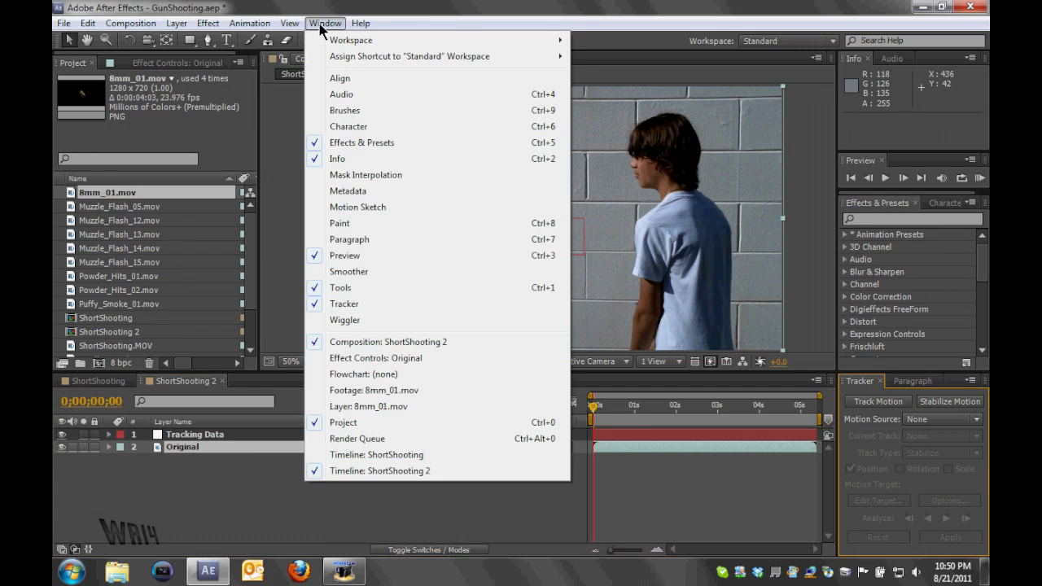
{"action": "left_click", "coordinate": [407, 507]}
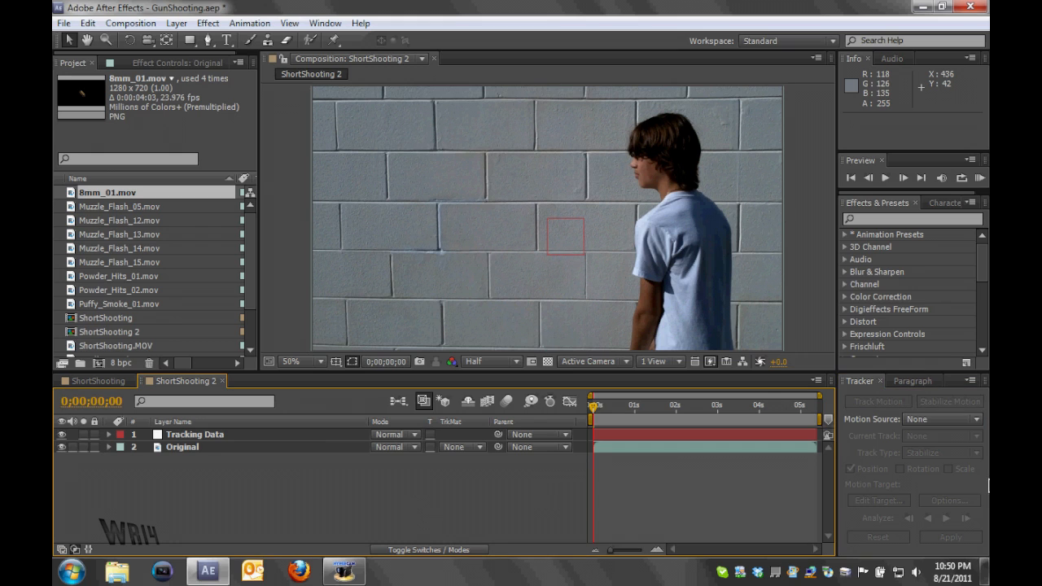
{"action": "left_click", "coordinate": [220, 449]}
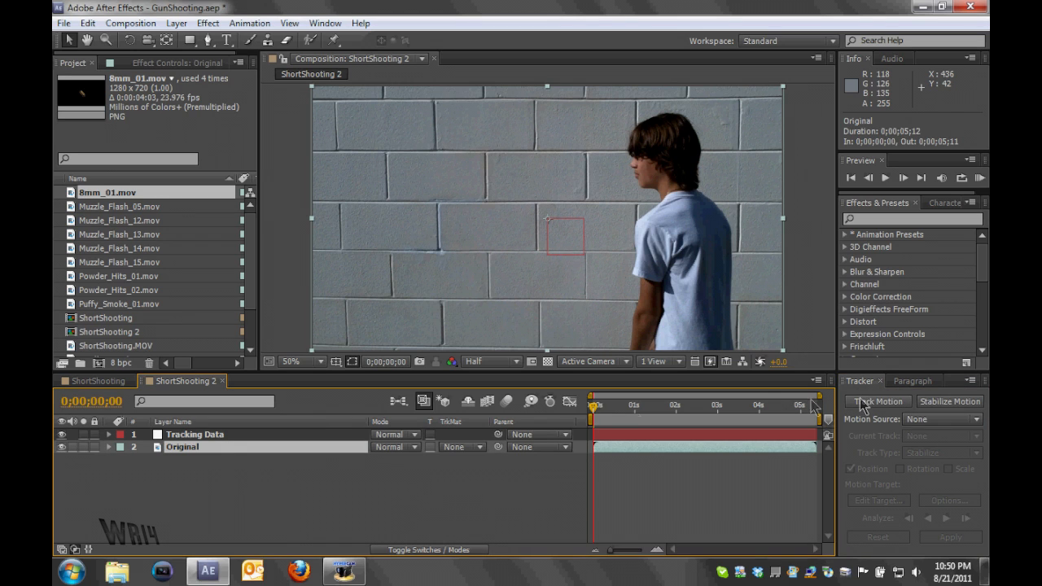
{"action": "left_click", "coordinate": [882, 402]}
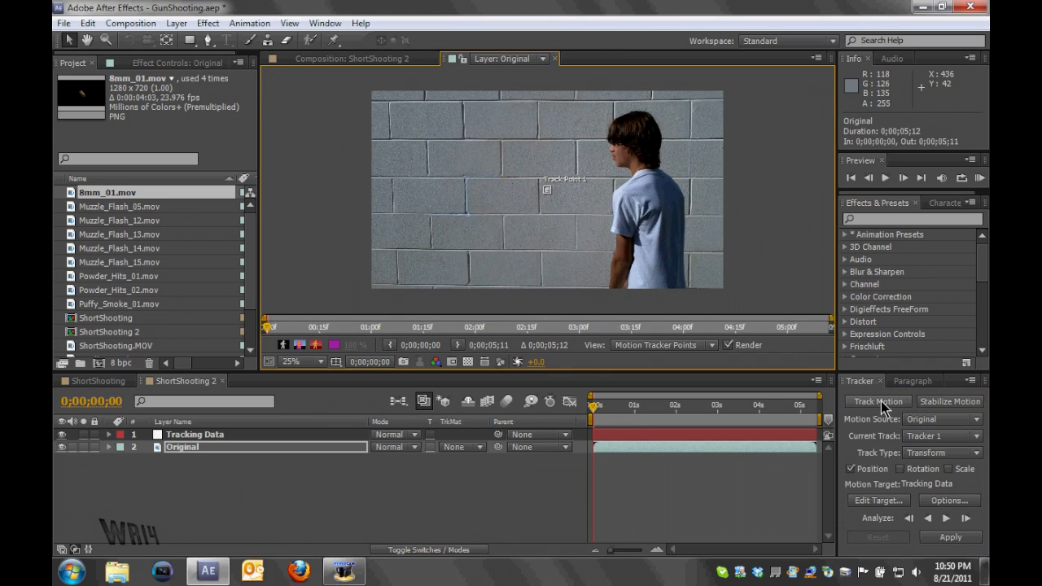
{"action": "left_click", "coordinate": [565, 415]}
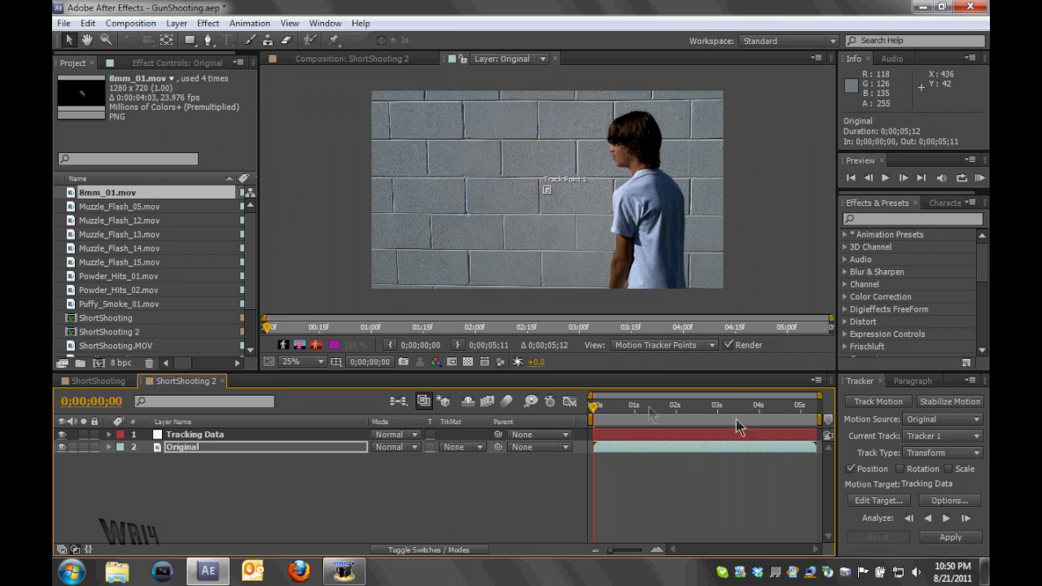
{"action": "left_click", "coordinate": [900, 468]}
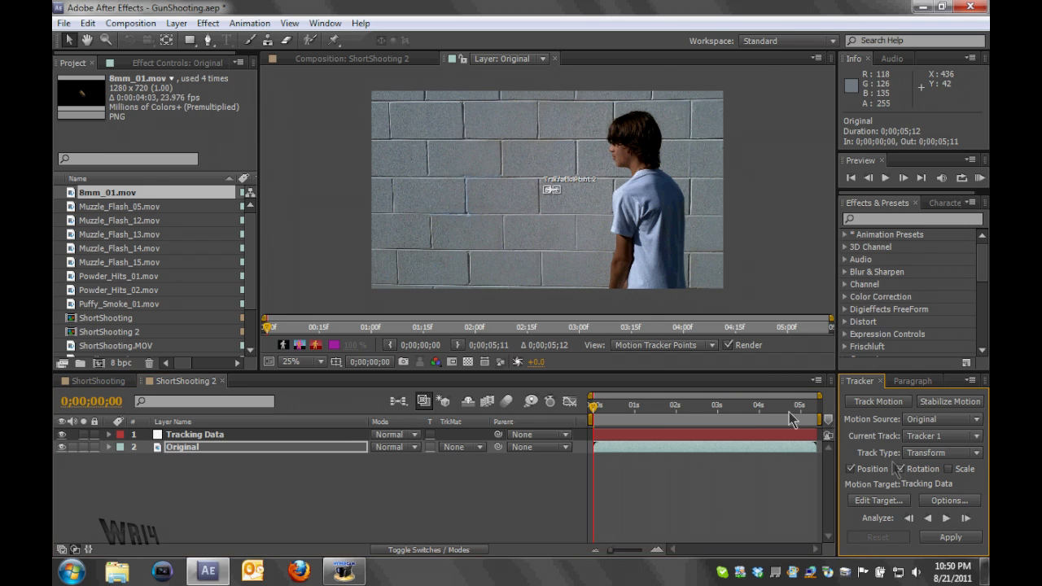
Step: Separate the overlapping track points and move both up to the brick row above, with Track Point 2 to the right of Track Point 1
{"action": "key", "text": "period"}
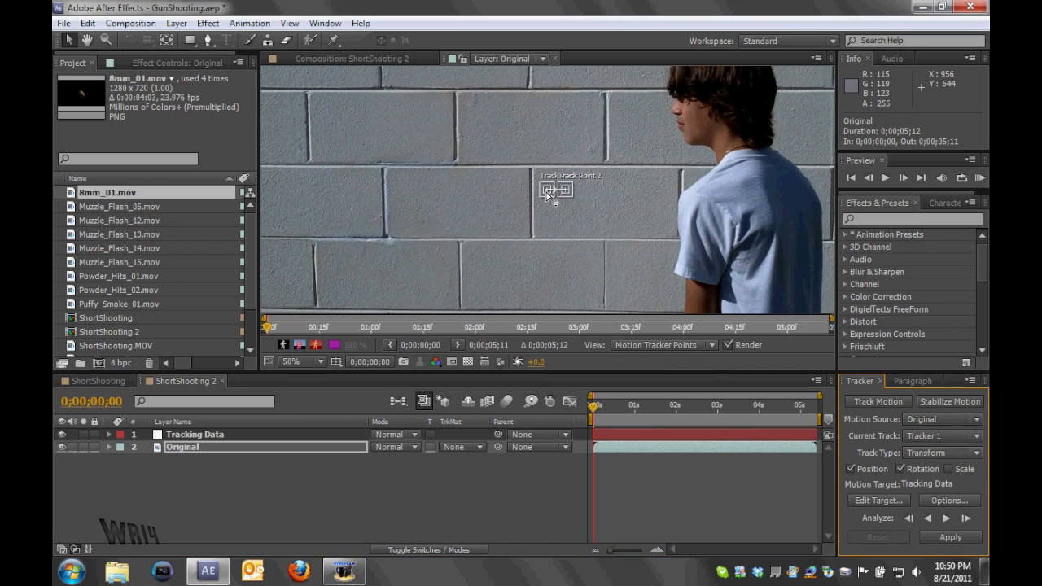
{"action": "left_click_drag", "start_coordinate": [550, 191], "coordinate": [511, 167]}
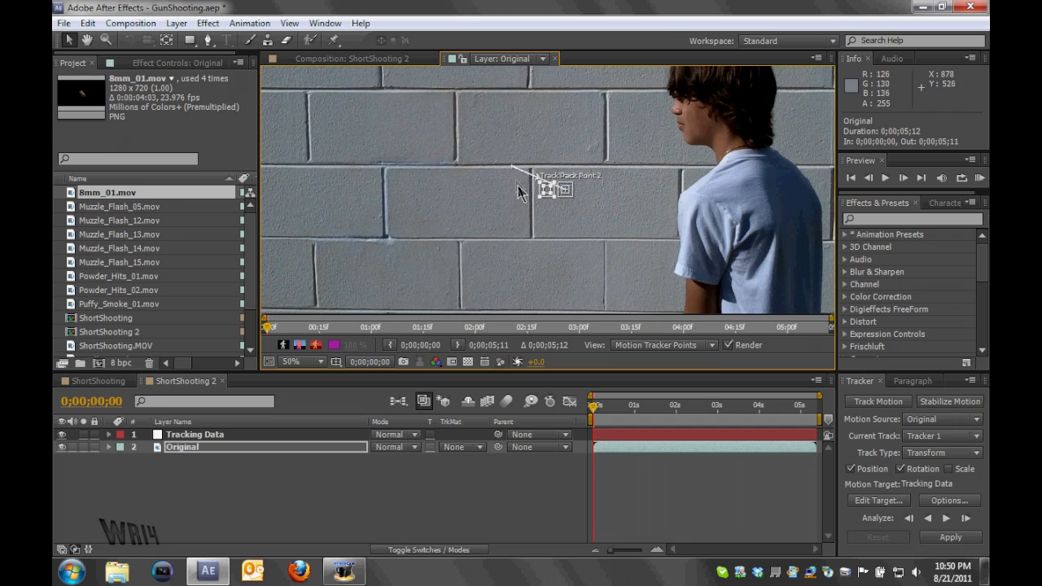
{"action": "key", "text": "ctrl+z"}
{"action": "key", "text": "period"}
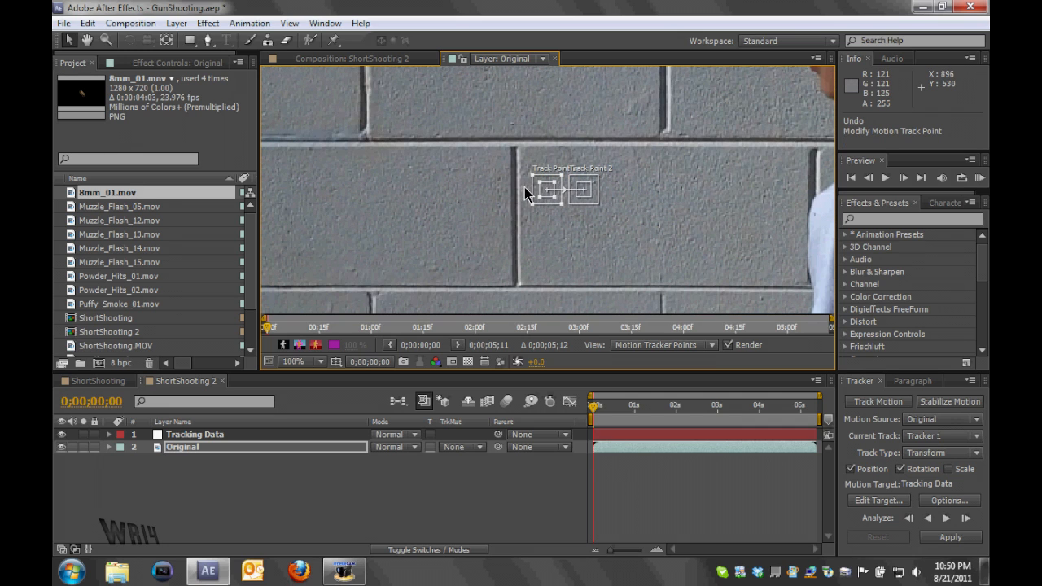
{"action": "left_click_drag", "start_coordinate": [550, 198], "coordinate": [291, 86]}
{"action": "left_click_drag", "start_coordinate": [586, 193], "coordinate": [549, 83]}
{"action": "key", "text": "comma"}
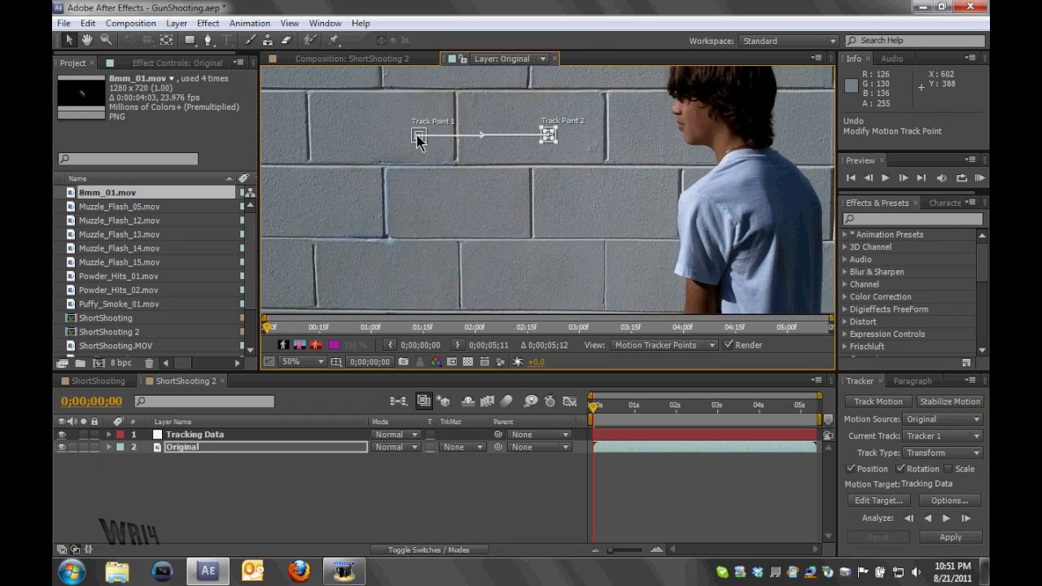
Step: Place Track Point 1 and Track Point 2 on neighbouring mortar joints along the same horizontal line of the upper wall
{"action": "left_click_drag", "start_coordinate": [417, 135], "coordinate": [381, 85]}
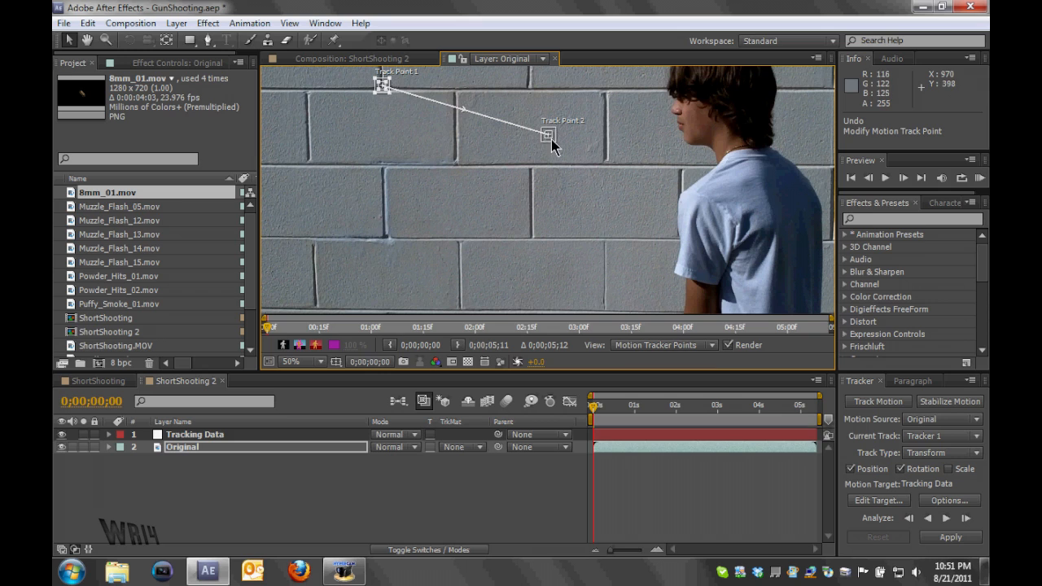
{"action": "left_click", "coordinate": [550, 138]}
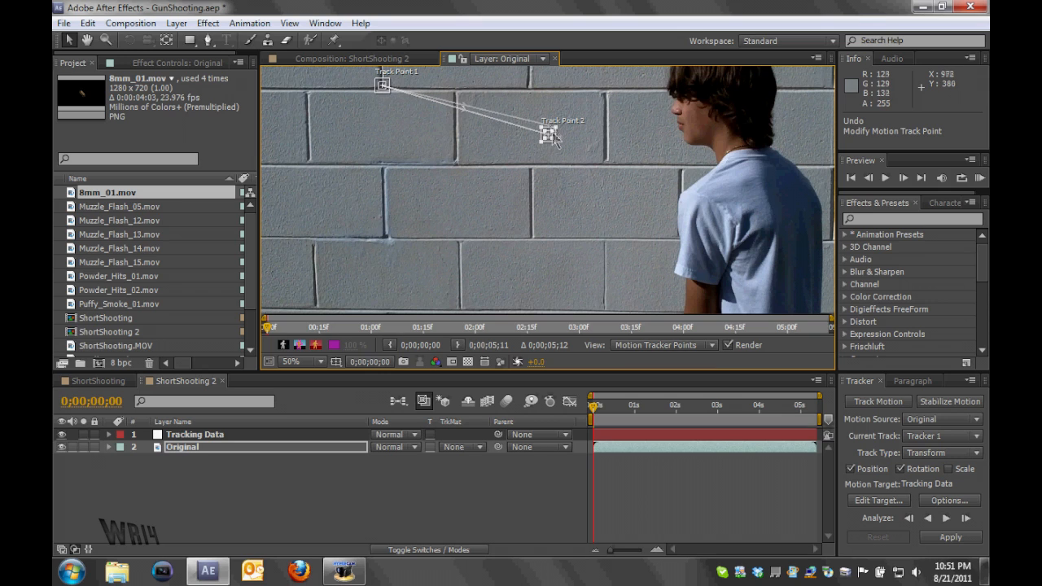
{"action": "left_click_drag", "start_coordinate": [551, 140], "coordinate": [529, 86]}
{"action": "scroll", "coordinate": [544, 120], "scroll_direction": "down", "scroll_amount": 2}
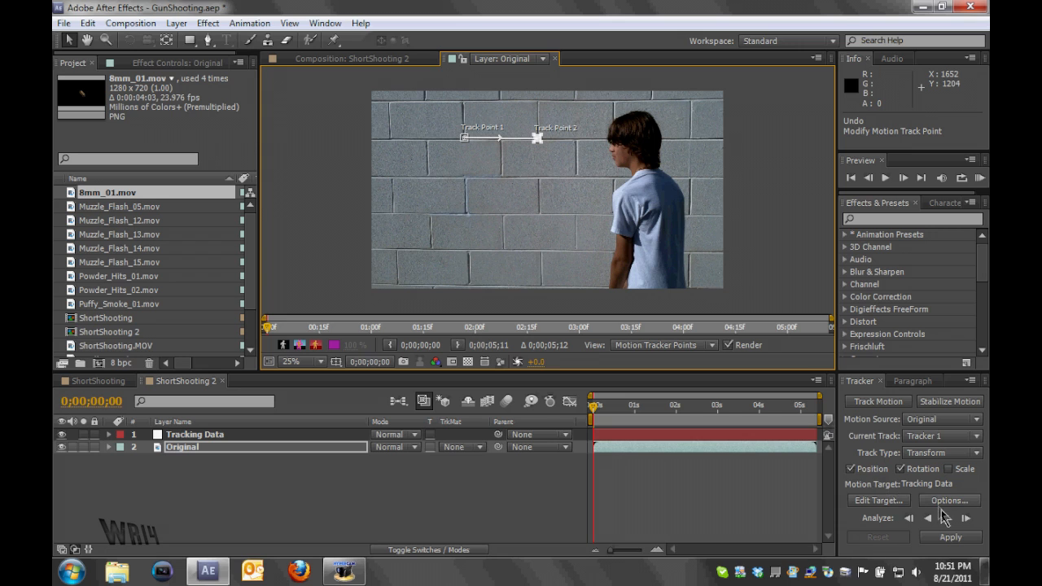
Step: Confirm the Tracking Data layer as the motion target and analyze the footage forward to its end
{"action": "left_click", "coordinate": [877, 500]}
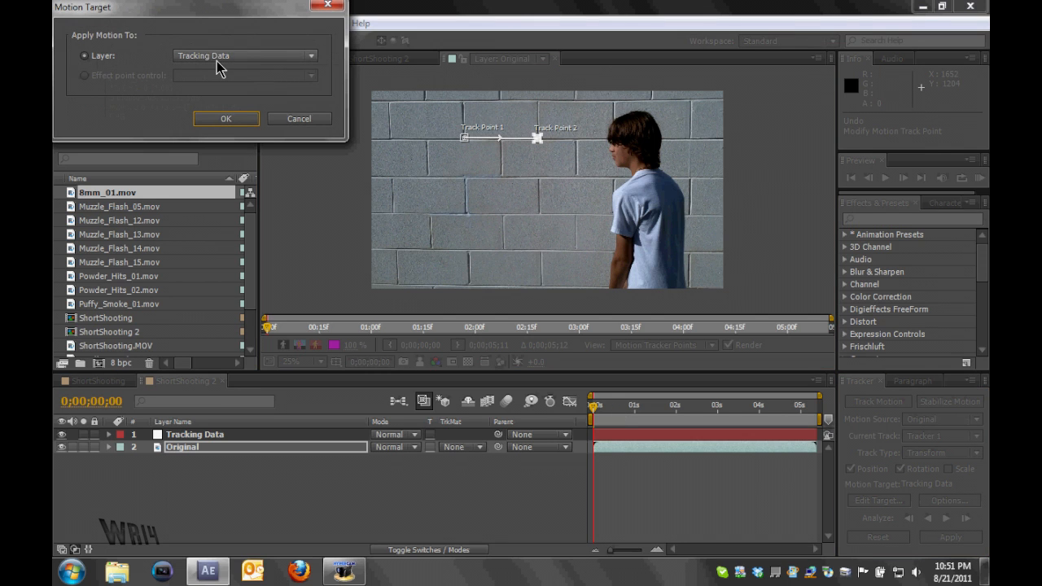
{"action": "left_click", "coordinate": [236, 123]}
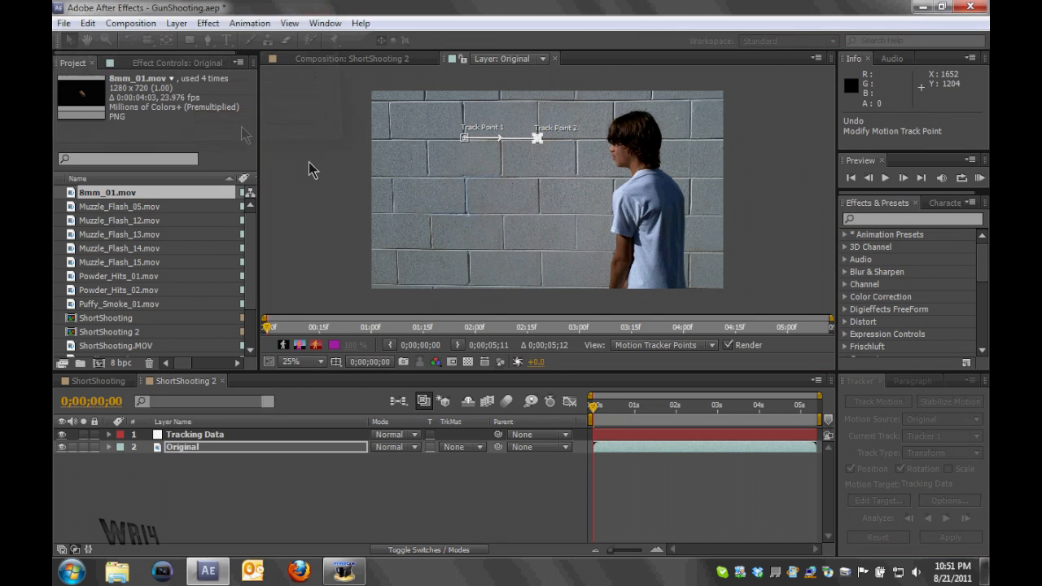
{"action": "left_click", "coordinate": [946, 518]}
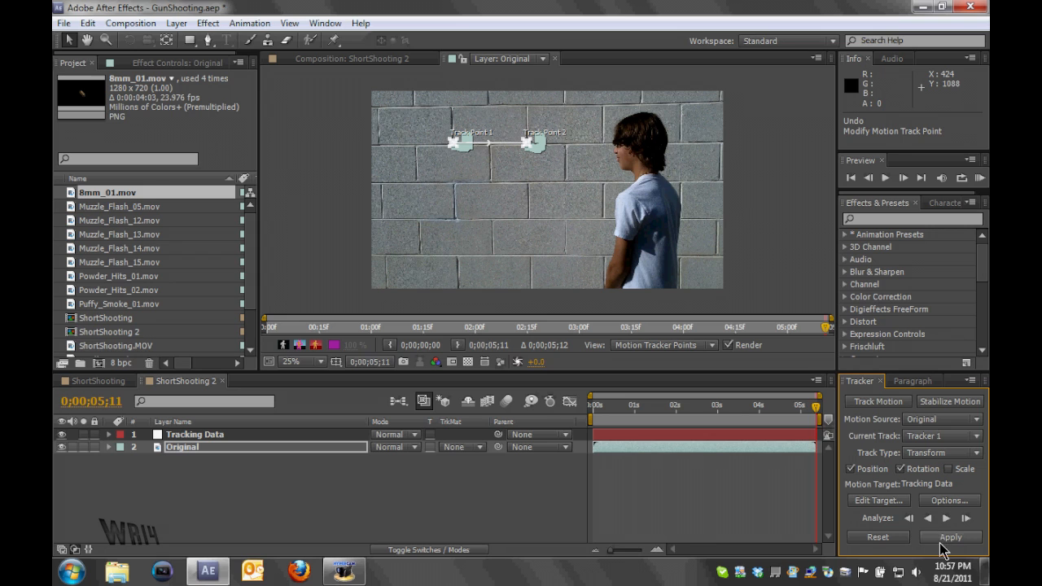
Step: Apply the track to the Tracking Data layer in the X and Y dimensions, and collapse the layers' properties
{"action": "left_click", "coordinate": [885, 500]}
{"action": "left_click", "coordinate": [220, 120]}
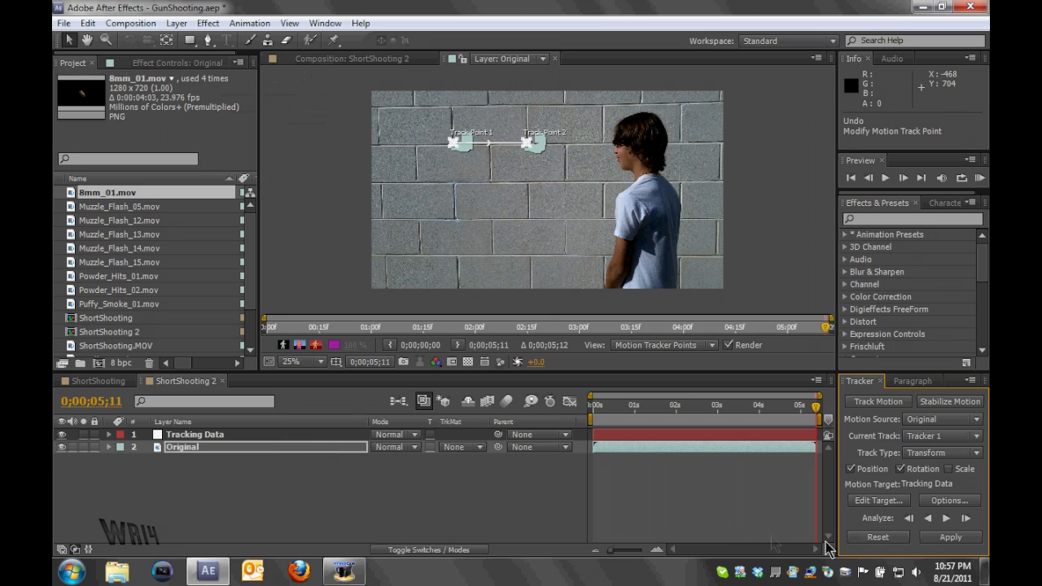
{"action": "left_click", "coordinate": [950, 537]}
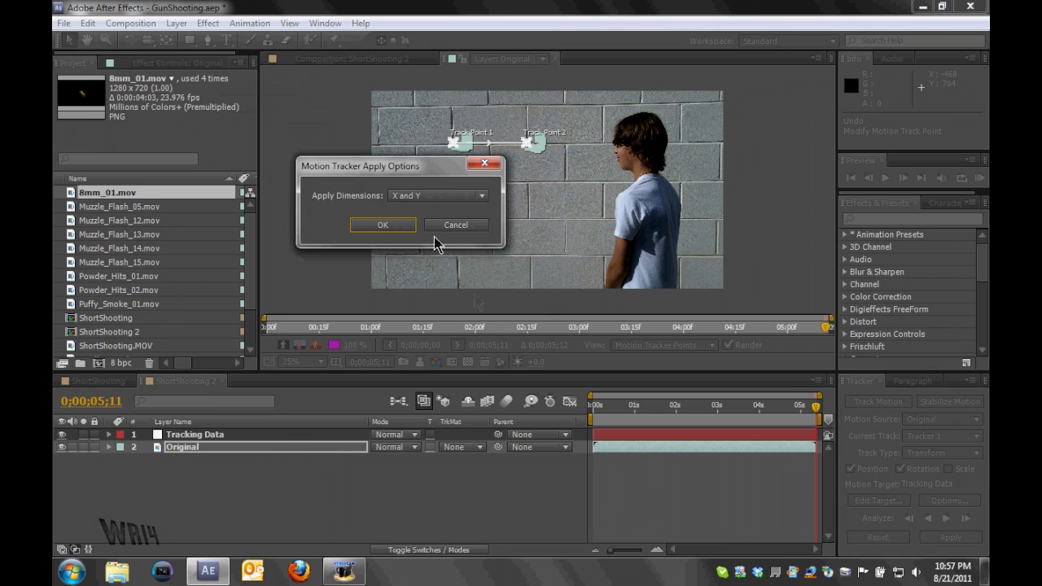
{"action": "left_click", "coordinate": [393, 224]}
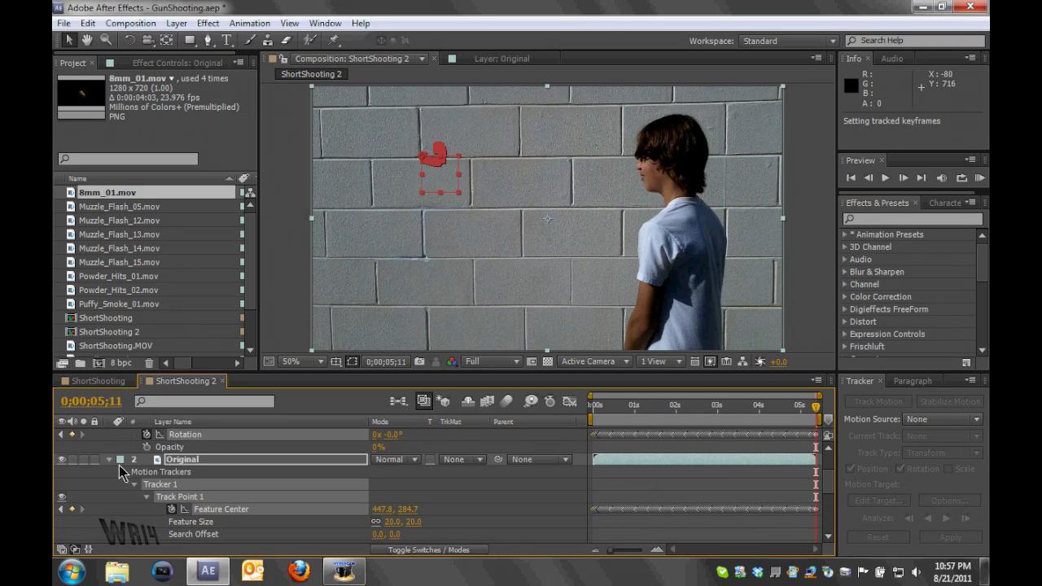
{"action": "left_click", "coordinate": [110, 459]}
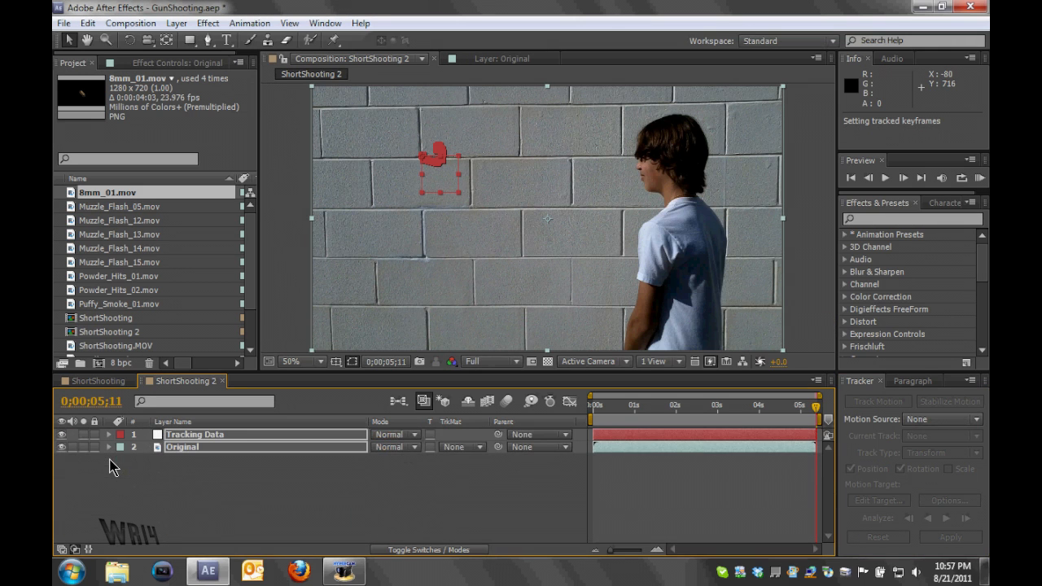
{"action": "left_click", "coordinate": [199, 466]}
Step: Select the Tracking Data layer and play the composition from the start to check how the null follows the wall
{"action": "left_click", "coordinate": [203, 435]}
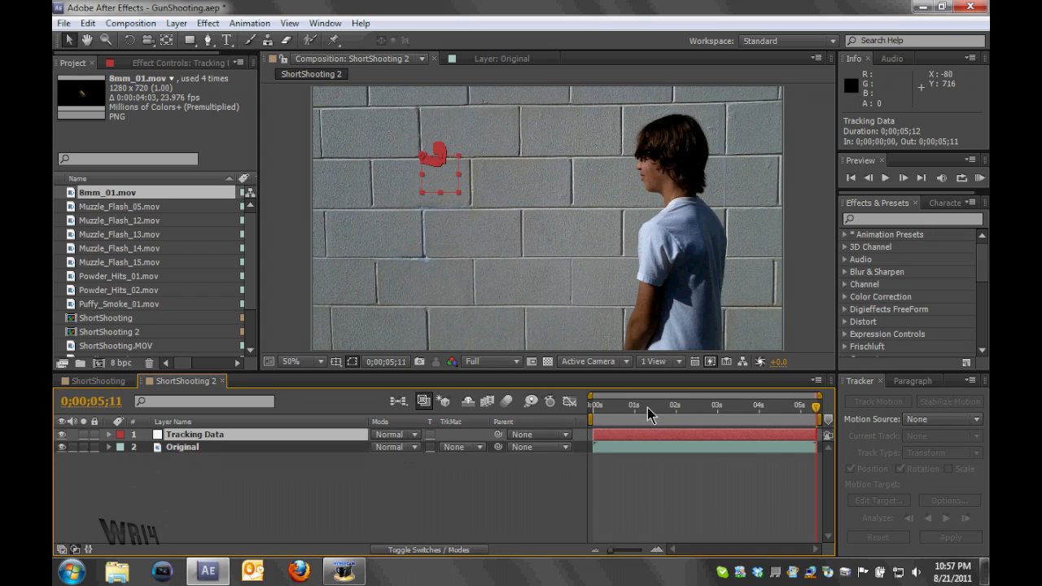
{"action": "left_click", "coordinate": [596, 407]}
{"action": "key", "text": "space"}
{"action": "key", "text": "space"}
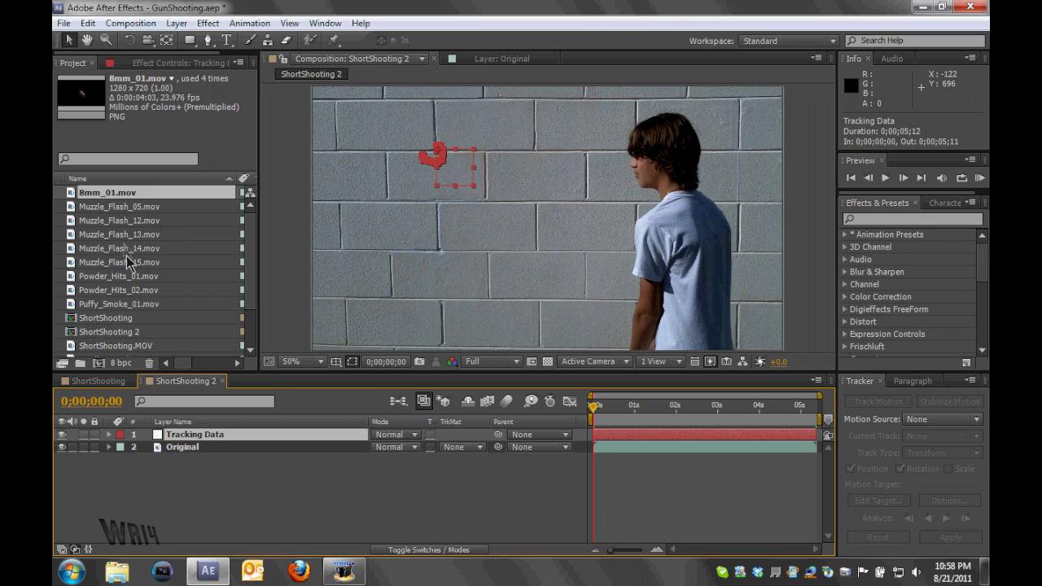
Step: Add Muzzle_Flash_12.mov above the Tracking Data layer and shift it in time to start at the firing frame, 0;00;02;07
{"action": "left_click", "coordinate": [132, 222]}
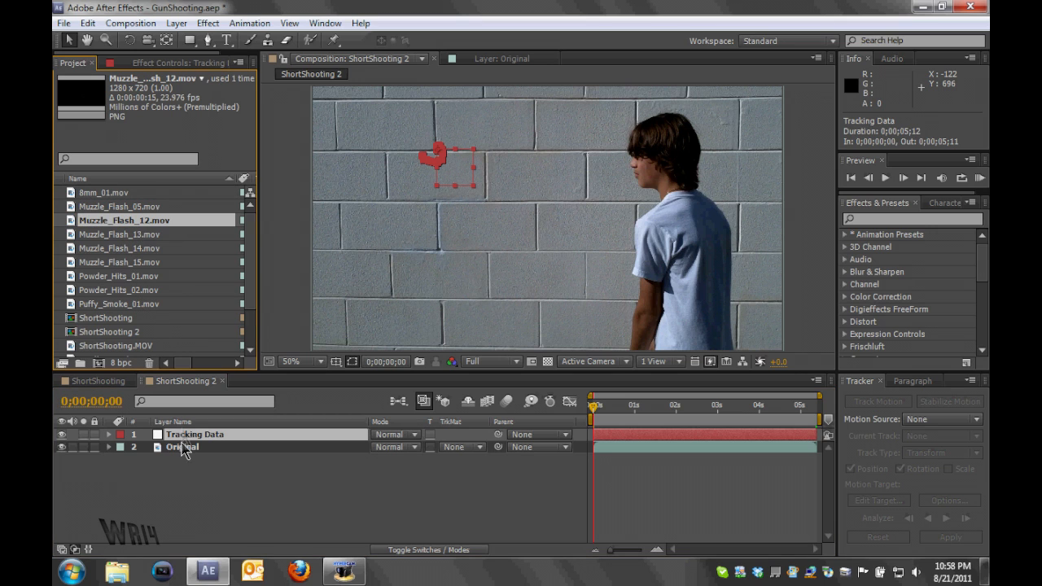
{"action": "left_click_drag", "start_coordinate": [184, 435], "coordinate": [186, 437]}
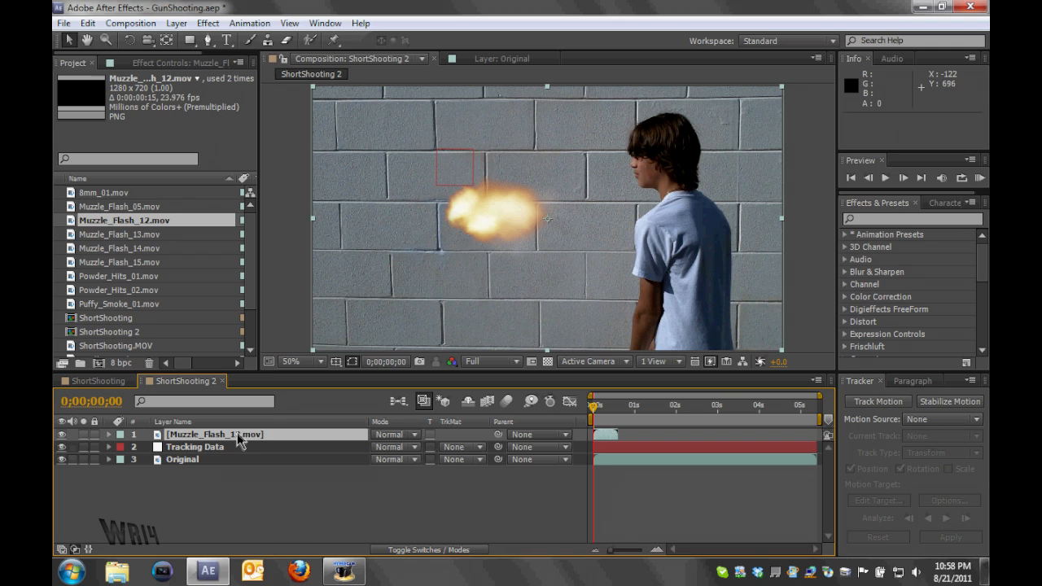
{"action": "left_click", "coordinate": [686, 412]}
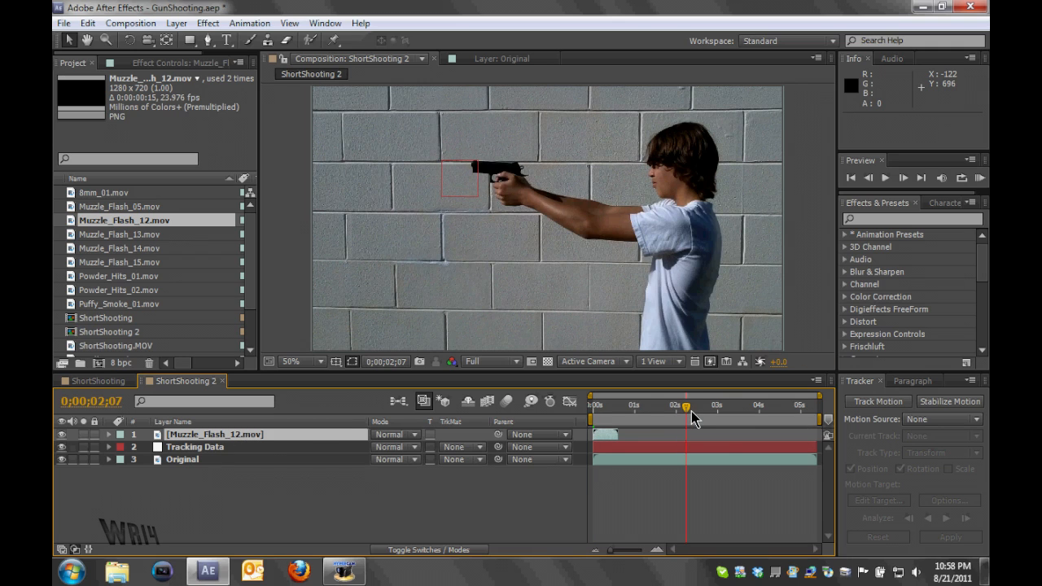
{"action": "key", "text": "Page_Down"}
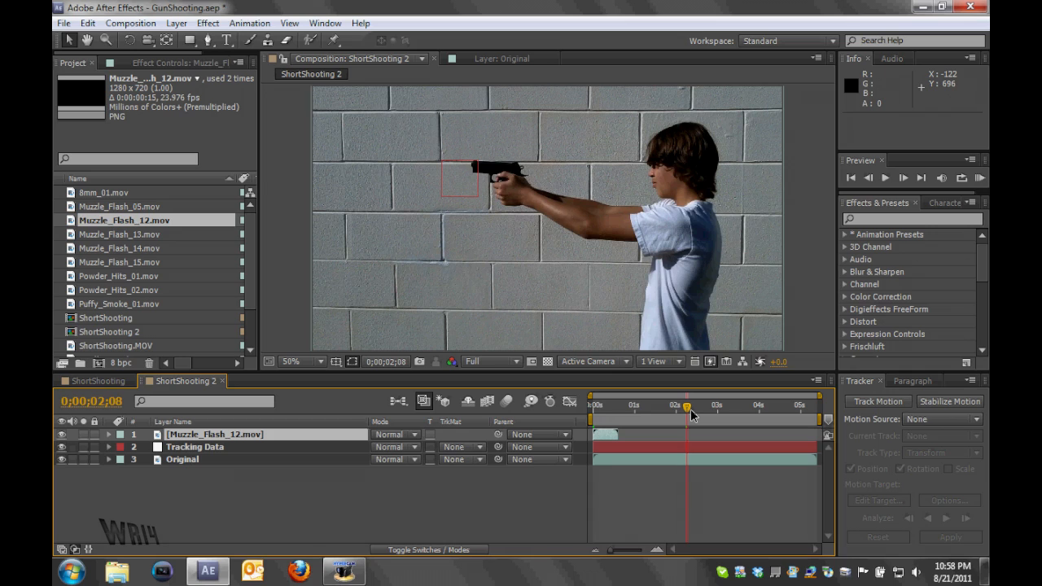
{"action": "key", "text": "Page_Down"}
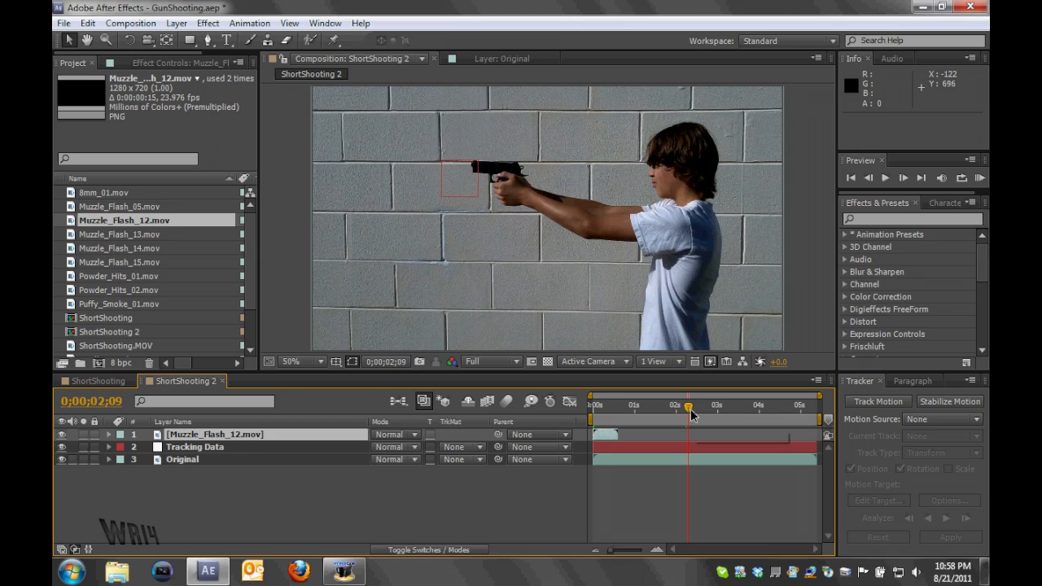
{"action": "key", "text": "Page_Down"}
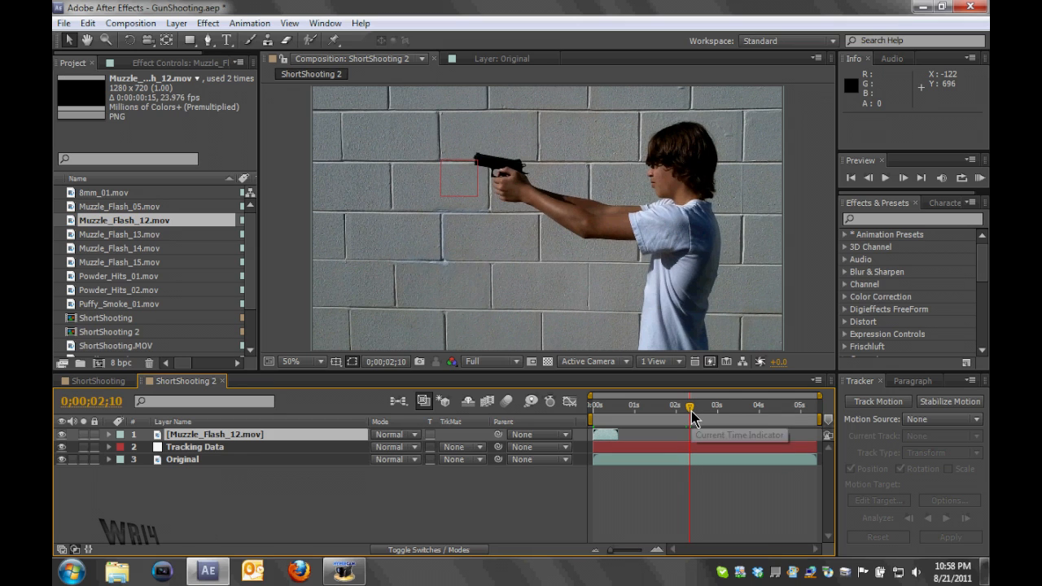
{"action": "key", "text": "Page_Up"}
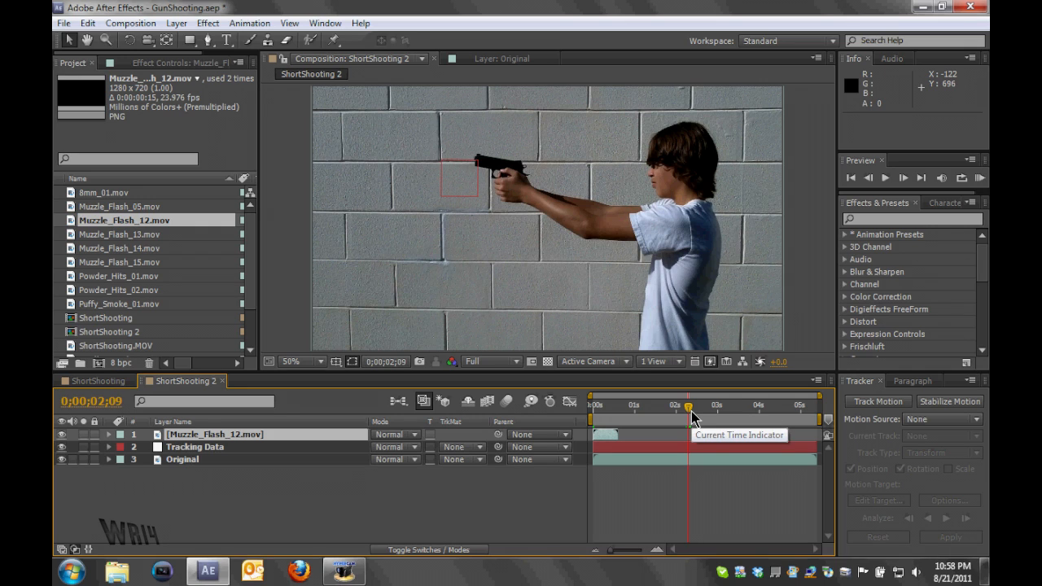
{"action": "key", "text": "Page_Up"}
{"action": "key", "text": "Page_Up"}
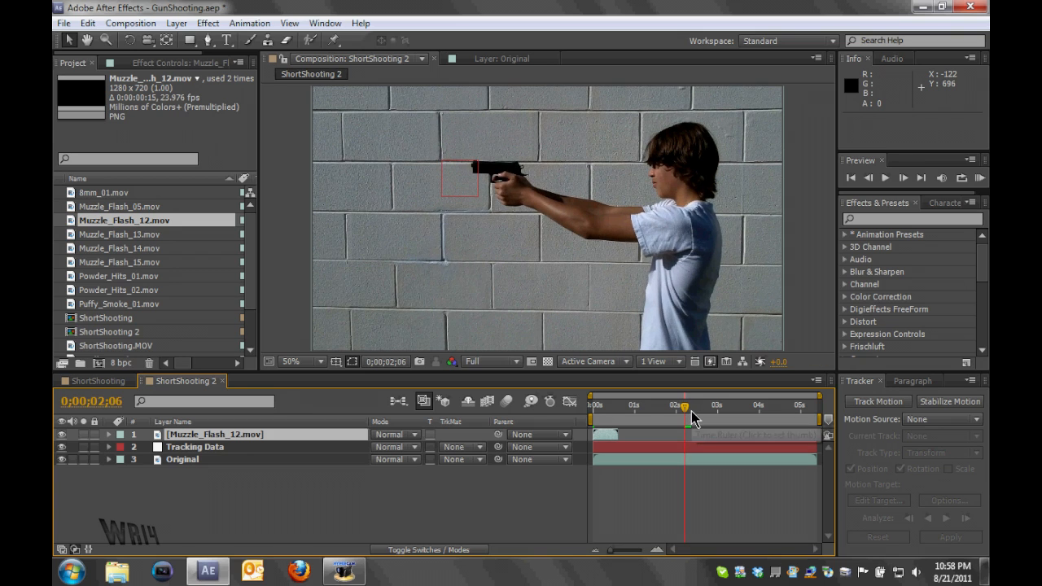
{"action": "key", "text": "Page_Down"}
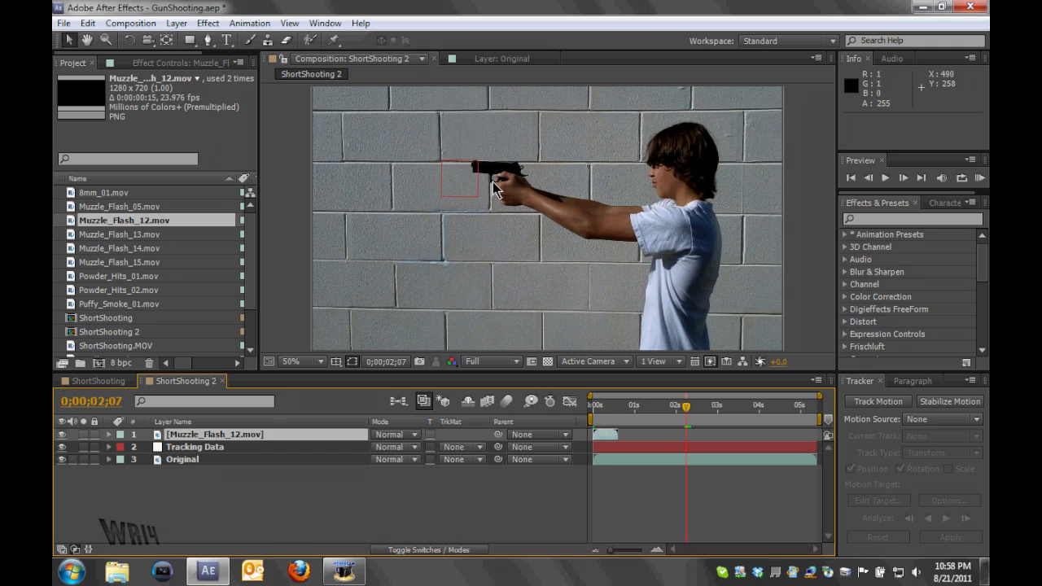
{"action": "left_click_drag", "start_coordinate": [602, 433], "coordinate": [693, 439]}
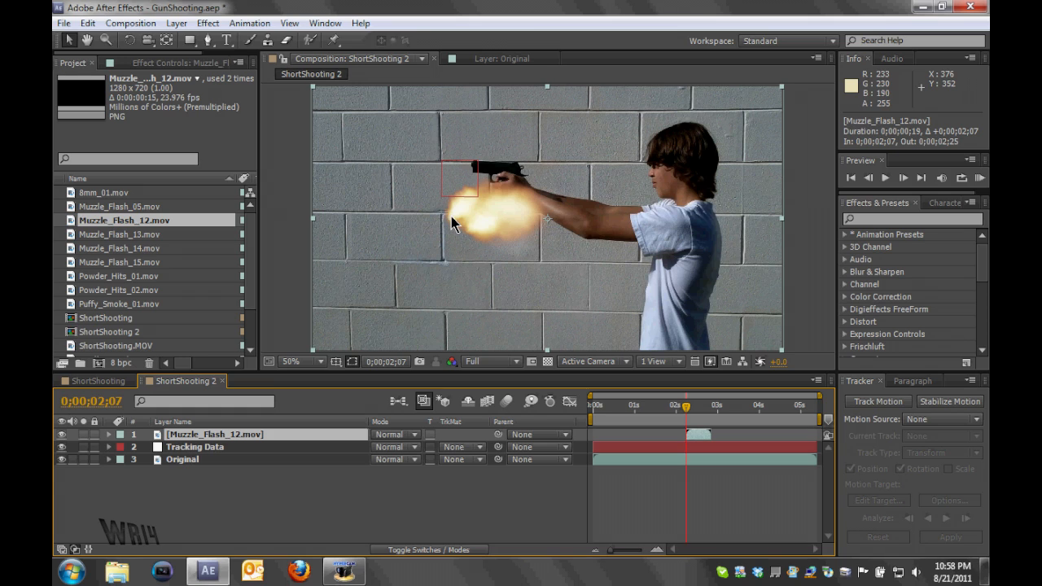
Step: Rotate the muzzle flash 180° and move it to the gun's barrel tip, at position 166.0, 200.0
{"action": "key", "text": "w"}
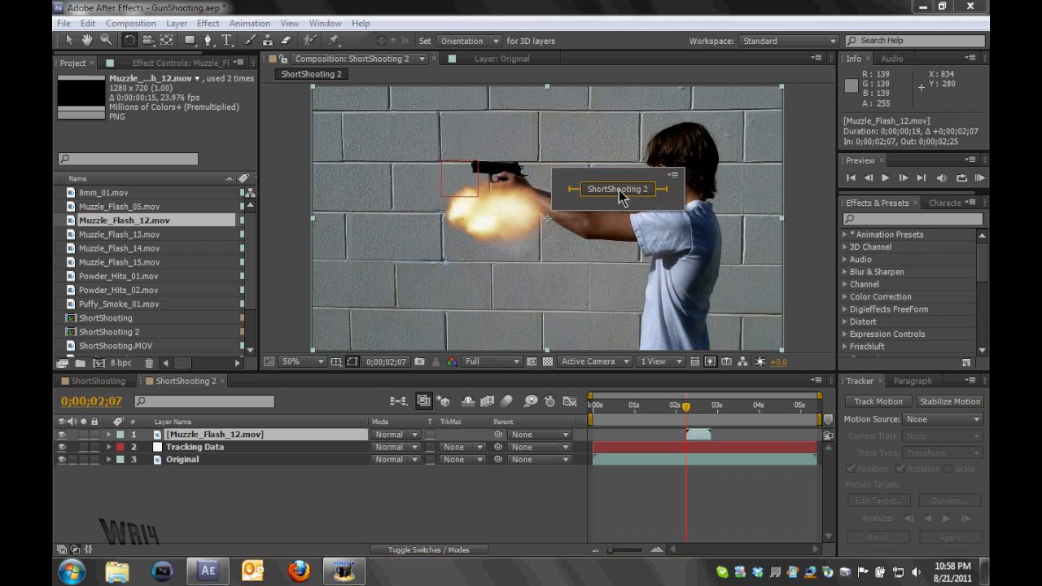
{"action": "left_click_drag", "start_coordinate": [569, 273], "coordinate": [466, 252]}
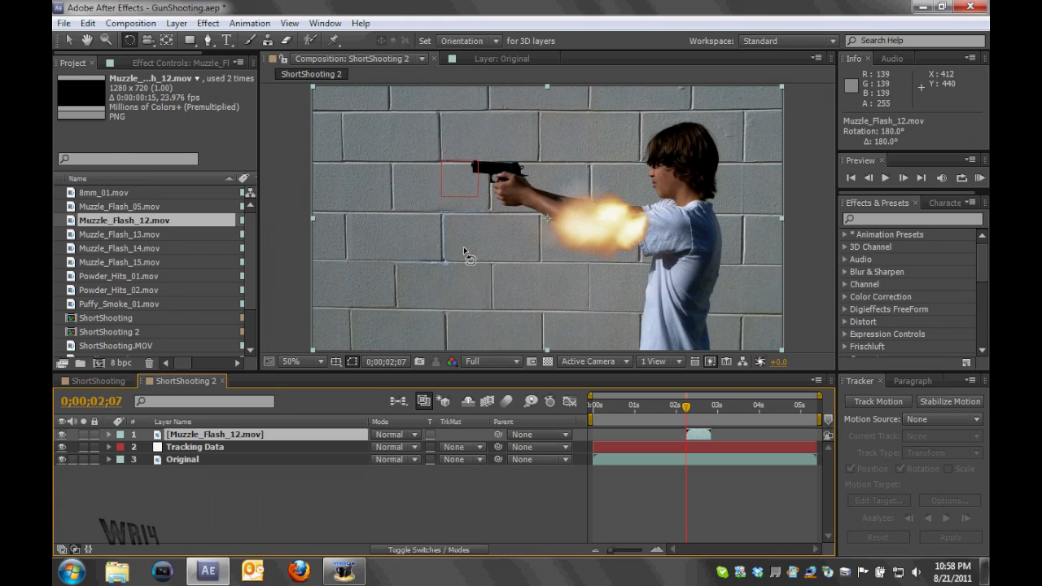
{"action": "left_click", "coordinate": [483, 244]}
{"action": "key", "text": "v"}
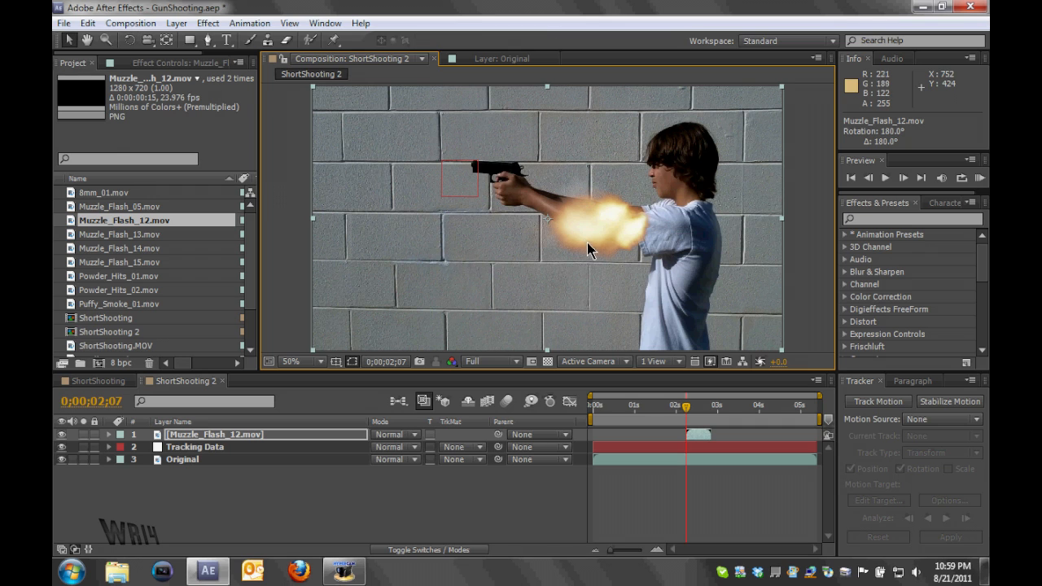
{"action": "left_click_drag", "start_coordinate": [584, 244], "coordinate": [414, 185]}
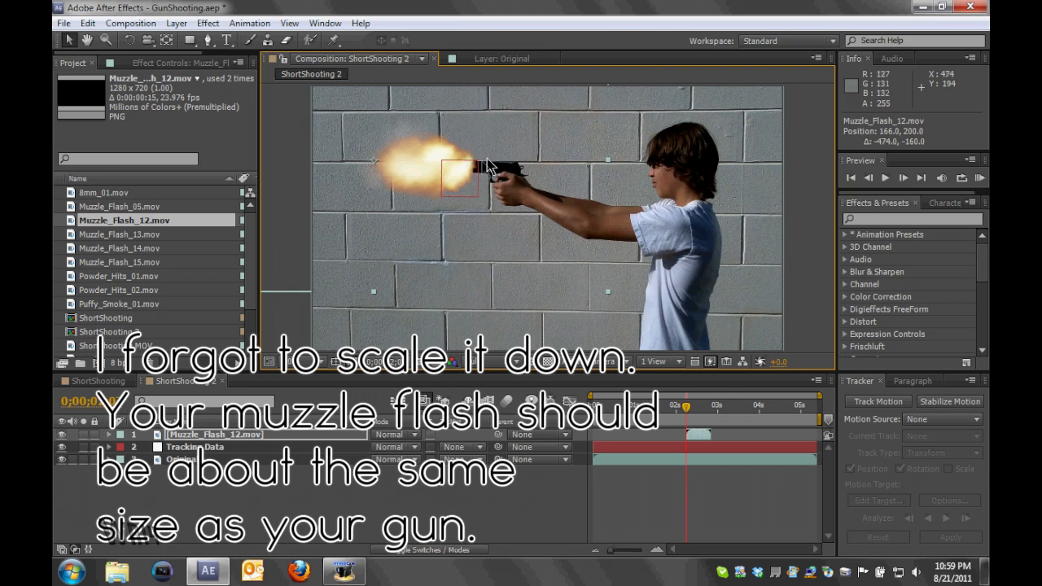
Step: Add a Curves color correction effect to the Muzzle_Flash_12.mov layer
{"action": "left_click", "coordinate": [234, 435]}
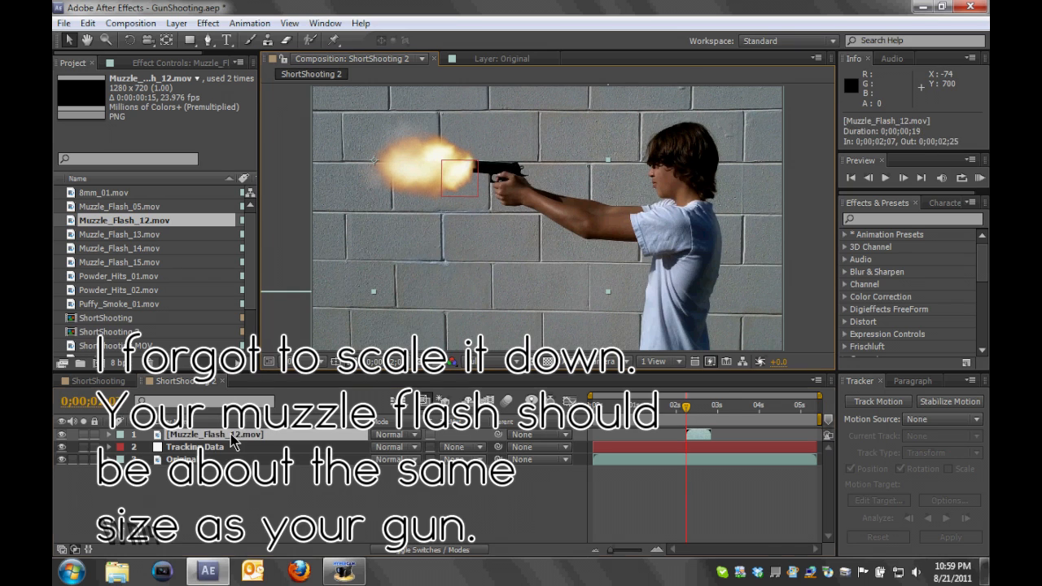
{"action": "left_click", "coordinate": [207, 22]}
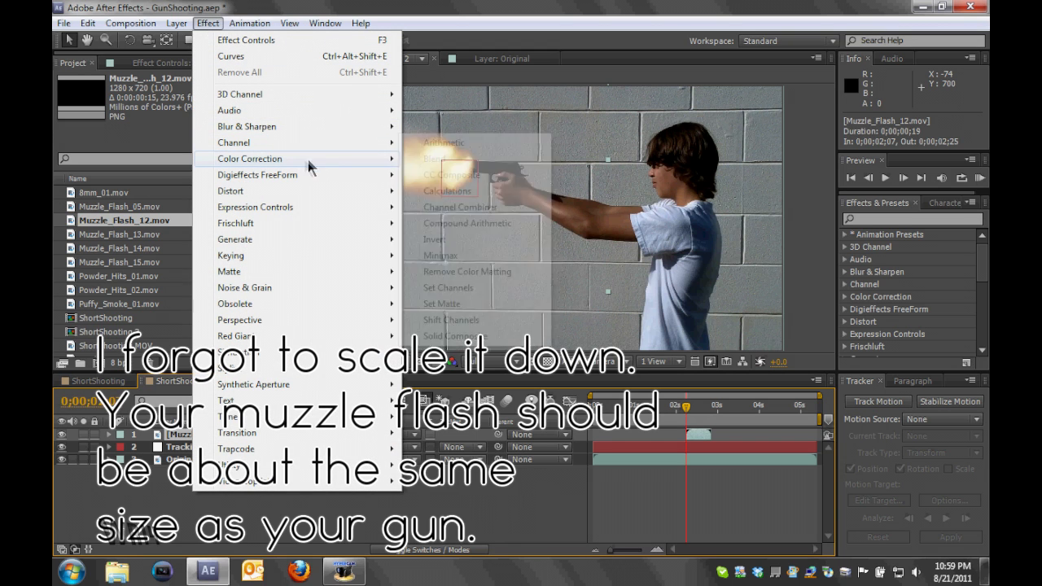
{"action": "mouse_move", "coordinate": [307, 158]}
{"action": "left_click", "coordinate": [437, 350]}
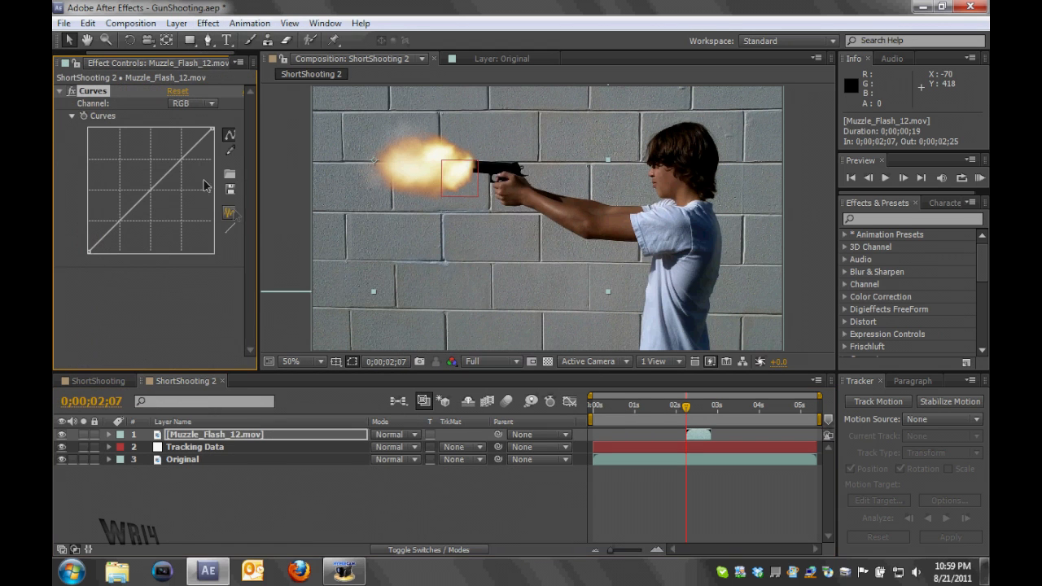
Step: Lower the midpoint of the muzzle flash's Red curve slightly and raise the midpoint of its Green curve slightly
{"action": "left_click", "coordinate": [194, 104]}
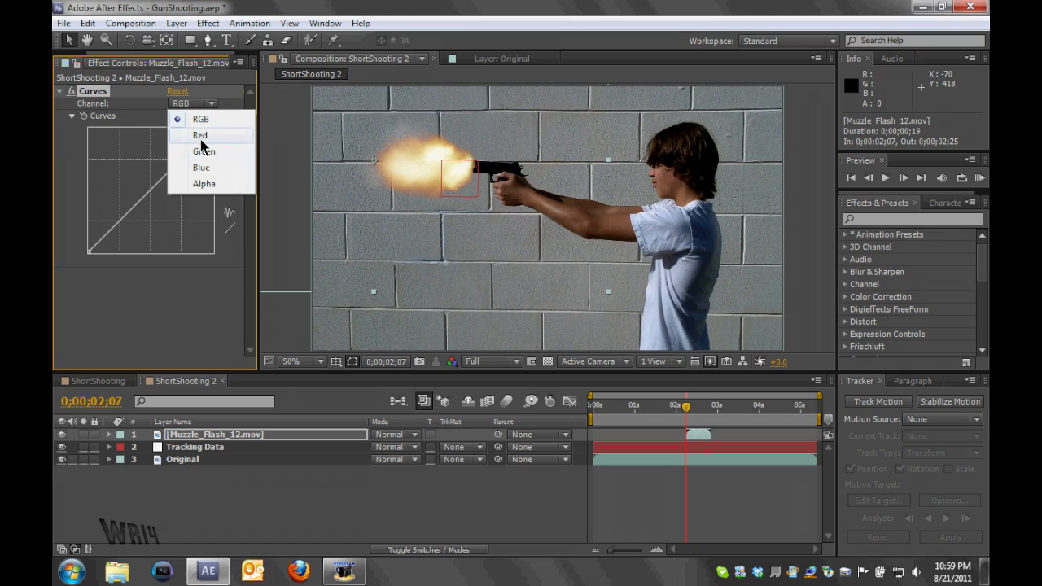
{"action": "left_click", "coordinate": [199, 135]}
{"action": "left_click_drag", "start_coordinate": [151, 189], "coordinate": [162, 197]}
{"action": "left_click", "coordinate": [202, 104]}
{"action": "left_click", "coordinate": [200, 154]}
{"action": "mouse_move", "coordinate": [152, 188]}
{"action": "left_mouse_down"}
{"action": "mouse_move", "coordinate": [160, 194]}
{"action": "mouse_move", "coordinate": [146, 182]}
{"action": "left_mouse_up"}
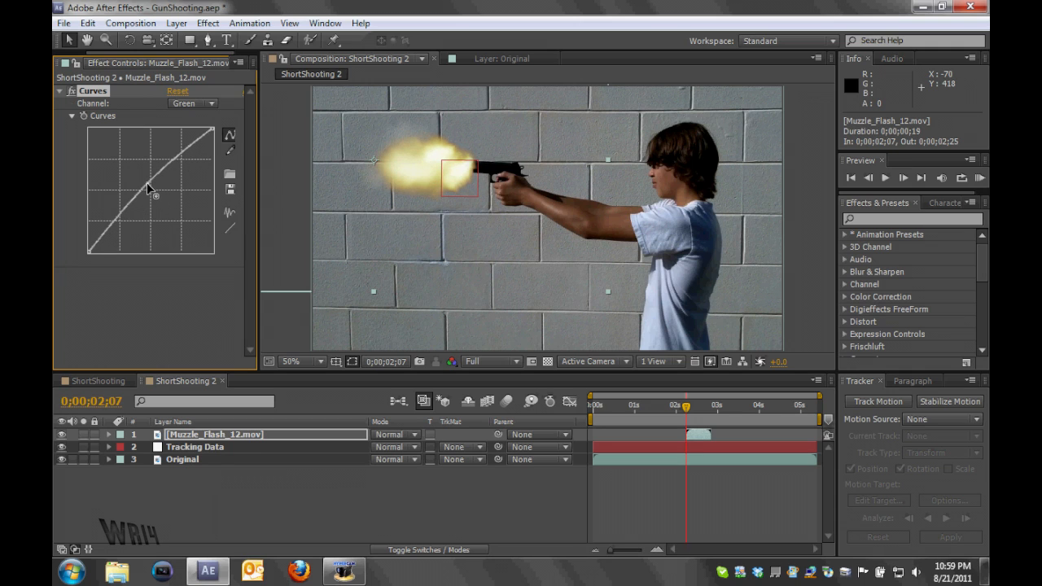
Step: Raise the midpoint of the muzzle flash's Blue curve slightly
{"action": "left_click", "coordinate": [202, 104]}
{"action": "left_click", "coordinate": [202, 168]}
{"action": "left_click_drag", "start_coordinate": [151, 188], "coordinate": [145, 182]}
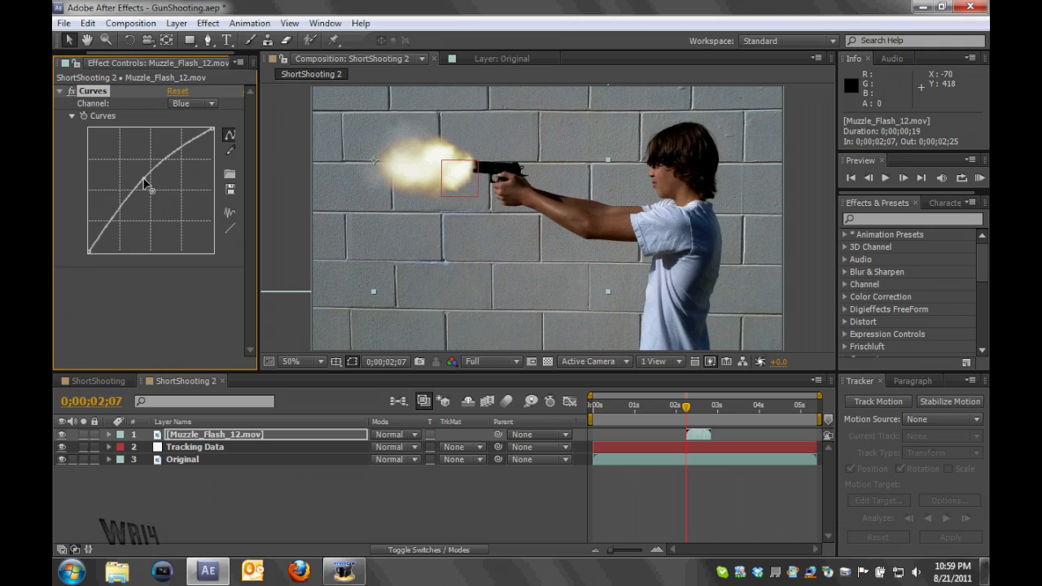
{"action": "left_click_drag", "start_coordinate": [147, 178], "coordinate": [147, 181]}
Step: Shape the muzzle flash's RGB curve into a gentle S, raising the highlights and lowering the shadows, and deselect the layer
{"action": "left_click", "coordinate": [204, 104]}
{"action": "left_click", "coordinate": [199, 112]}
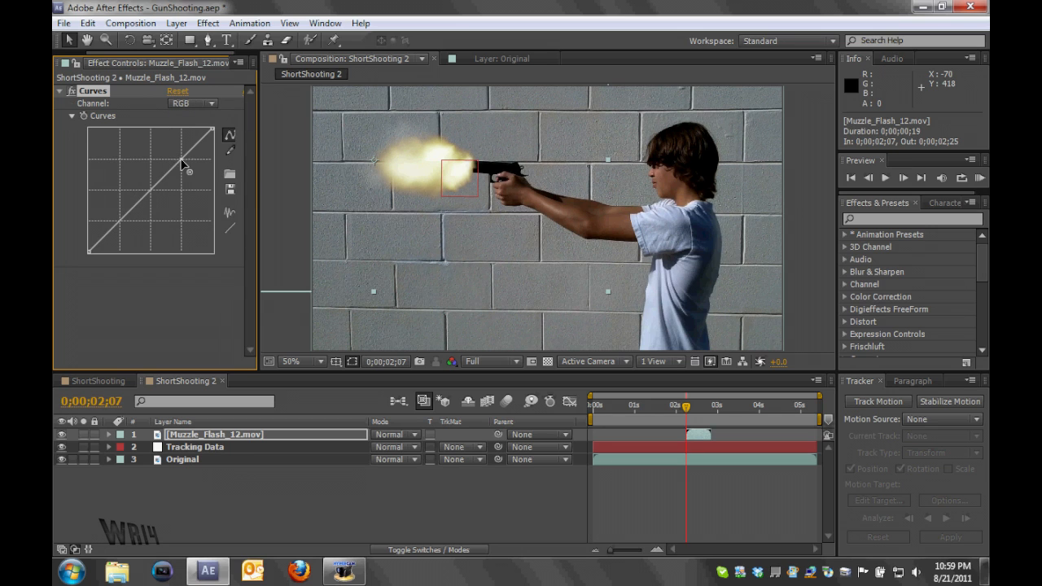
{"action": "left_click_drag", "start_coordinate": [181, 163], "coordinate": [179, 152]}
{"action": "left_click", "coordinate": [116, 218]}
{"action": "left_click_drag", "start_coordinate": [116, 218], "coordinate": [124, 227]}
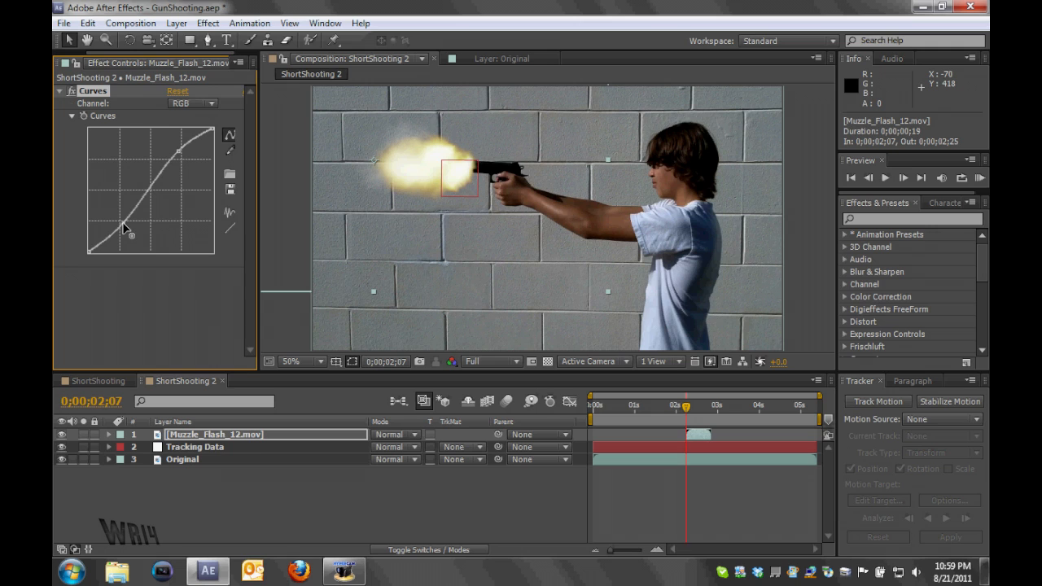
{"action": "left_click", "coordinate": [168, 293]}
{"action": "left_click", "coordinate": [227, 506]}
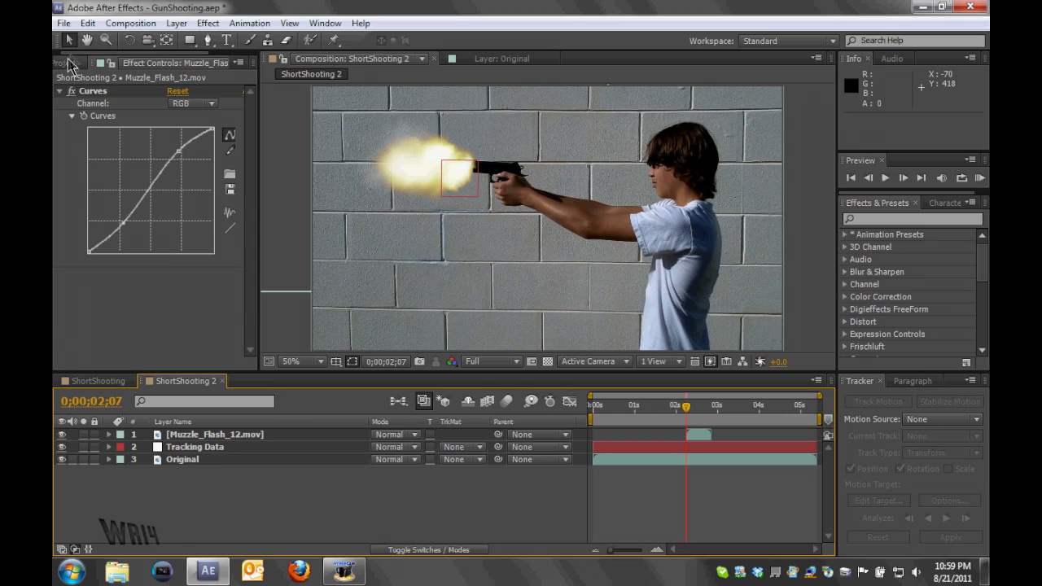
Step: Add the Wisp_01.mov footage to the ShortShooting 2 composition, between the muzzle flash and Tracking Data layers
{"action": "left_click", "coordinate": [89, 62]}
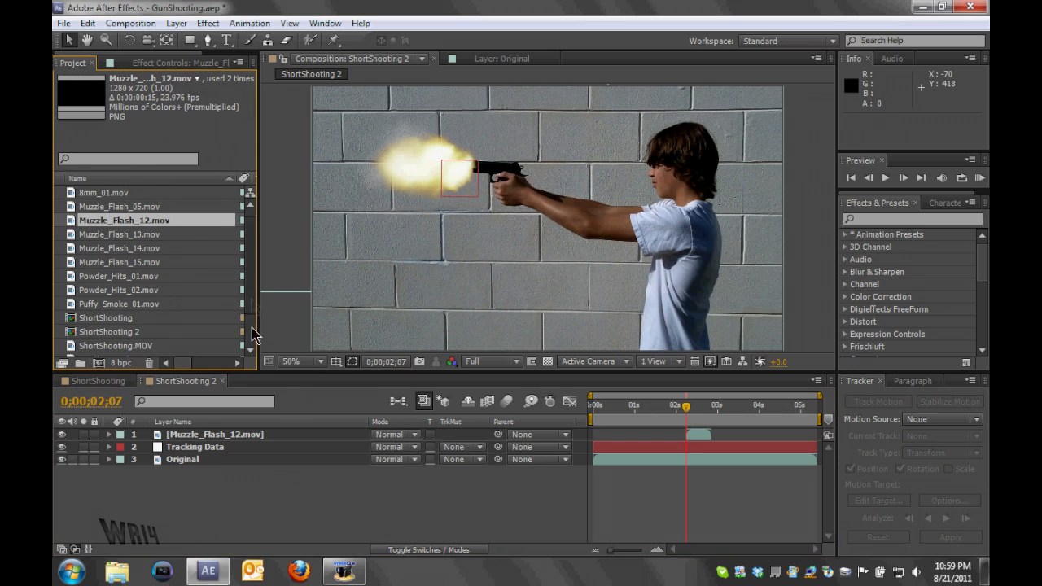
{"action": "scroll", "coordinate": [250, 338], "scroll_direction": "down", "scroll_amount": 2}
{"action": "left_click", "coordinate": [108, 346]}
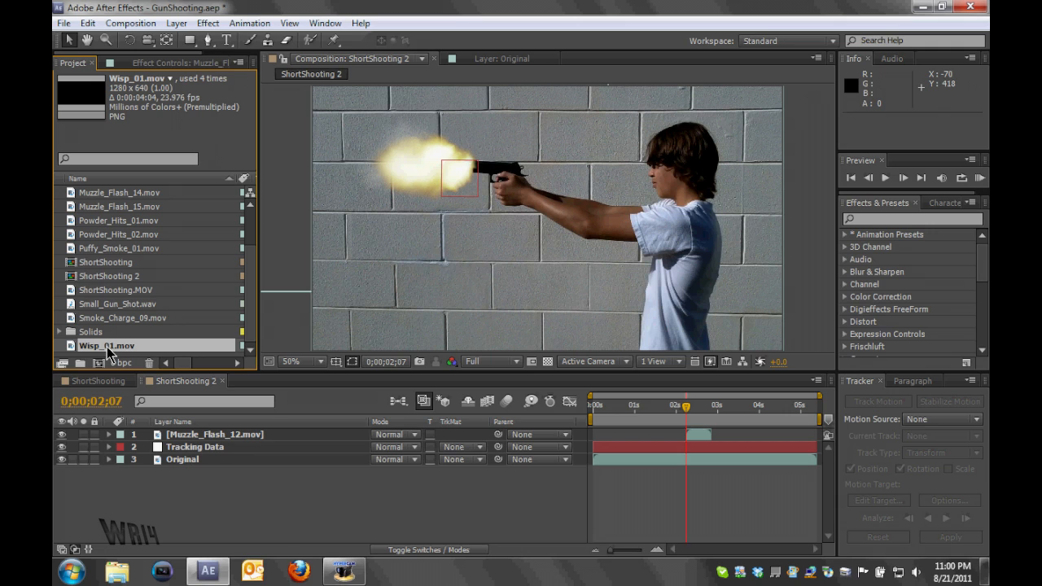
{"action": "left_click_drag", "start_coordinate": [107, 347], "coordinate": [178, 439]}
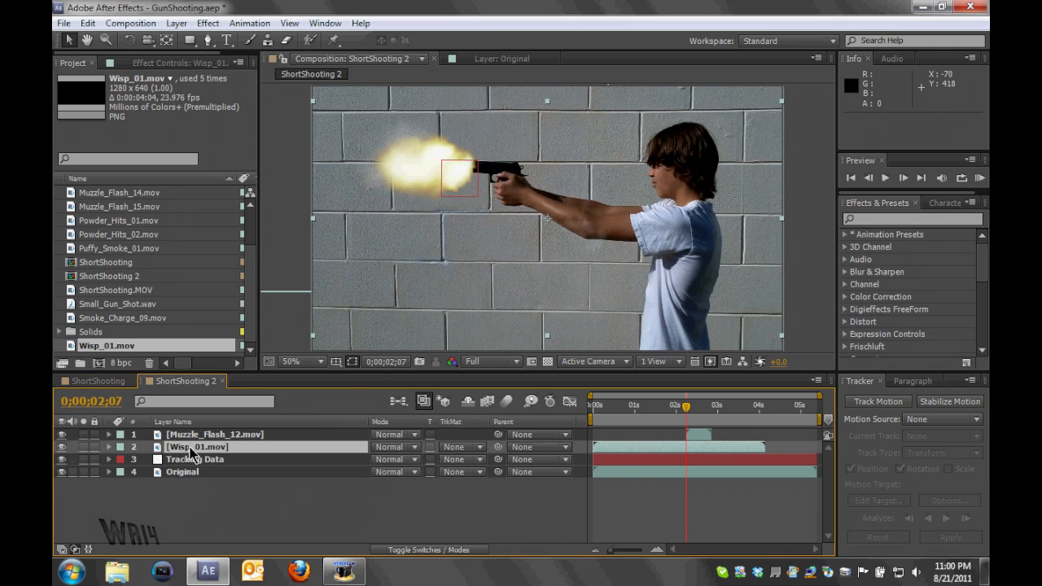
Step: Solo the Wisp_01.mov layer and shift it in time to start at the firing frame, 0;00;02;07
{"action": "left_click", "coordinate": [83, 446]}
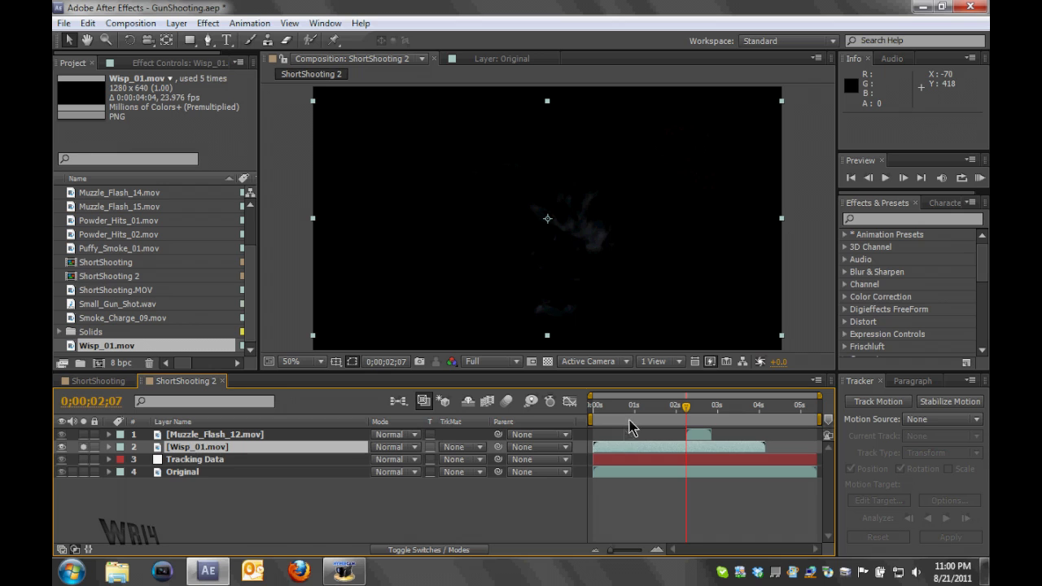
{"action": "left_click_drag", "start_coordinate": [638, 448], "coordinate": [641, 447]}
{"action": "left_click_drag", "start_coordinate": [708, 456], "coordinate": [726, 455]}
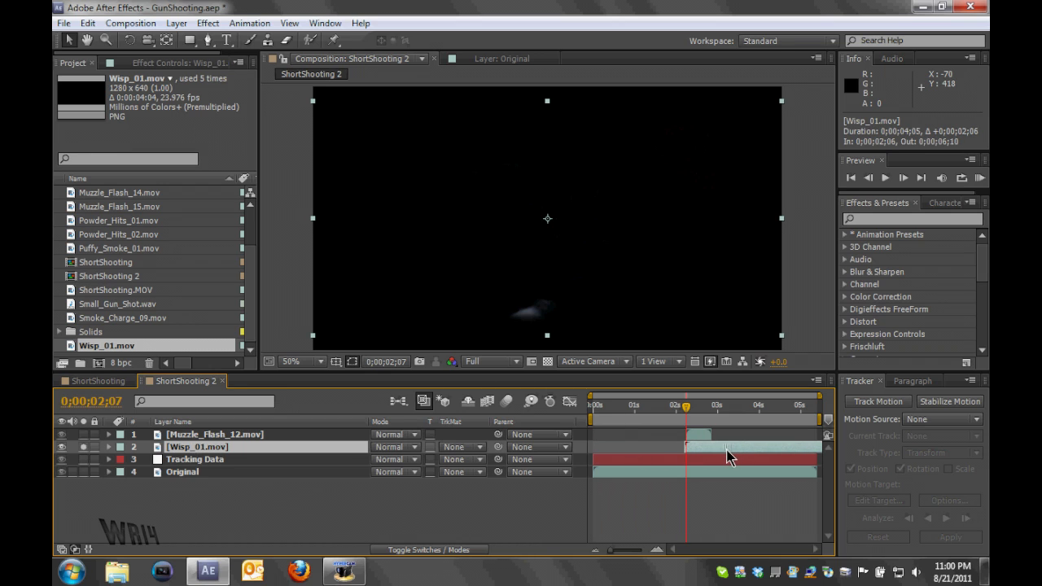
Step: Go to frame 0;00;02;17, turn off the solo on the Wisp_01.mov layer and set the preview resolution to Half
{"action": "left_click", "coordinate": [706, 407]}
{"action": "left_click", "coordinate": [722, 407]}
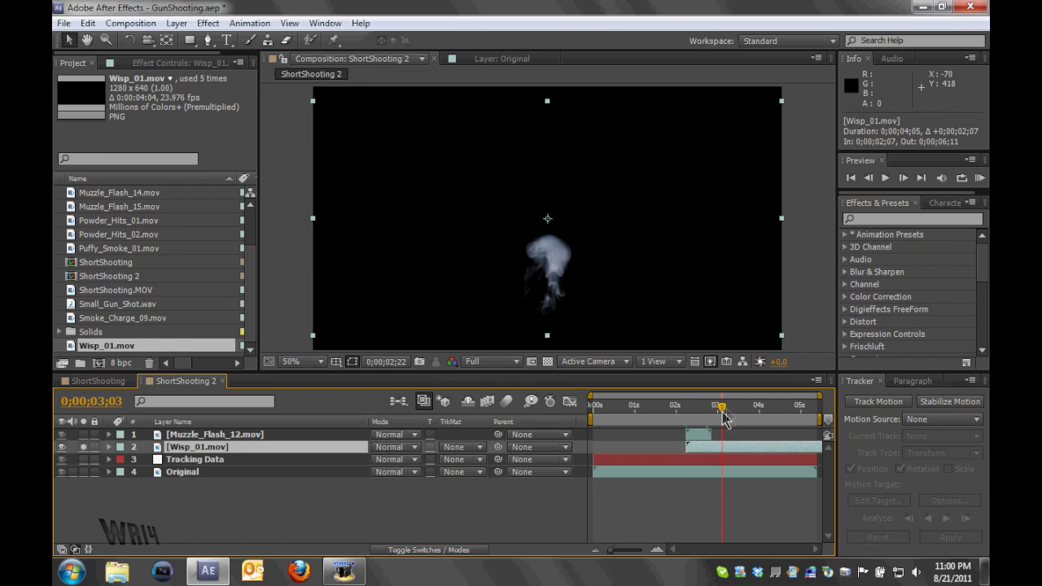
{"action": "left_click_drag", "start_coordinate": [740, 409], "coordinate": [688, 408]}
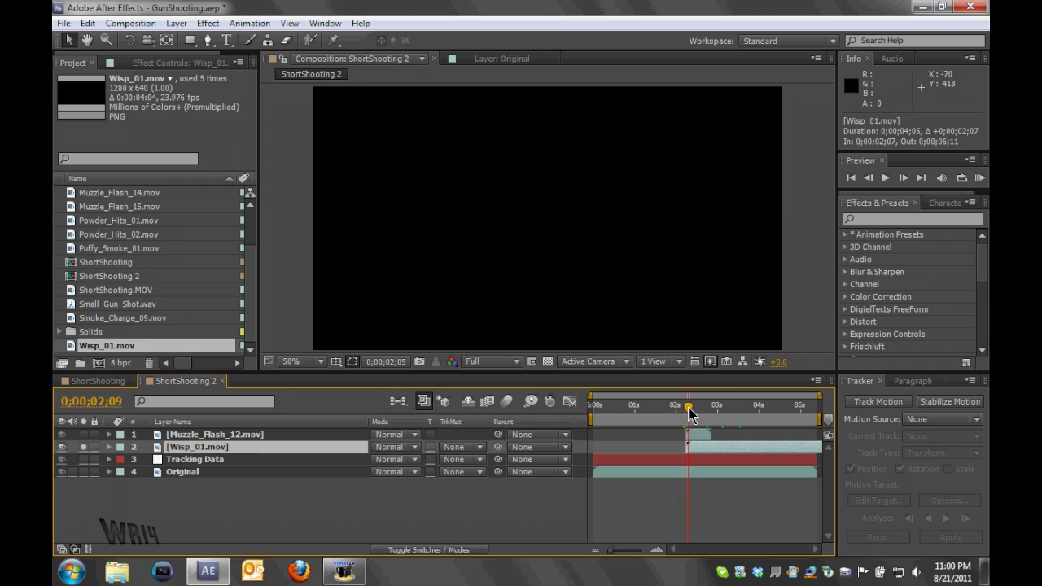
{"action": "left_click", "coordinate": [698, 409]}
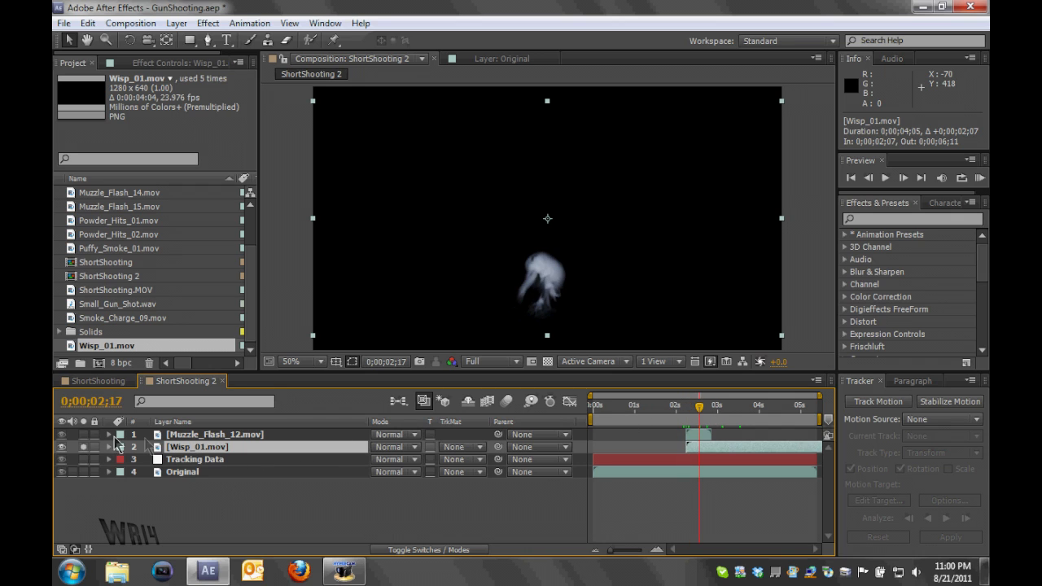
{"action": "left_click", "coordinate": [83, 446]}
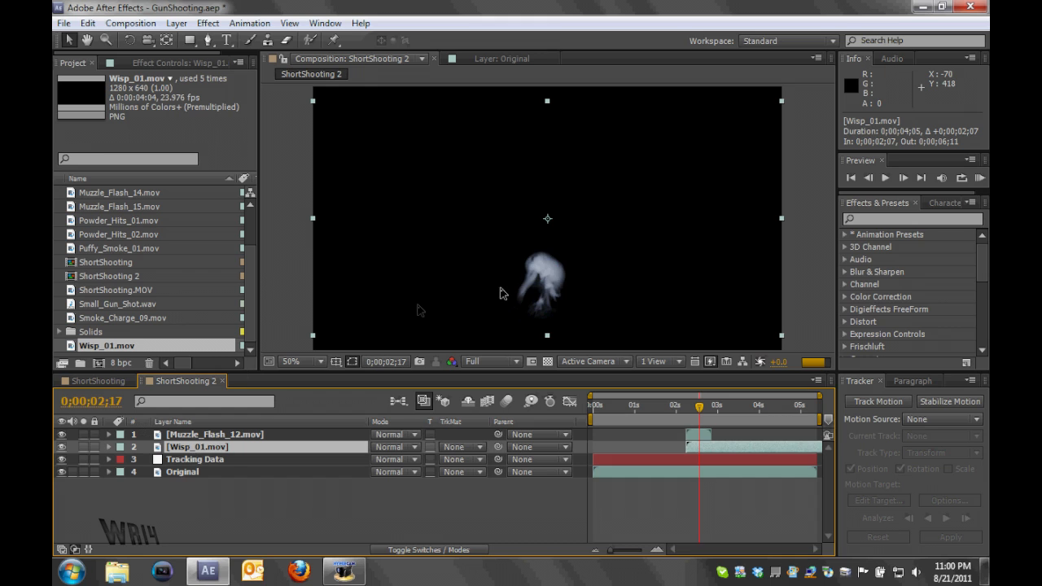
{"action": "left_click", "coordinate": [501, 362]}
{"action": "left_click", "coordinate": [494, 415]}
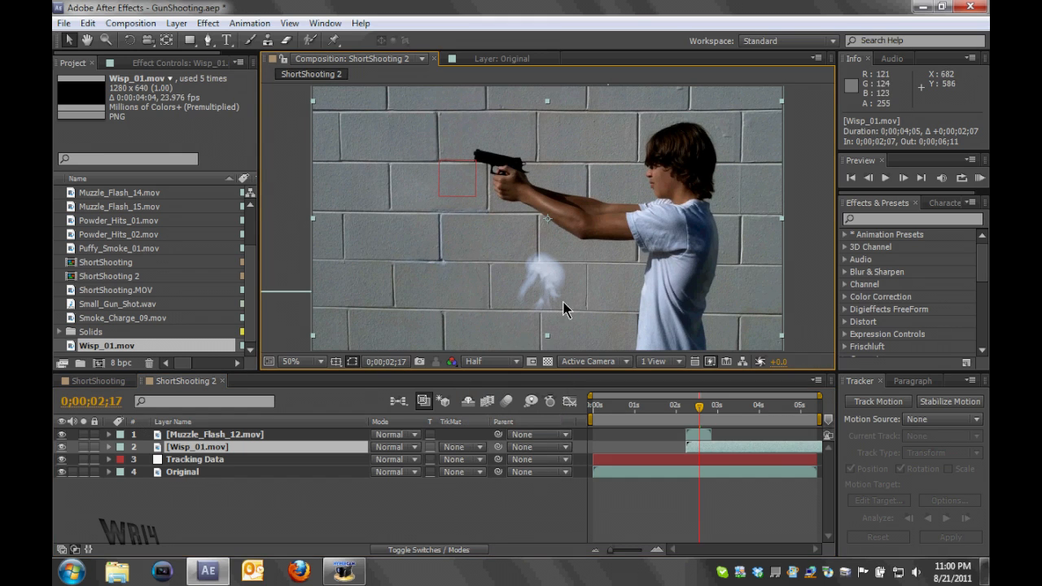
Step: Rotate the smoke wisp -79.3° and move it to the gun's barrel tip, at position 206.0, 110.0
{"action": "left_click_drag", "start_coordinate": [558, 287], "coordinate": [480, 146]}
{"action": "key", "text": "w"}
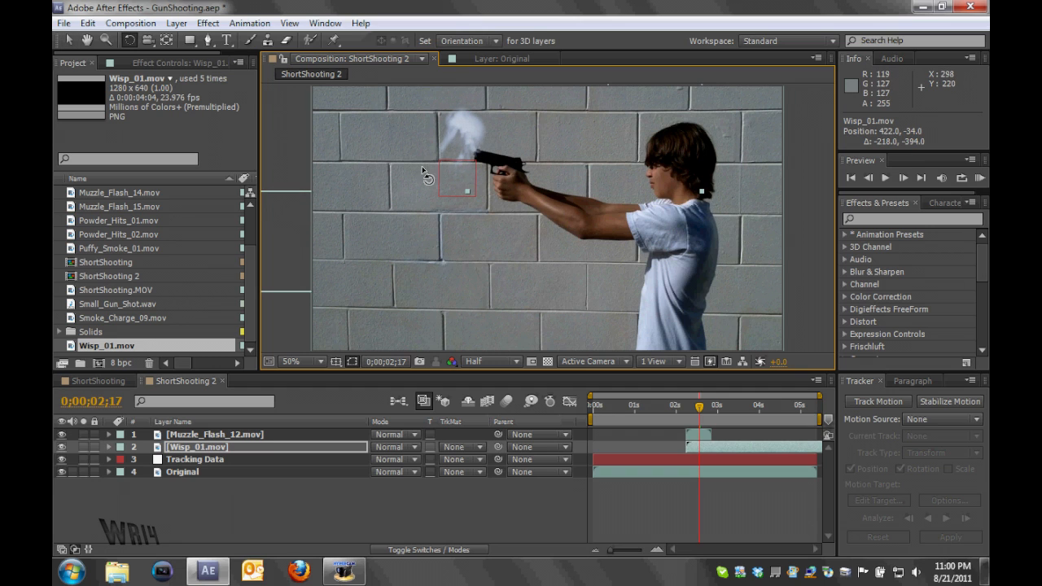
{"action": "left_click_drag", "start_coordinate": [408, 161], "coordinate": [543, 168]}
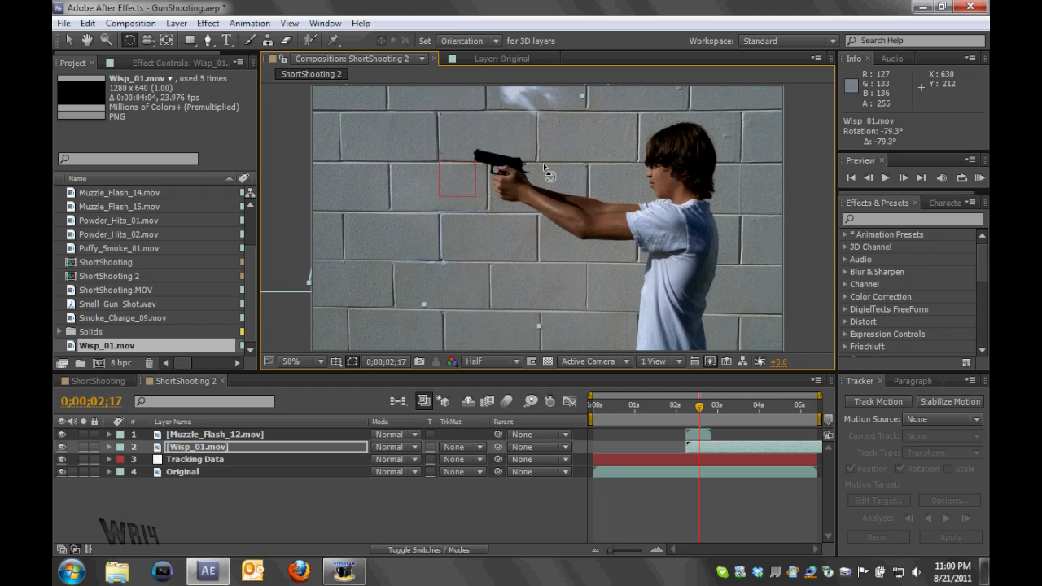
{"action": "key", "text": "v"}
{"action": "left_click_drag", "start_coordinate": [507, 149], "coordinate": [426, 207]}
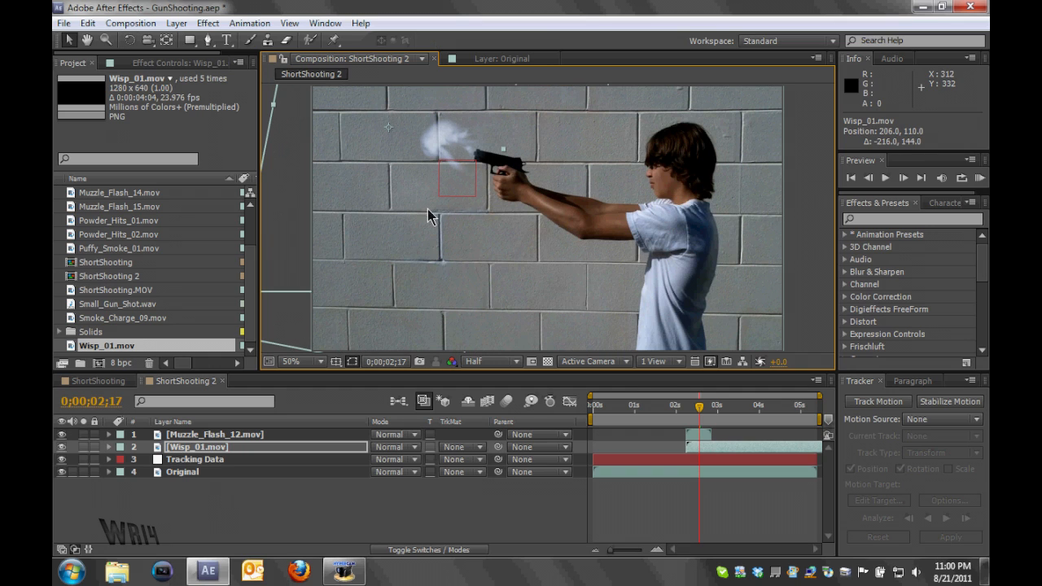
Step: At frame 0;00;02;10, time-stretch the Wisp_01.mov layer by a factor of 20%, holding its in-point in place
{"action": "left_click", "coordinate": [690, 410]}
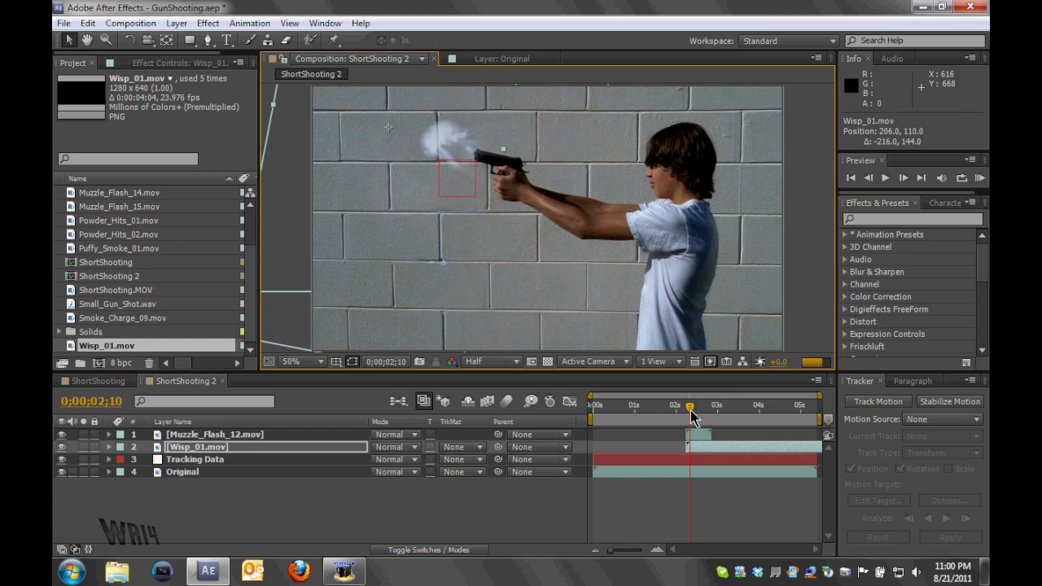
{"action": "left_click", "coordinate": [231, 448]}
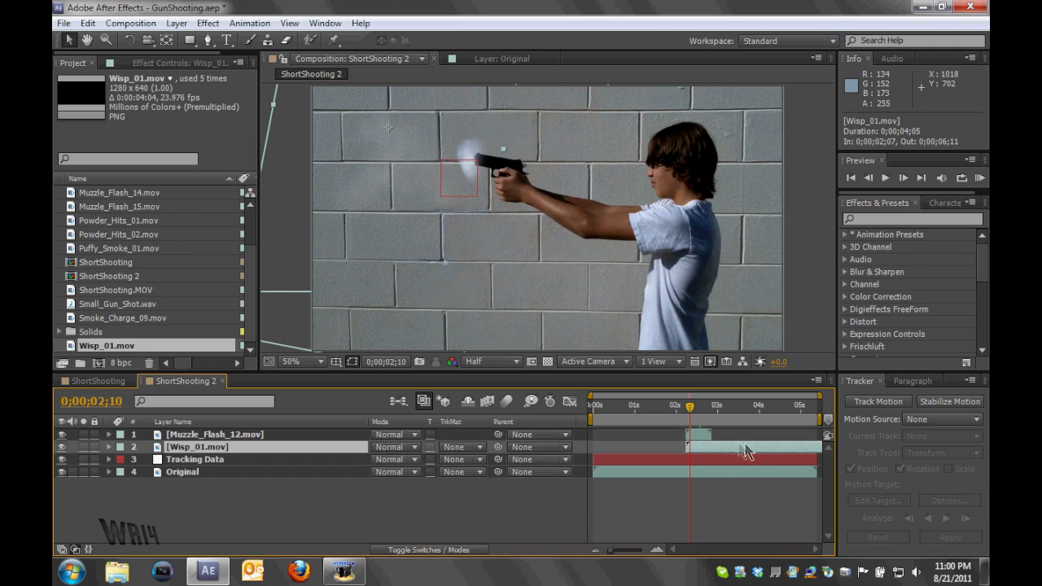
{"action": "right_click", "coordinate": [229, 446]}
{"action": "mouse_move", "coordinate": [377, 164]}
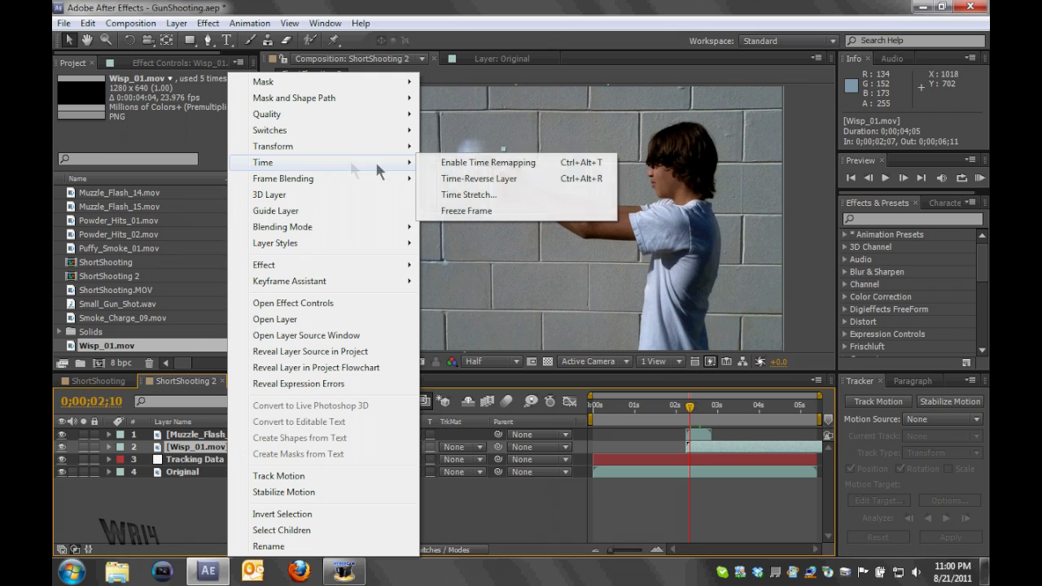
{"action": "left_click", "coordinate": [463, 196]}
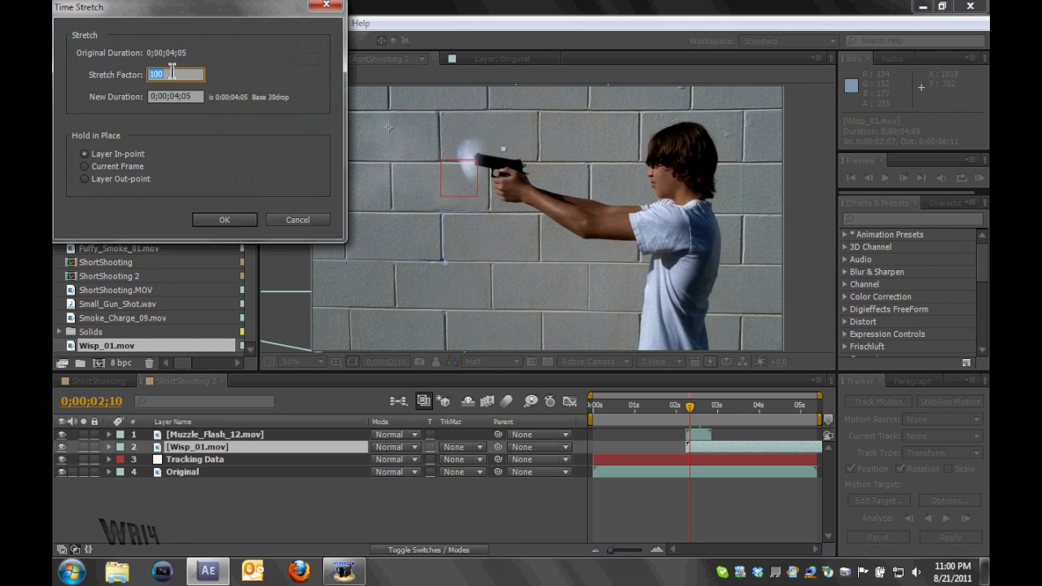
{"action": "left_click", "coordinate": [229, 141]}
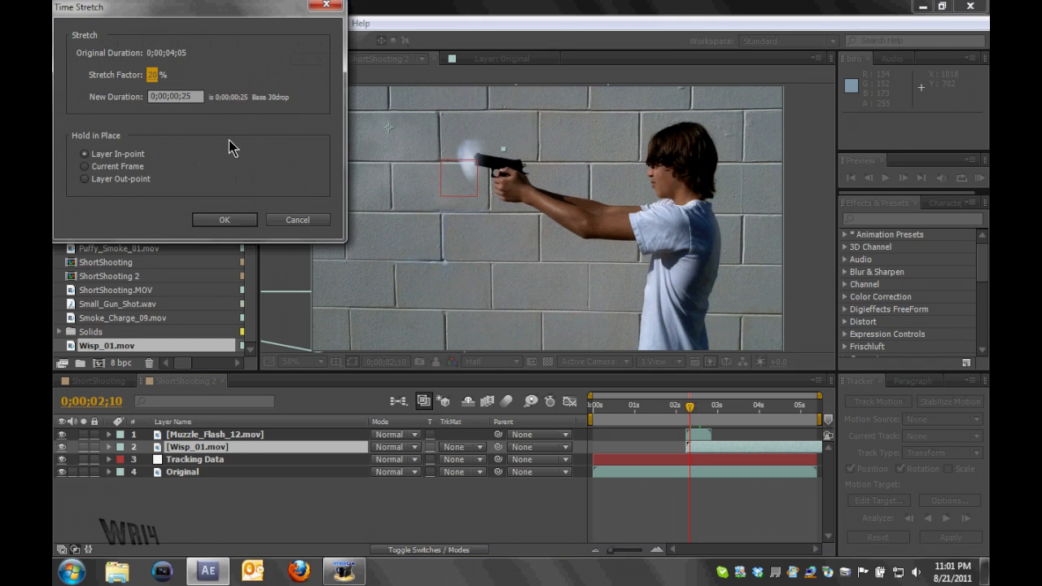
{"action": "left_click", "coordinate": [240, 220]}
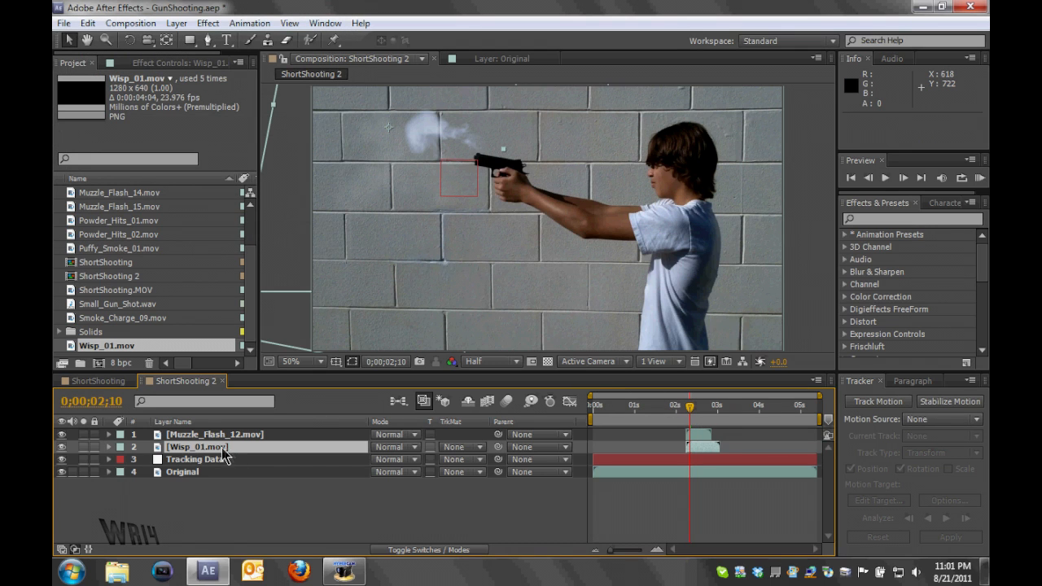
Step: Add a Tint color correction effect to the Wisp_01.mov layer
{"action": "key", "text": "F3"}
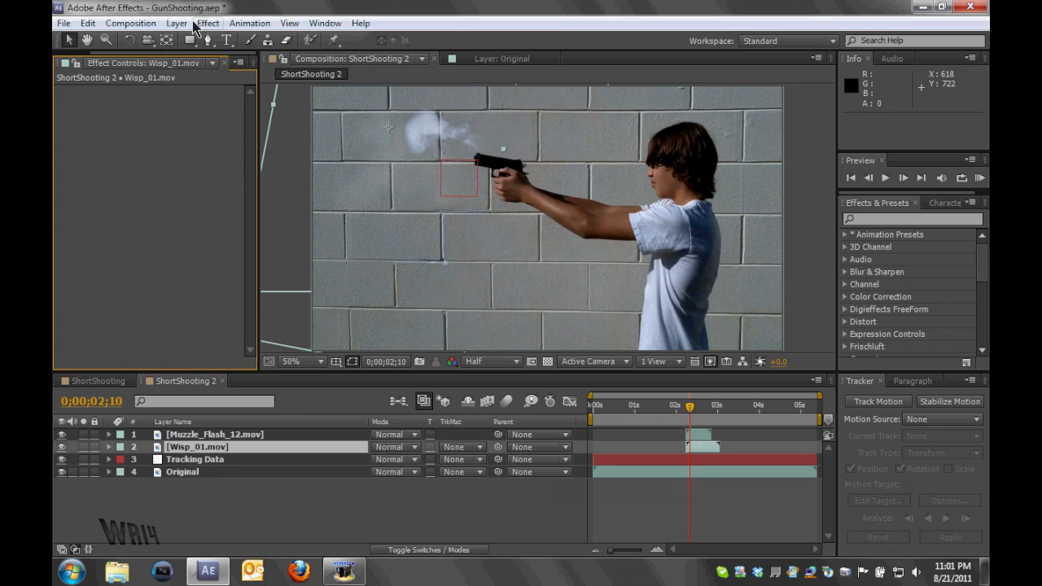
{"action": "left_click", "coordinate": [200, 24]}
{"action": "mouse_move", "coordinate": [283, 163]}
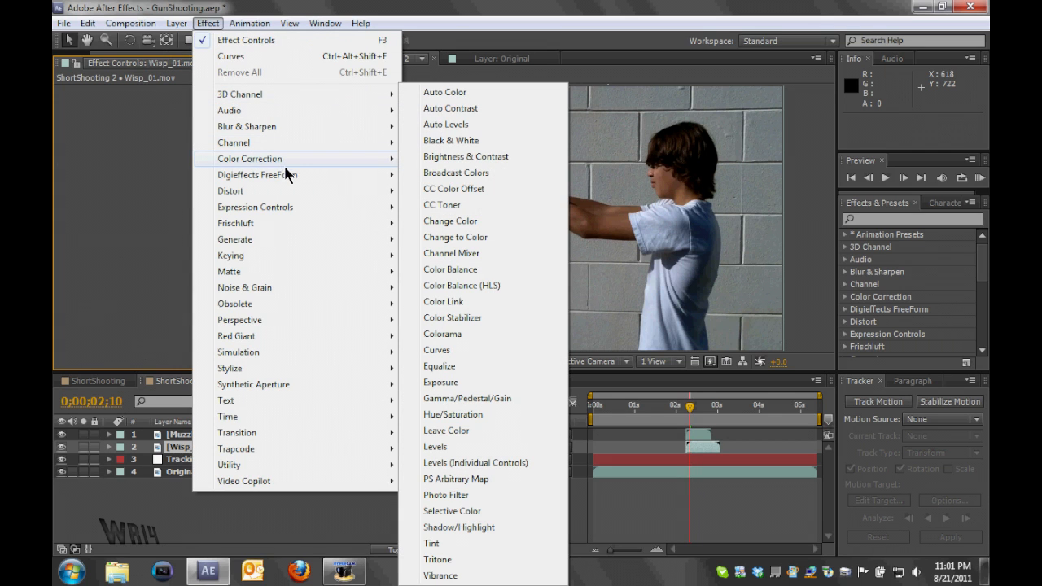
{"action": "left_click", "coordinate": [431, 543]}
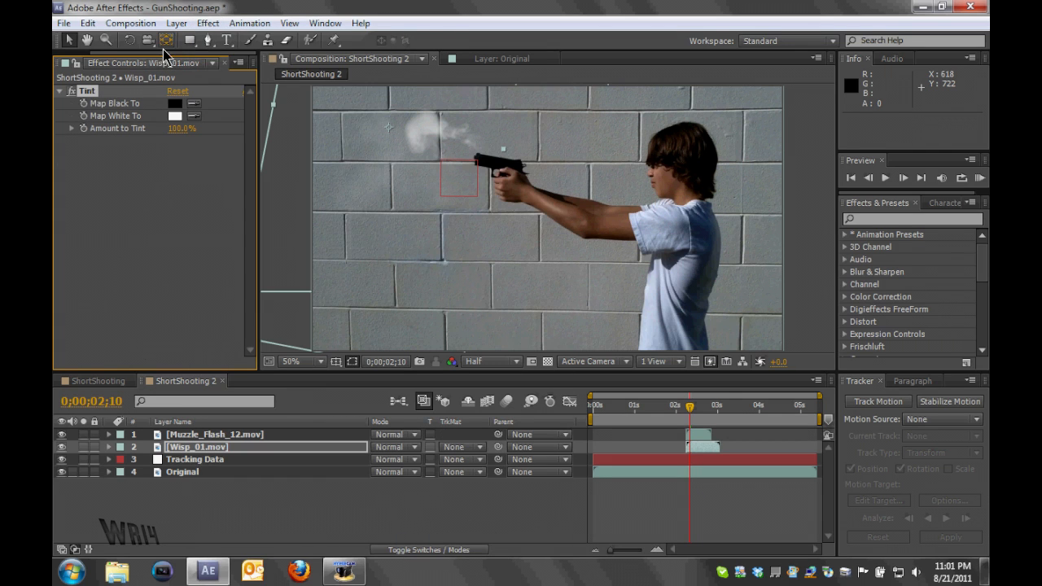
Step: Add a Curves effect to the Wisp_01.mov layer and pull the middle of its RGB curve down to darken the smoke
{"action": "left_click", "coordinate": [208, 22]}
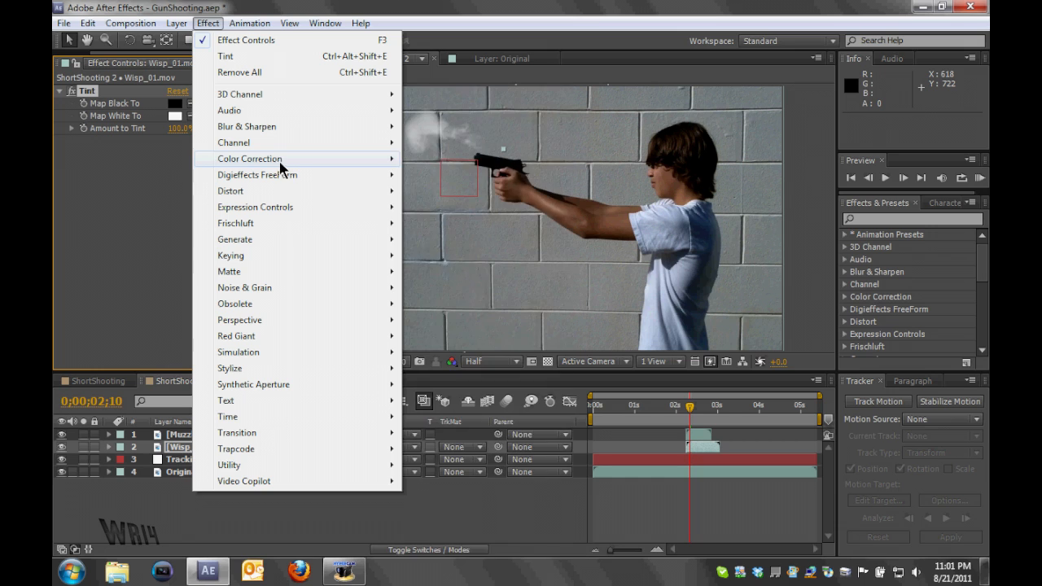
{"action": "mouse_move", "coordinate": [280, 161]}
{"action": "left_click", "coordinate": [424, 351]}
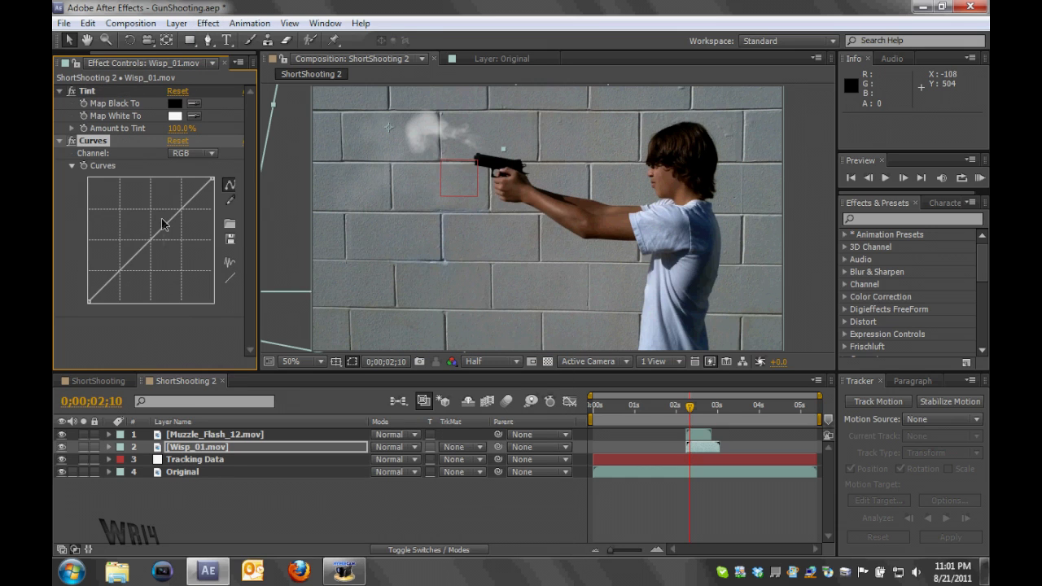
{"action": "left_click_drag", "start_coordinate": [163, 249], "coordinate": [167, 253]}
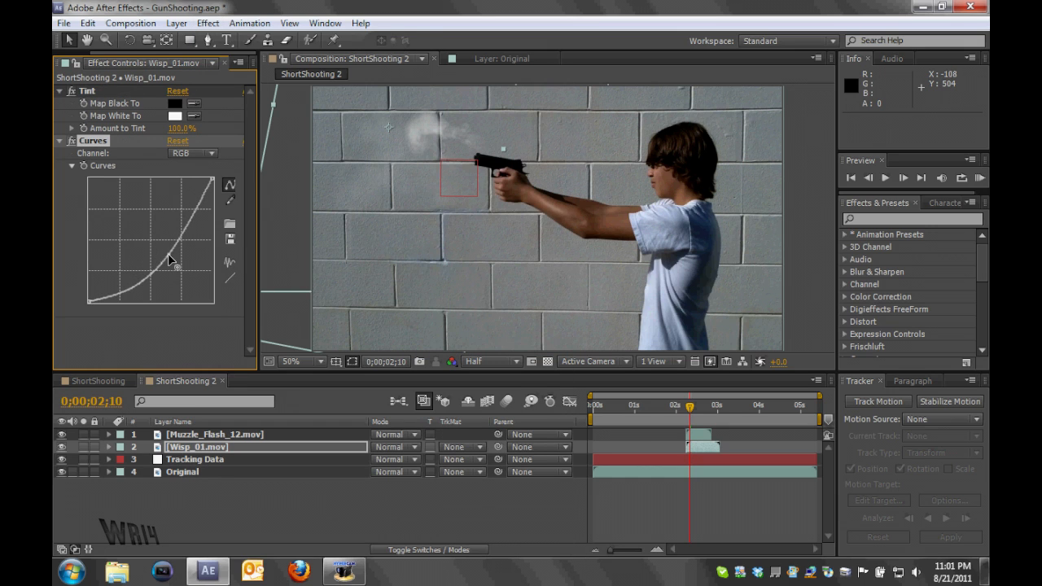
Step: Collapse the smoke wisp's effects and parent the Muzzle_Flash_12.mov and Wisp_01.mov layers to Tracking Data
{"action": "left_click", "coordinate": [60, 141]}
{"action": "left_click", "coordinate": [60, 90]}
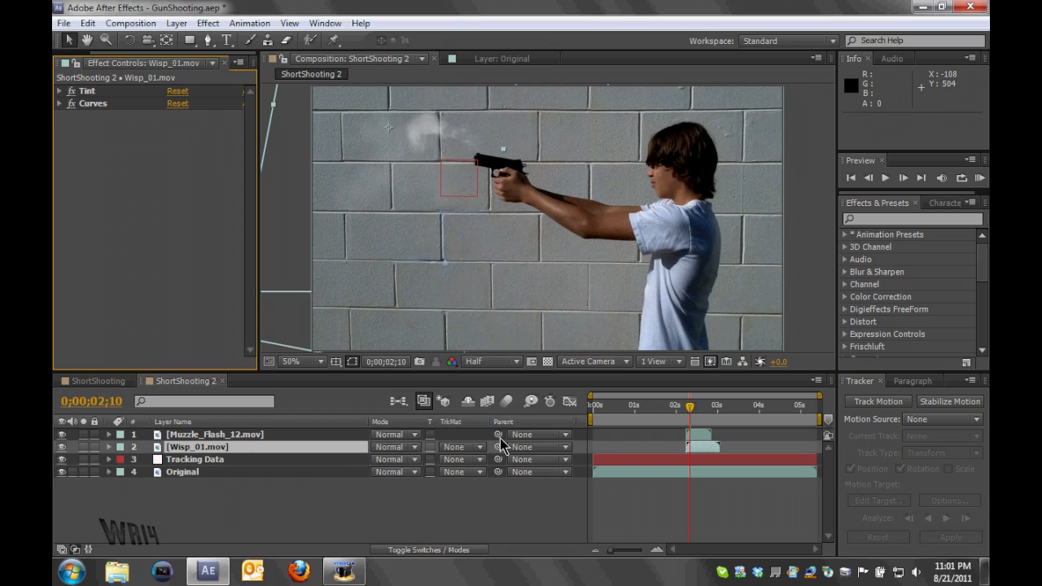
{"action": "left_click_drag", "start_coordinate": [498, 435], "coordinate": [249, 464]}
{"action": "left_click_drag", "start_coordinate": [498, 447], "coordinate": [266, 461]}
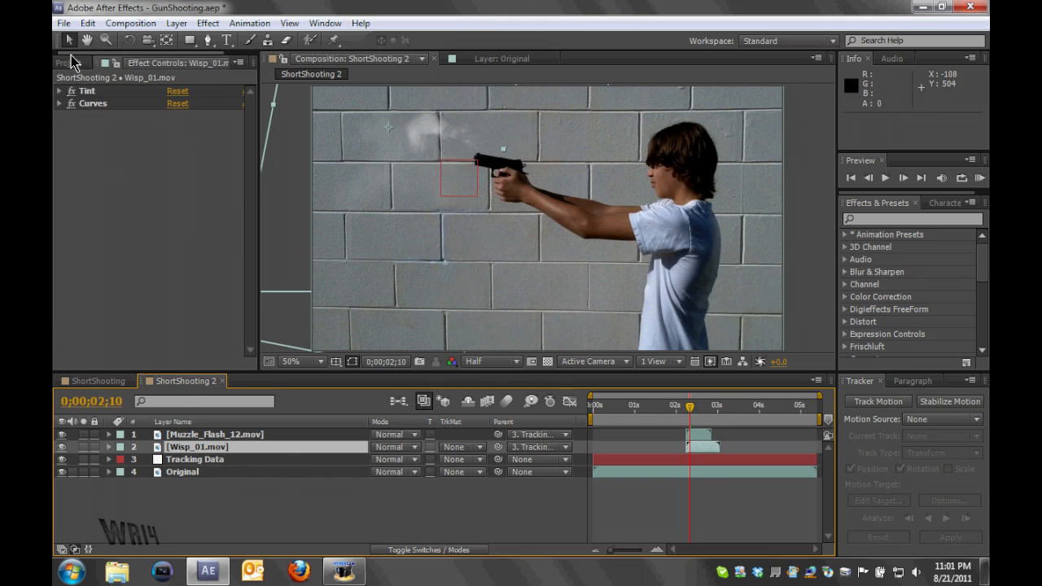
Step: Add Powder_Hits_02.mov directly above the Tracking Data layer and shift it in time to start at 0;00;02;07
{"action": "left_click", "coordinate": [71, 57]}
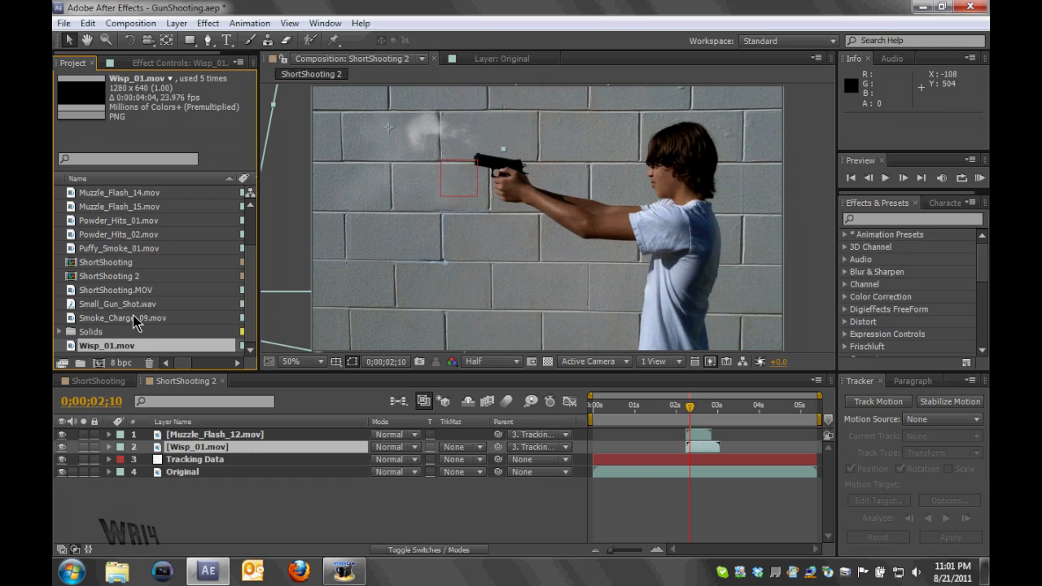
{"action": "left_click", "coordinate": [139, 235]}
{"action": "left_click_drag", "start_coordinate": [139, 234], "coordinate": [191, 453]}
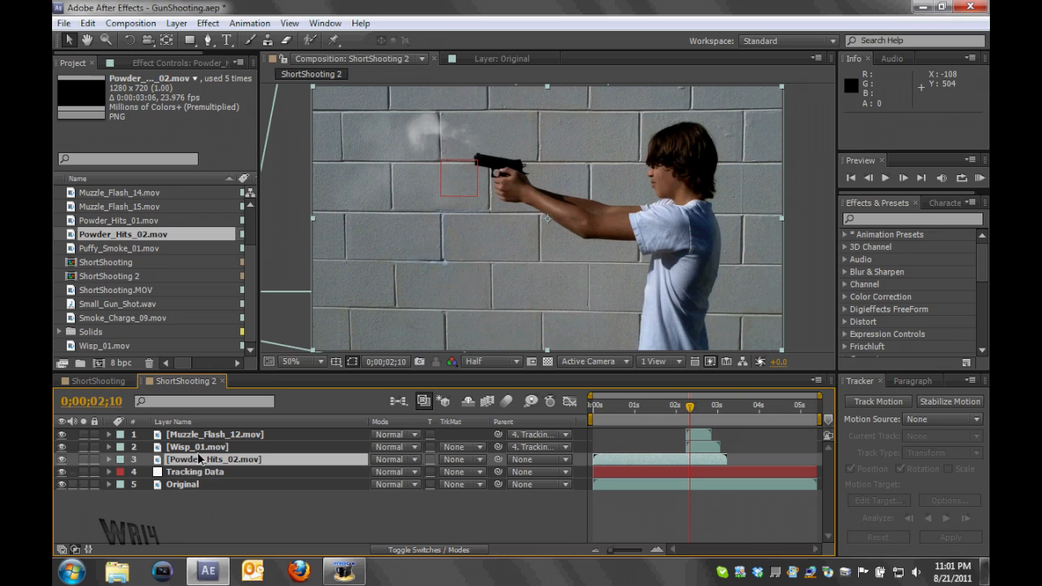
{"action": "left_click_drag", "start_coordinate": [641, 467], "coordinate": [726, 461]}
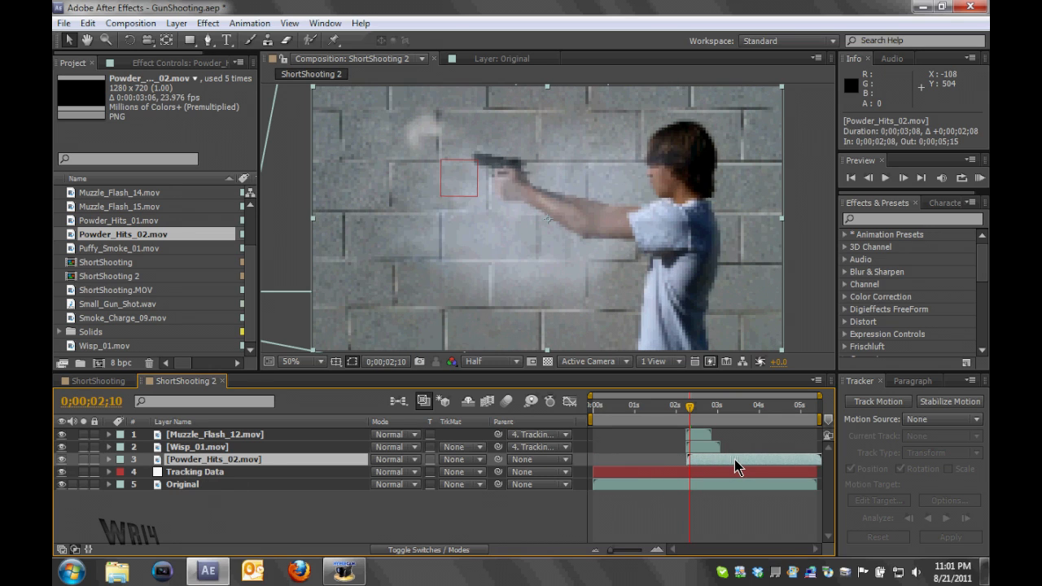
{"action": "left_click_drag", "start_coordinate": [733, 461], "coordinate": [732, 461]}
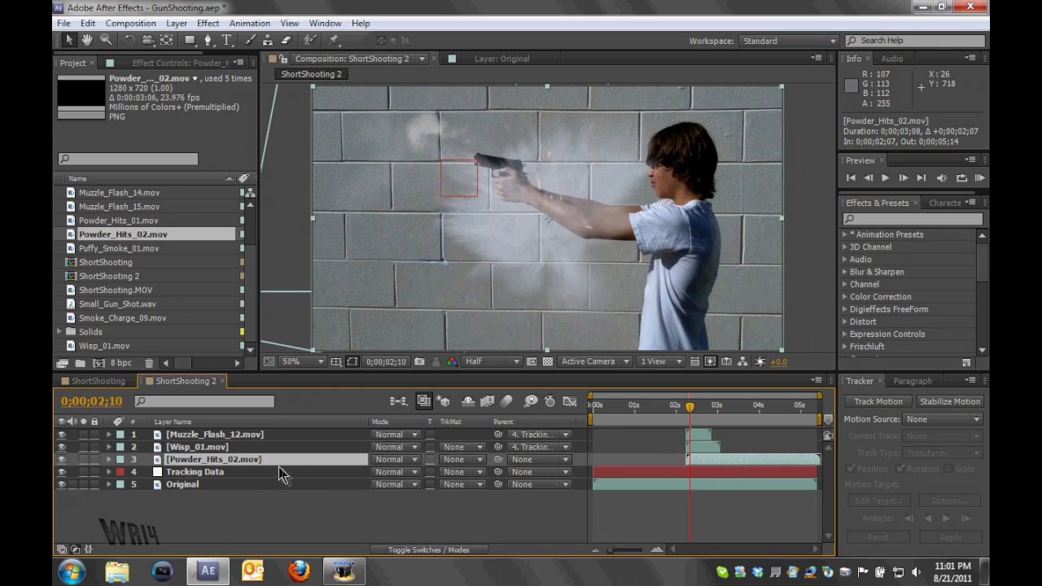
Step: Scale the Powder_Hits_02.mov layer down to 38% and collapse its properties
{"action": "key", "text": "s"}
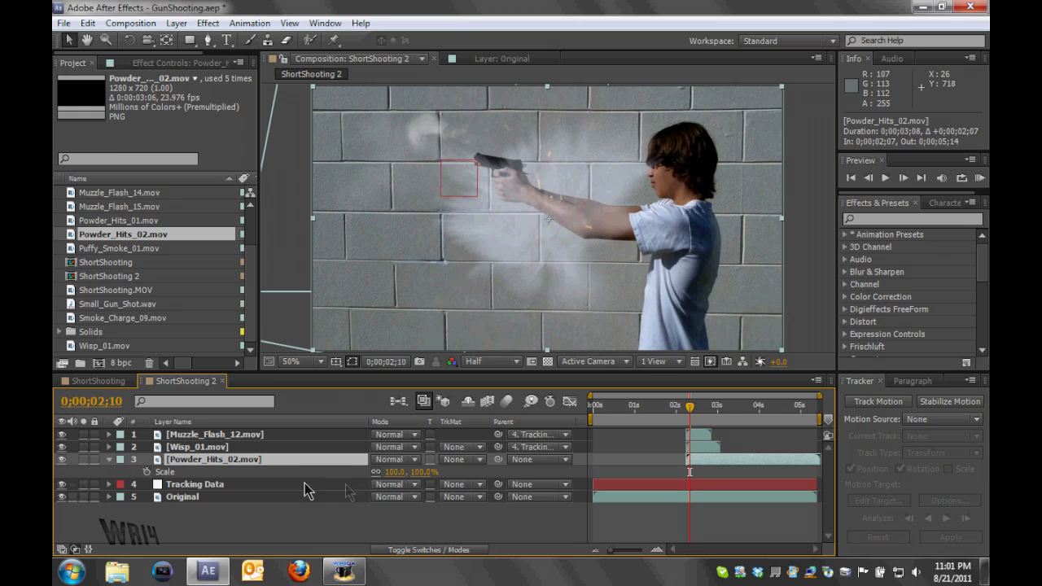
{"action": "left_click_drag", "start_coordinate": [423, 479], "coordinate": [376, 473]}
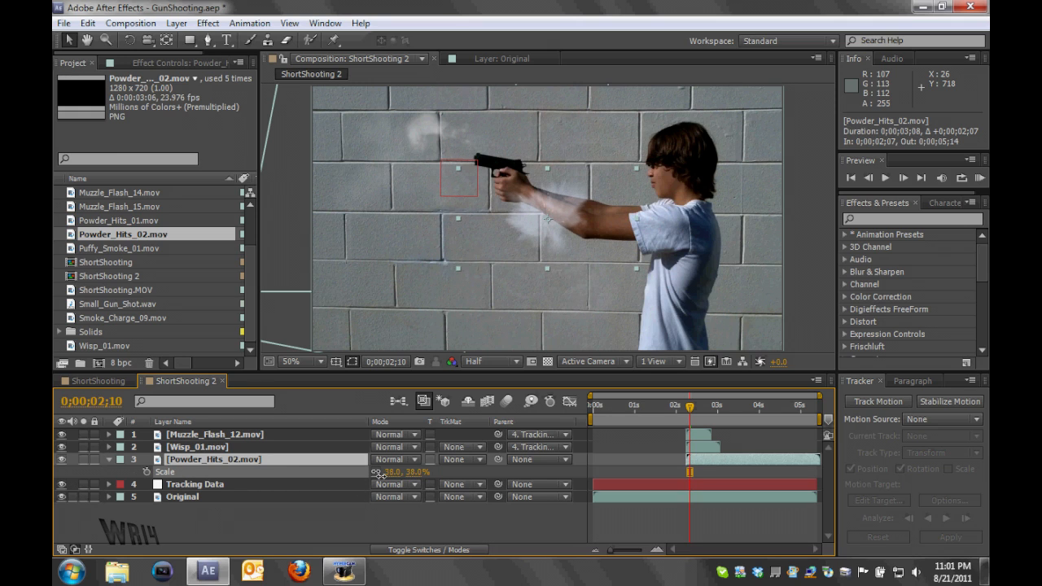
{"action": "left_click", "coordinate": [110, 460]}
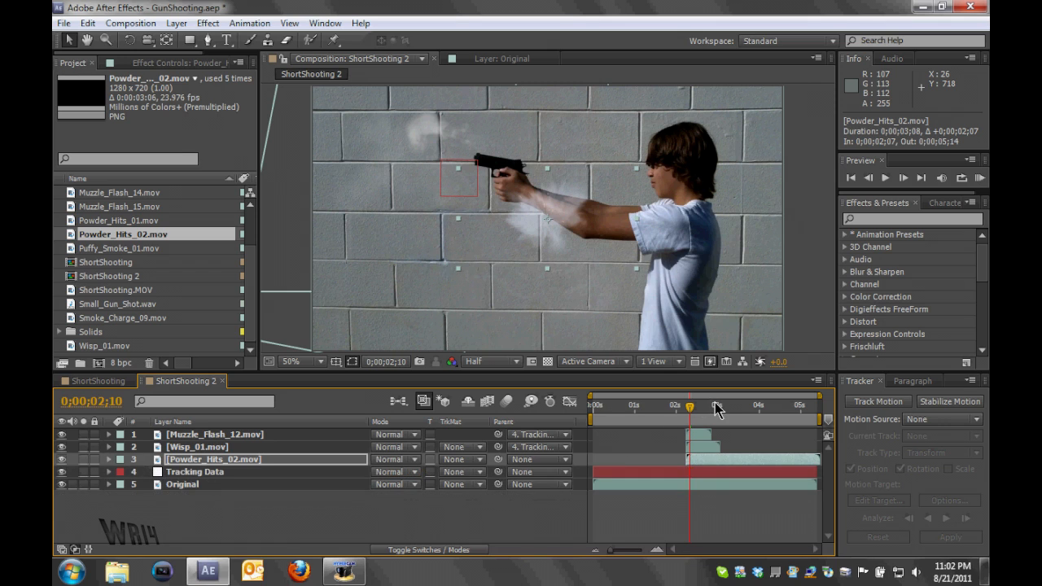
Step: At 0;00;02;08, rotate the Powder_Hits_02.mov layer 180° and move it over the muzzle flash in front of the gun
{"action": "left_click", "coordinate": [719, 411]}
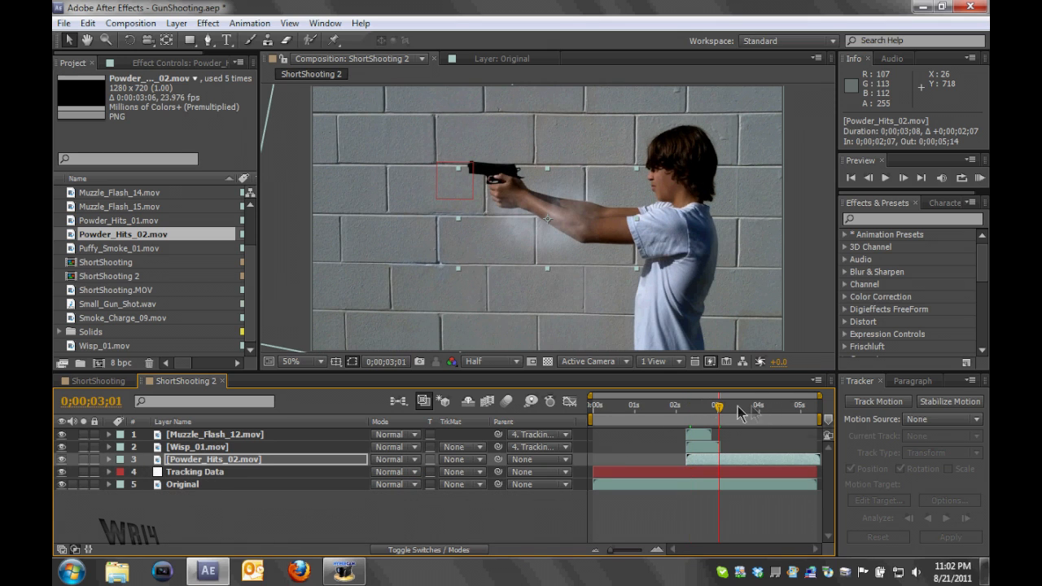
{"action": "left_click", "coordinate": [686, 408]}
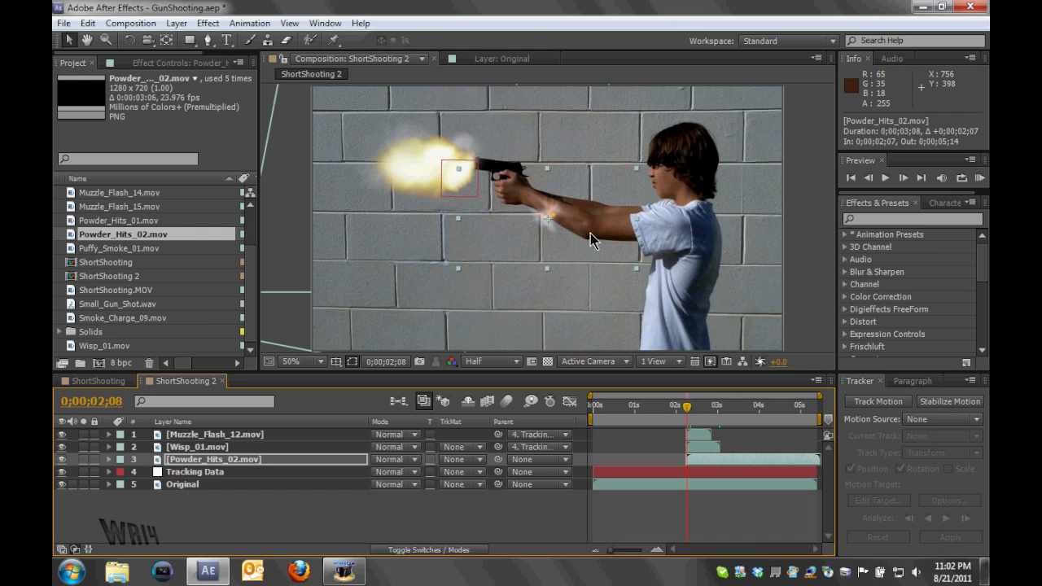
{"action": "key", "text": "w"}
{"action": "left_click_drag", "start_coordinate": [590, 235], "coordinate": [470, 216]}
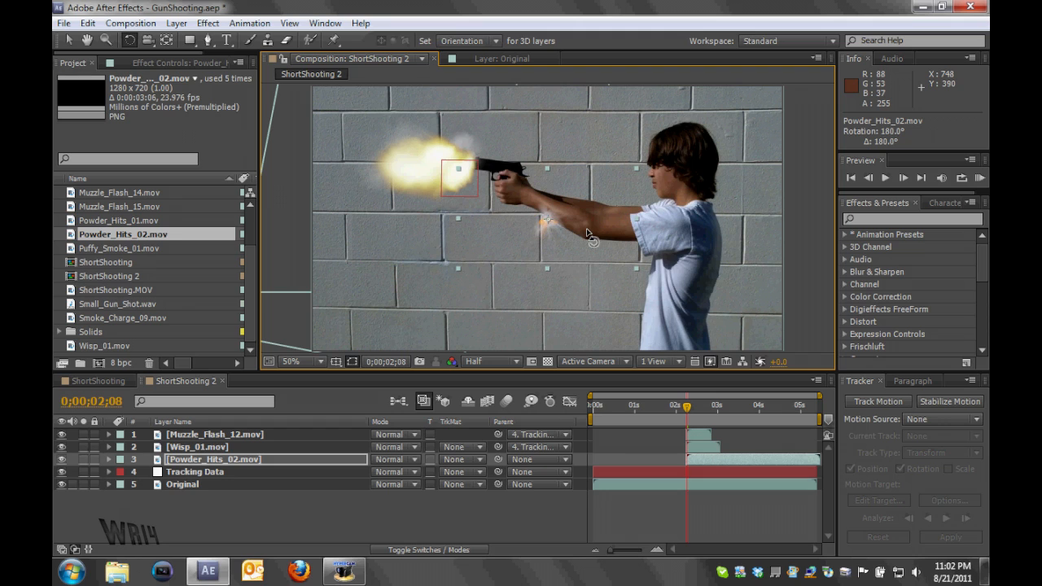
{"action": "key", "text": "v"}
{"action": "left_click_drag", "start_coordinate": [595, 227], "coordinate": [455, 170]}
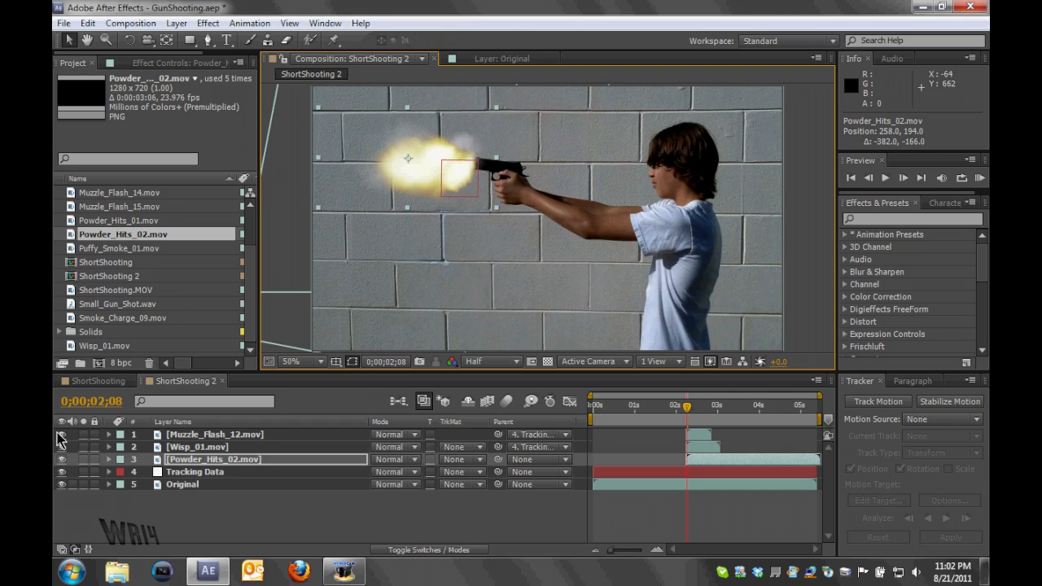
Step: Hide the Muzzle_Flash_12.mov layer and refine the Powder_Hits_02.mov position to 288, 188, checking the following frames
{"action": "left_click", "coordinate": [61, 434]}
{"action": "left_click", "coordinate": [61, 447]}
{"action": "left_click_drag", "start_coordinate": [411, 175], "coordinate": [420, 173]}
{"action": "key", "text": "Right"}
{"action": "key", "text": "Right"}
{"action": "key", "text": "Right"}
{"action": "key", "text": "Right"}
{"action": "left_click", "coordinate": [421, 173]}
{"action": "left_click_drag", "start_coordinate": [689, 414], "coordinate": [699, 412]}
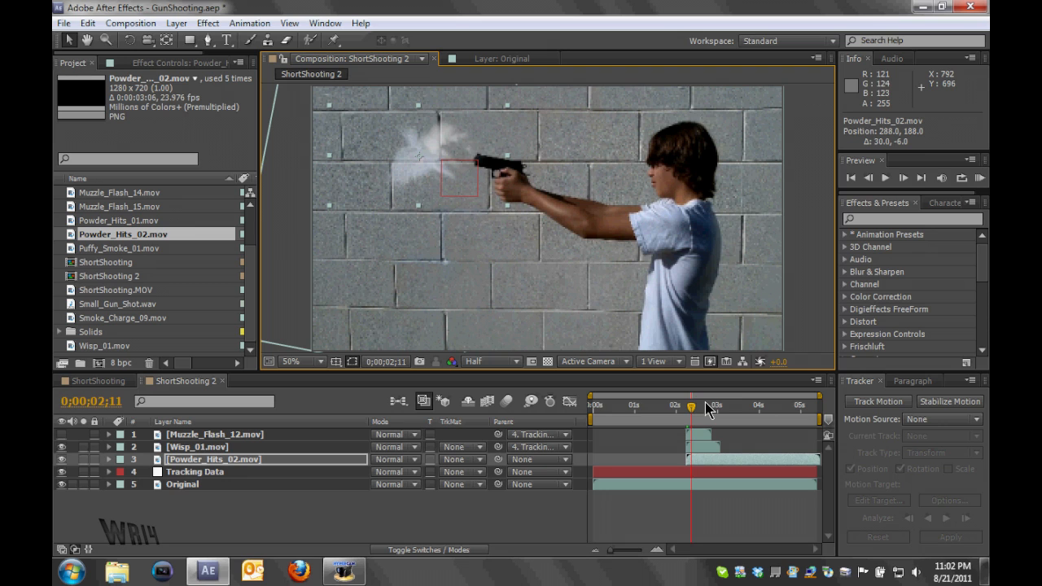
{"action": "left_click_drag", "start_coordinate": [698, 411], "coordinate": [695, 412]}
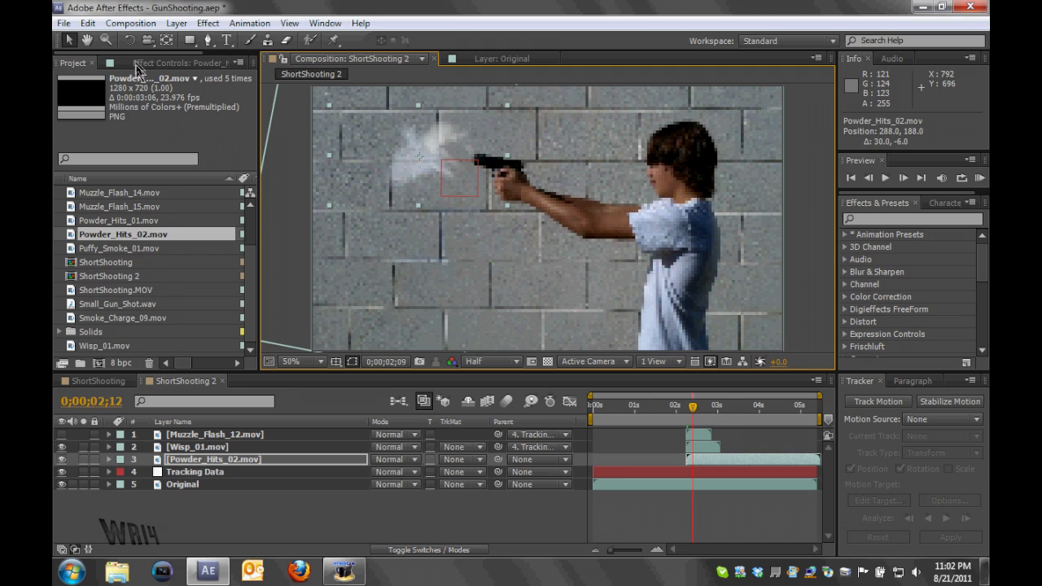
Step: Copy the Tint and Curves effects from Wisp_01.mov to Powder_Hits_02.mov and collapse them
{"action": "left_click", "coordinate": [193, 450]}
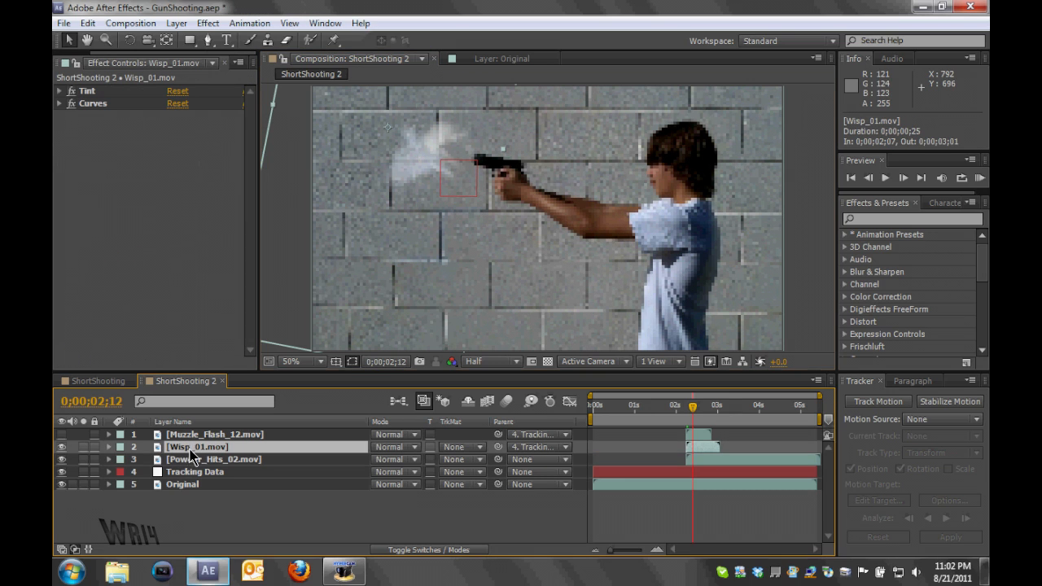
{"action": "left_click", "coordinate": [94, 104]}
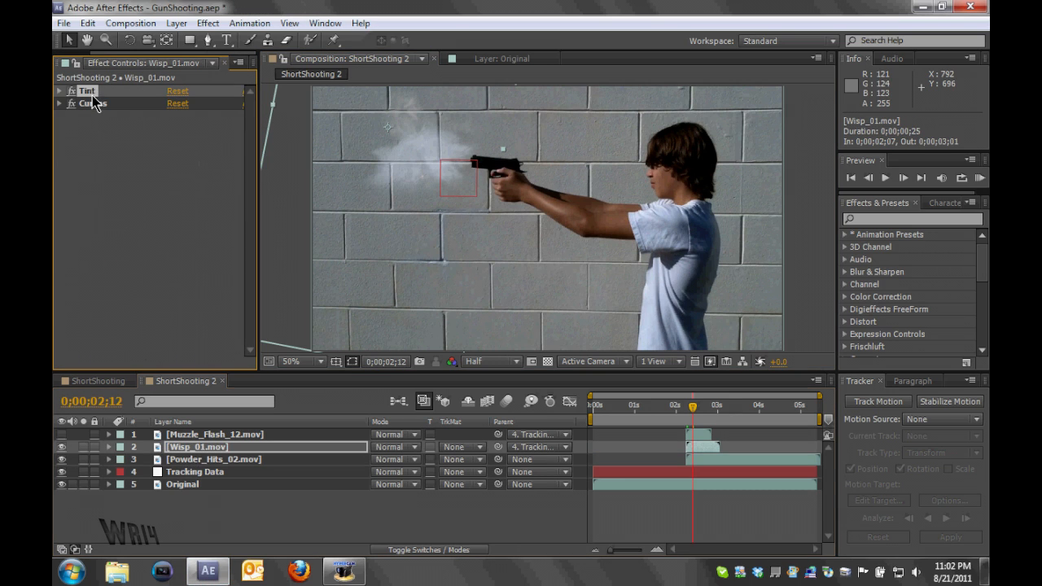
{"action": "left_click", "coordinate": [94, 106]}
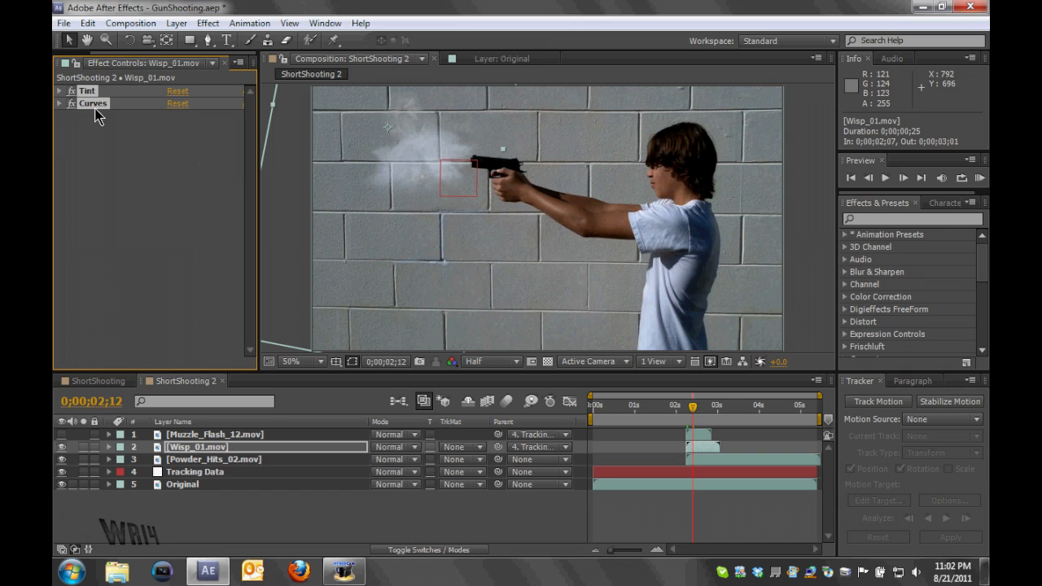
{"action": "left_click", "coordinate": [201, 460]}
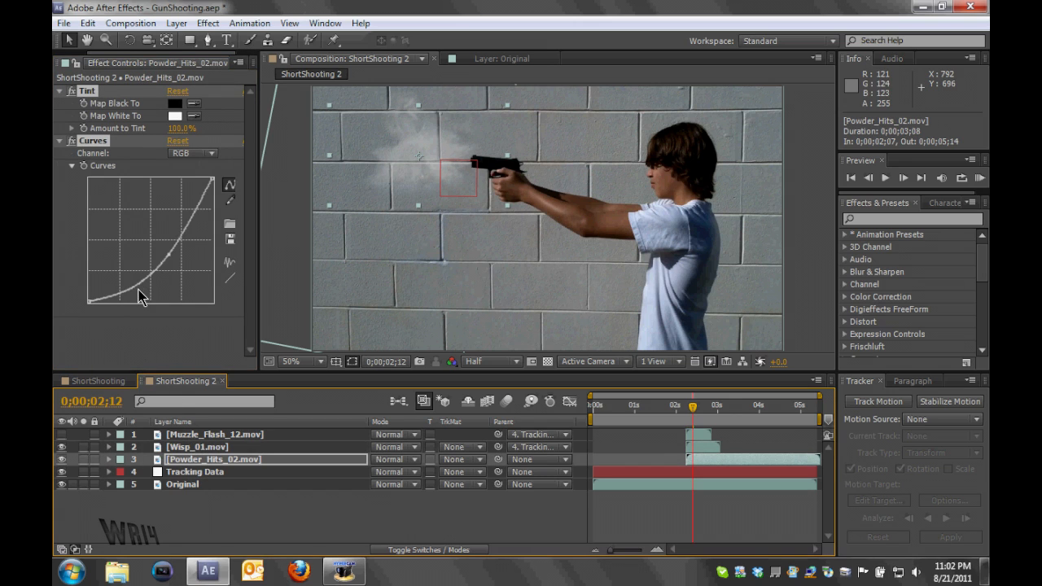
{"action": "left_click", "coordinate": [61, 143], "text": "ctrl"}
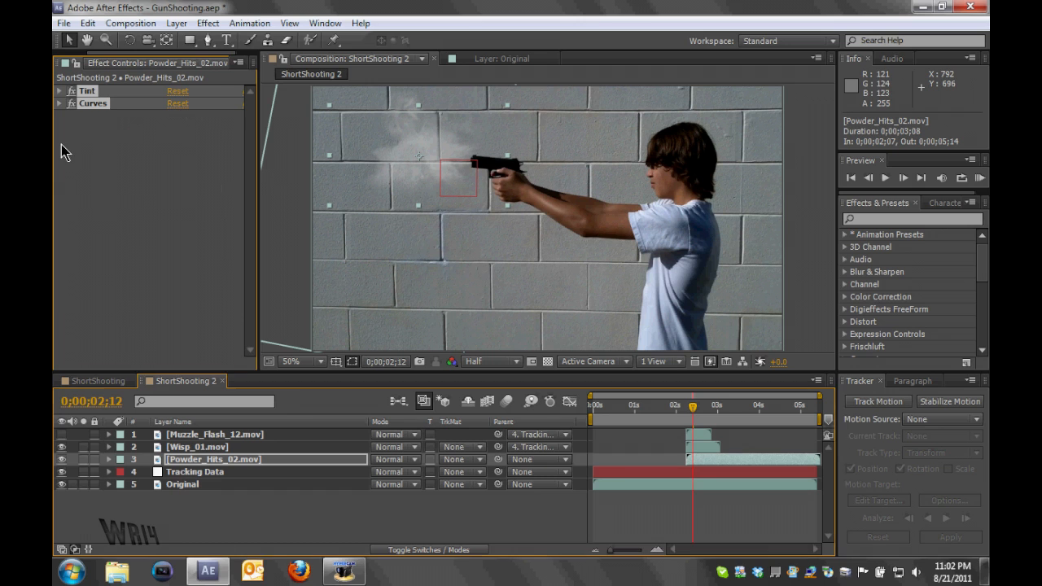
Step: Time-stretch the Powder_Hits_02.mov layer to 30% and parent it to Tracking Data
{"action": "right_click", "coordinate": [254, 462]}
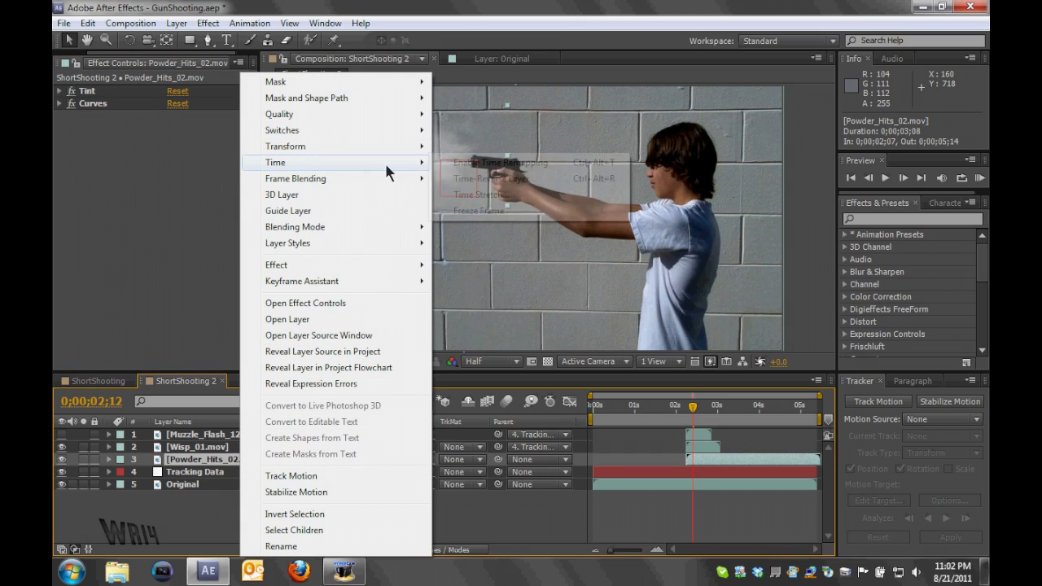
{"action": "mouse_move", "coordinate": [384, 162]}
{"action": "left_click", "coordinate": [489, 194]}
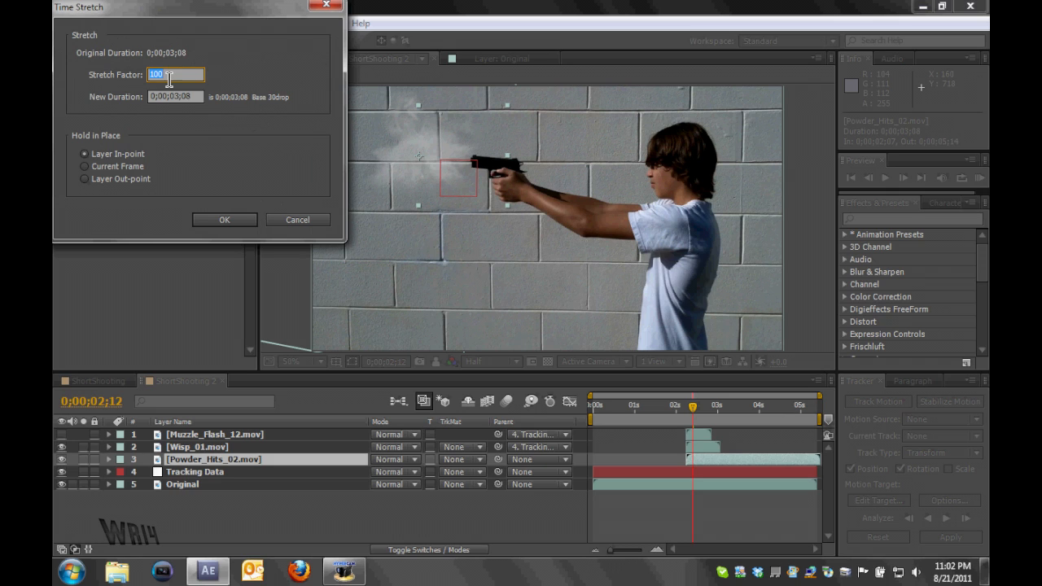
{"action": "left_click", "coordinate": [259, 167]}
{"action": "left_click", "coordinate": [153, 76]}
{"action": "type", "text": "30"}
{"action": "key", "text": "Tab"}
{"action": "left_click", "coordinate": [205, 217]}
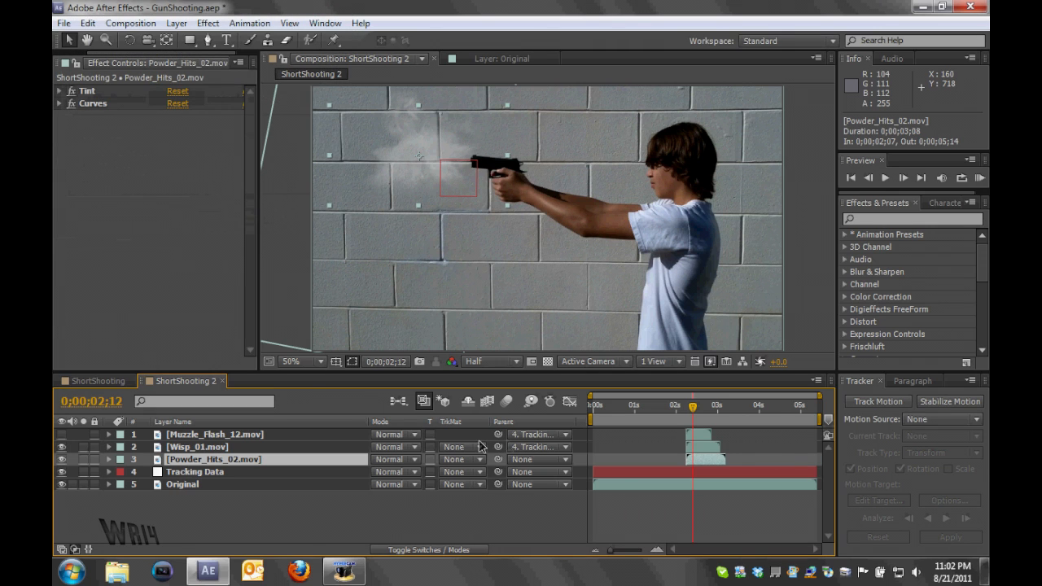
{"action": "left_click_drag", "start_coordinate": [498, 459], "coordinate": [247, 472]}
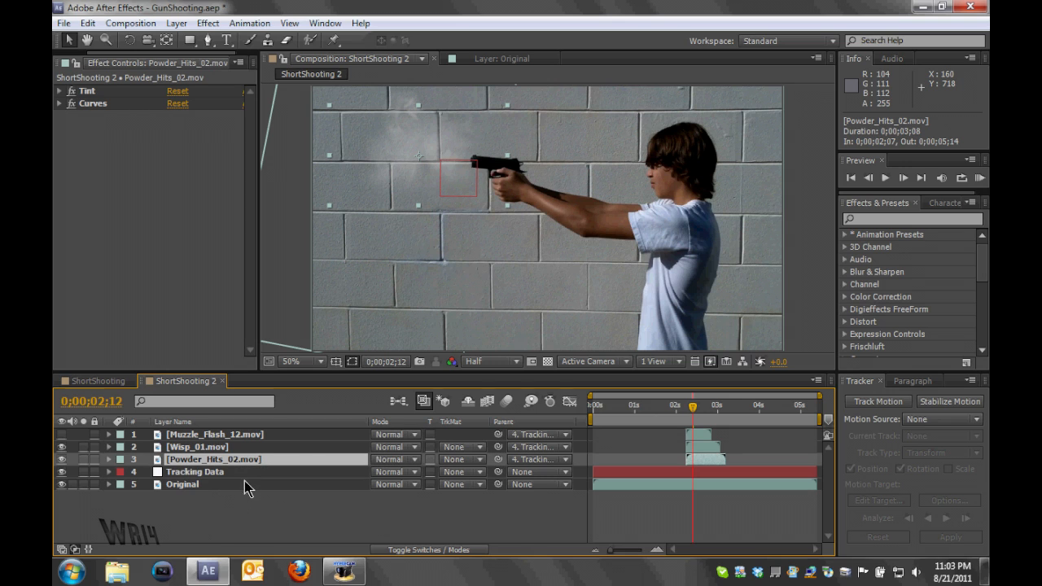
Step: Add Powder_Hits_01.mov directly above the Tracking Data layer and shift it in time to start at 0;00;02;07
{"action": "left_click_drag", "start_coordinate": [96, 53], "coordinate": [54, 55]}
{"action": "left_click", "coordinate": [71, 63]}
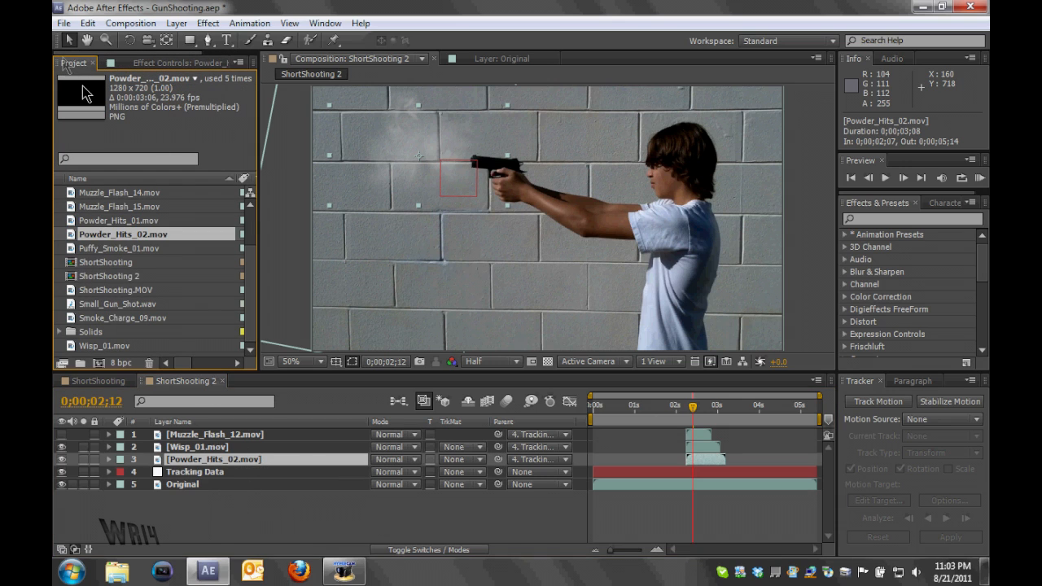
{"action": "left_click", "coordinate": [126, 225]}
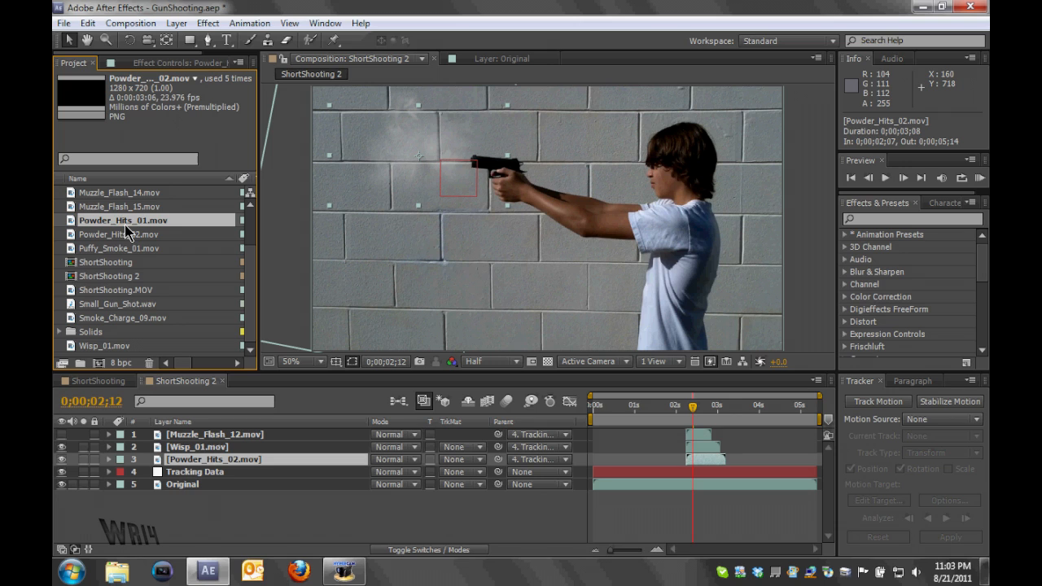
{"action": "left_click_drag", "start_coordinate": [186, 490], "coordinate": [197, 470]}
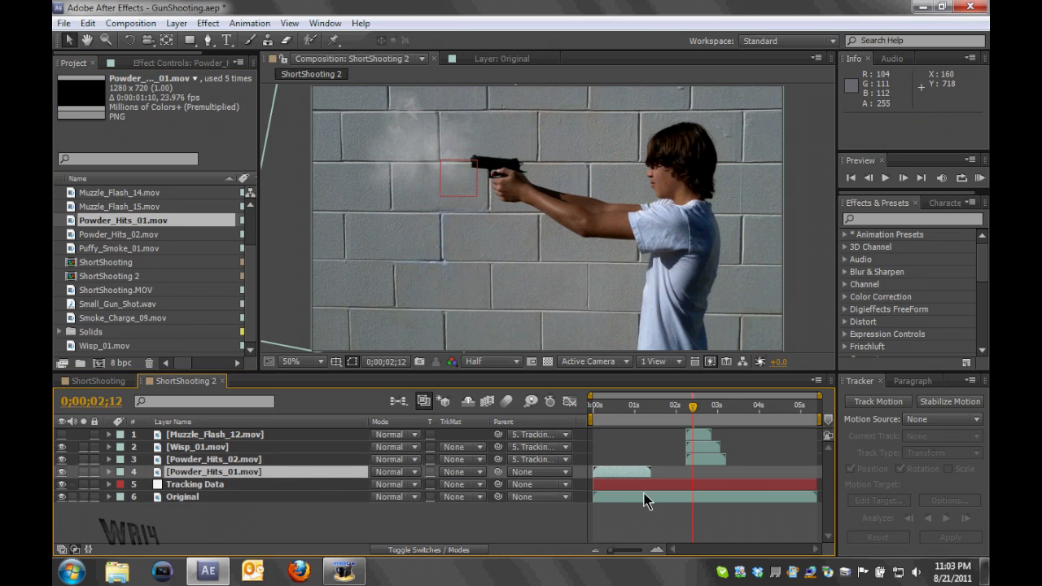
{"action": "left_click_drag", "start_coordinate": [643, 476], "coordinate": [708, 474]}
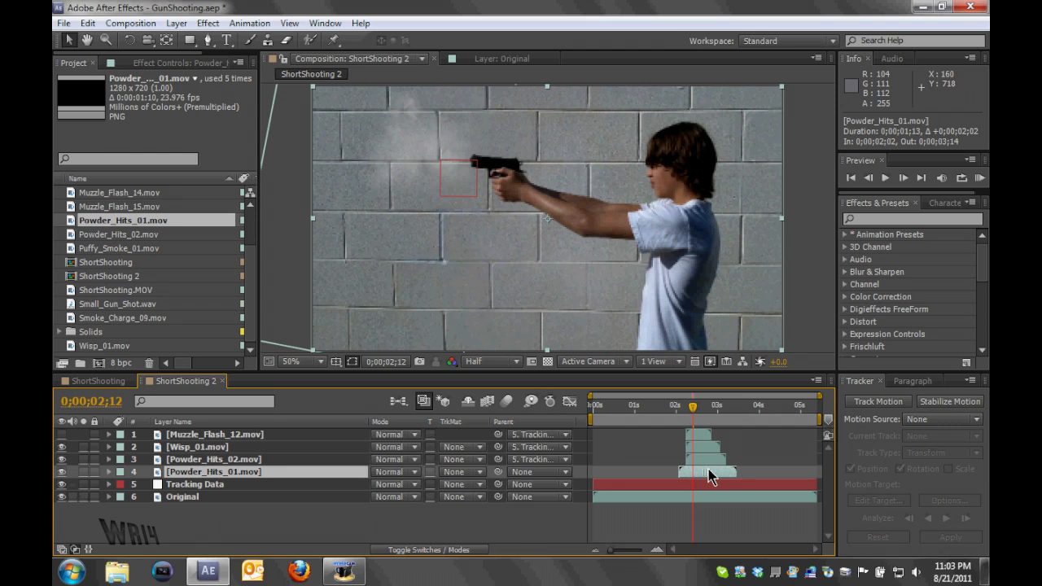
{"action": "left_click_drag", "start_coordinate": [711, 470], "coordinate": [713, 470]}
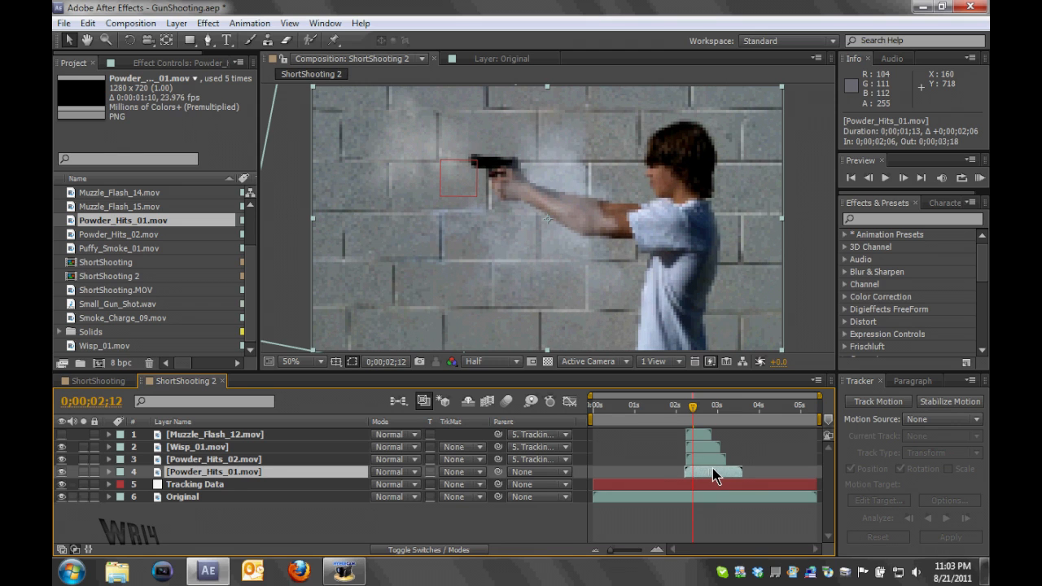
Step: Time-stretch the Powder_Hits_01.mov layer to 45%, holding its in-point in place
{"action": "right_click", "coordinate": [229, 470]}
{"action": "mouse_move", "coordinate": [379, 163]}
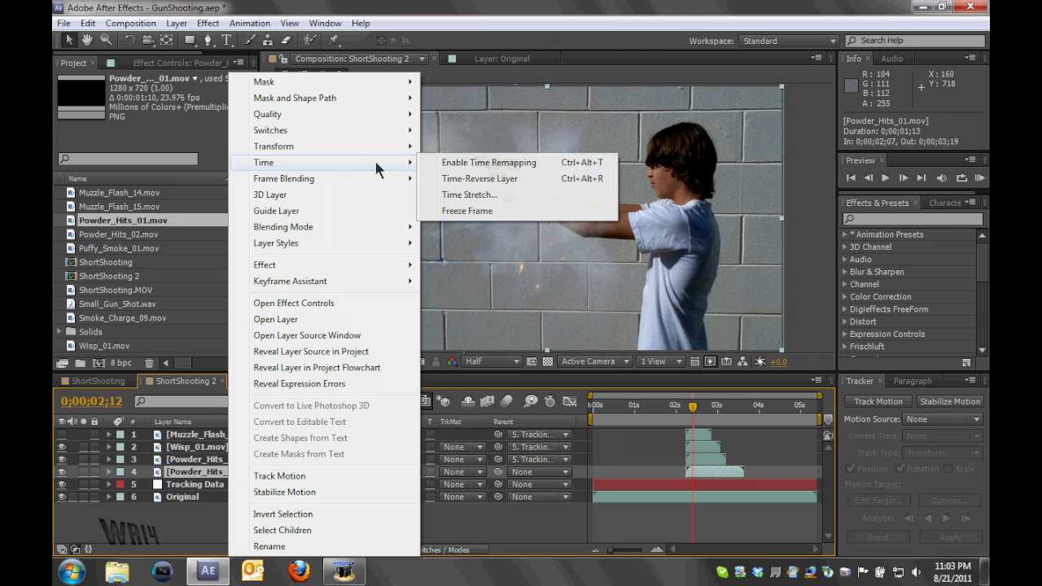
{"action": "left_click", "coordinate": [462, 195]}
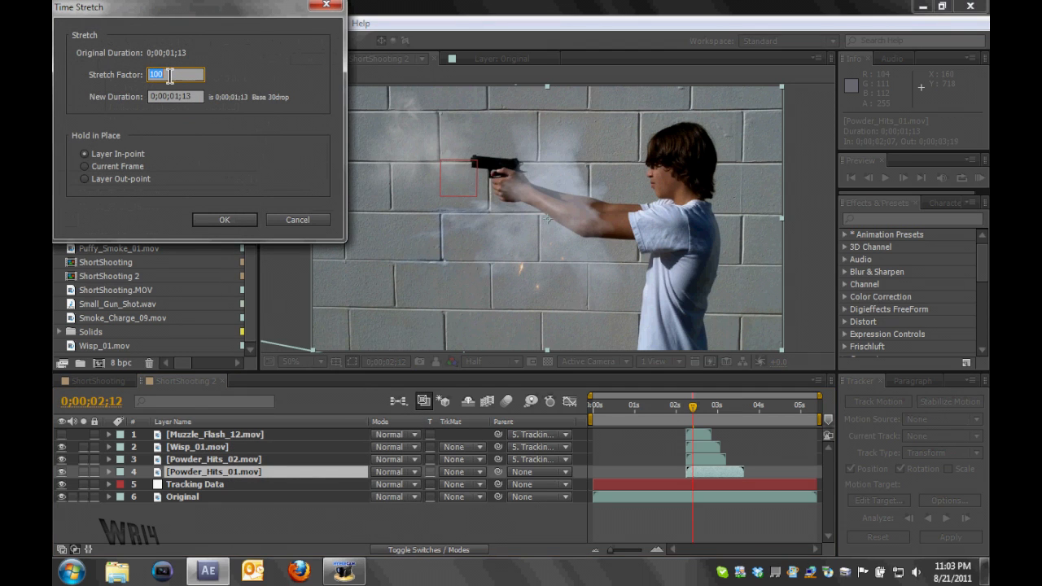
{"action": "key", "text": "Return"}
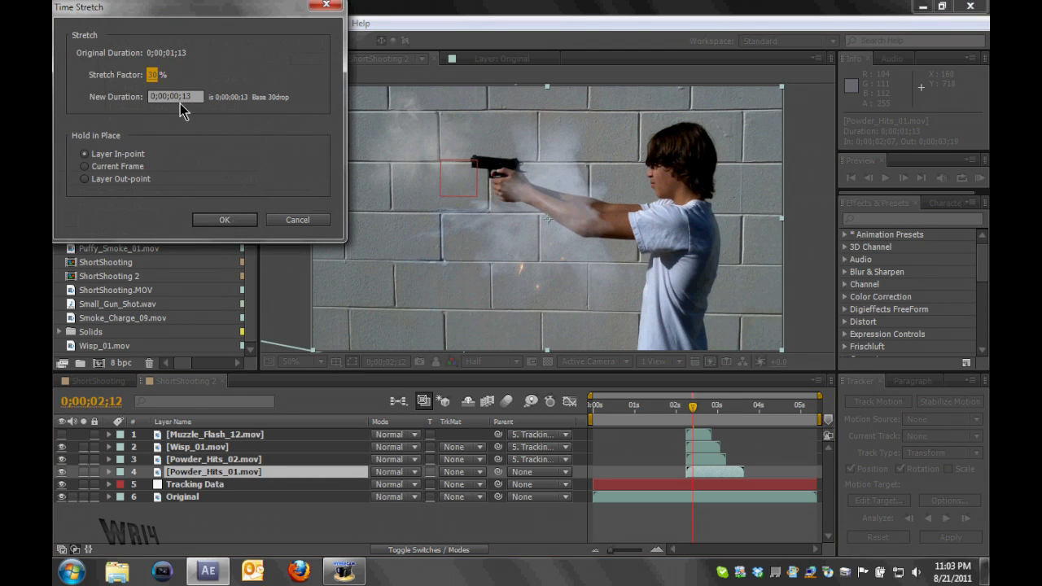
{"action": "left_click", "coordinate": [154, 75]}
{"action": "type", "text": "45"}
{"action": "key", "text": "Return"}
{"action": "left_click", "coordinate": [228, 220]}
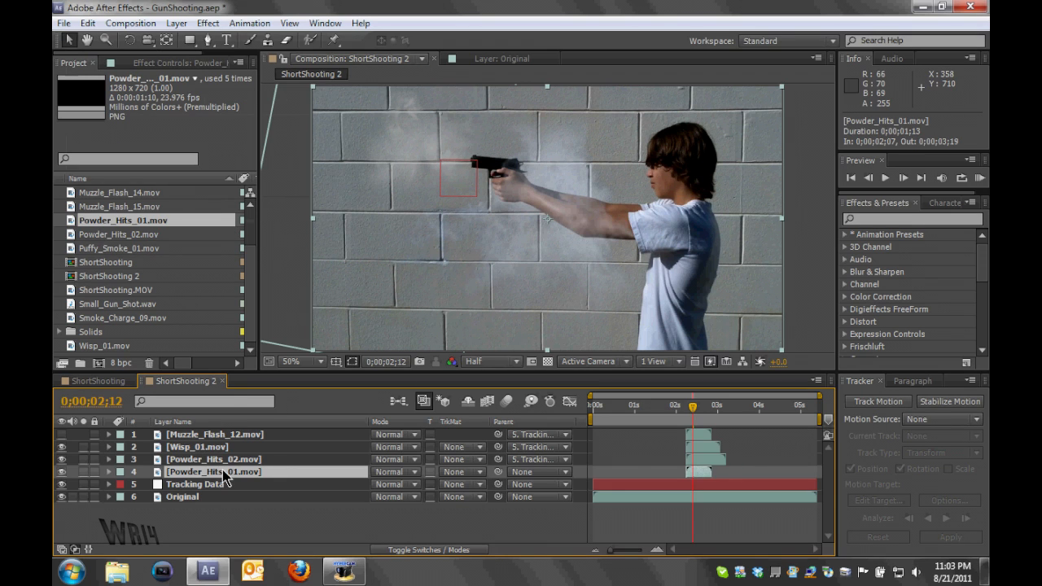
Step: Scale the Powder_Hits_01.mov layer to 45%, rotate it 180° and collapse its properties
{"action": "key", "text": "s"}
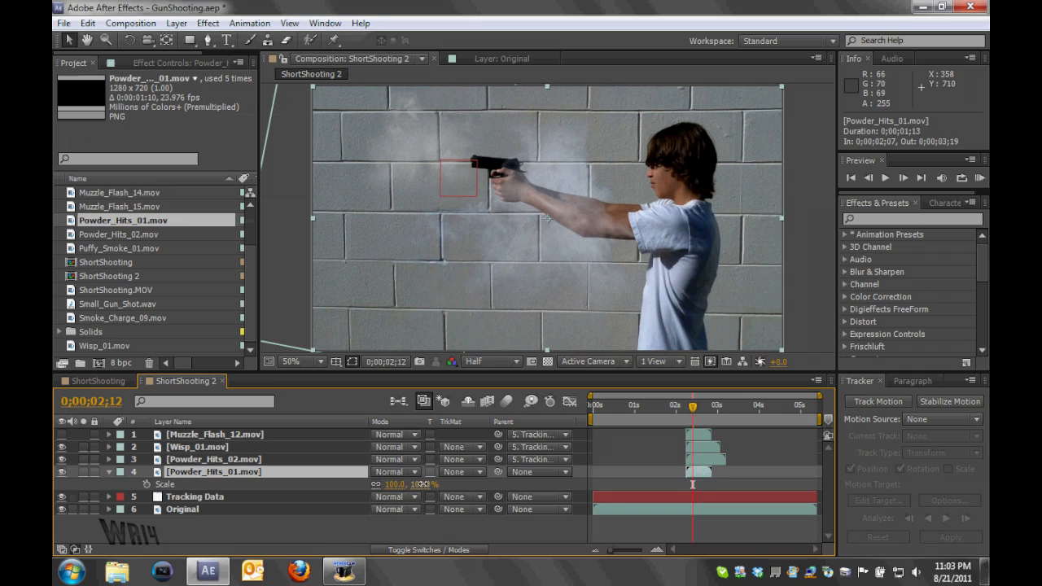
{"action": "left_click_drag", "start_coordinate": [422, 485], "coordinate": [383, 485]}
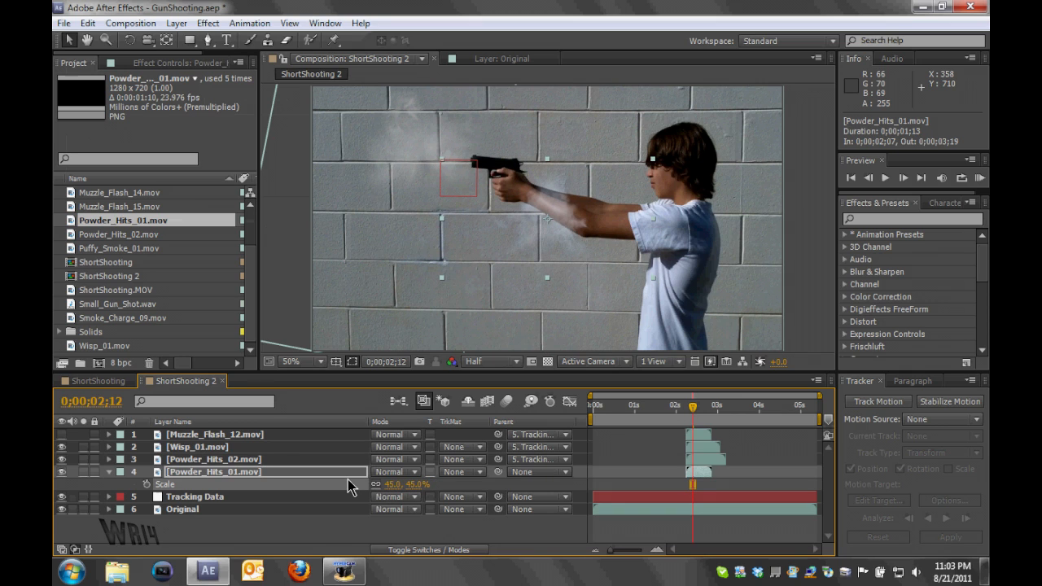
{"action": "left_click", "coordinate": [189, 469]}
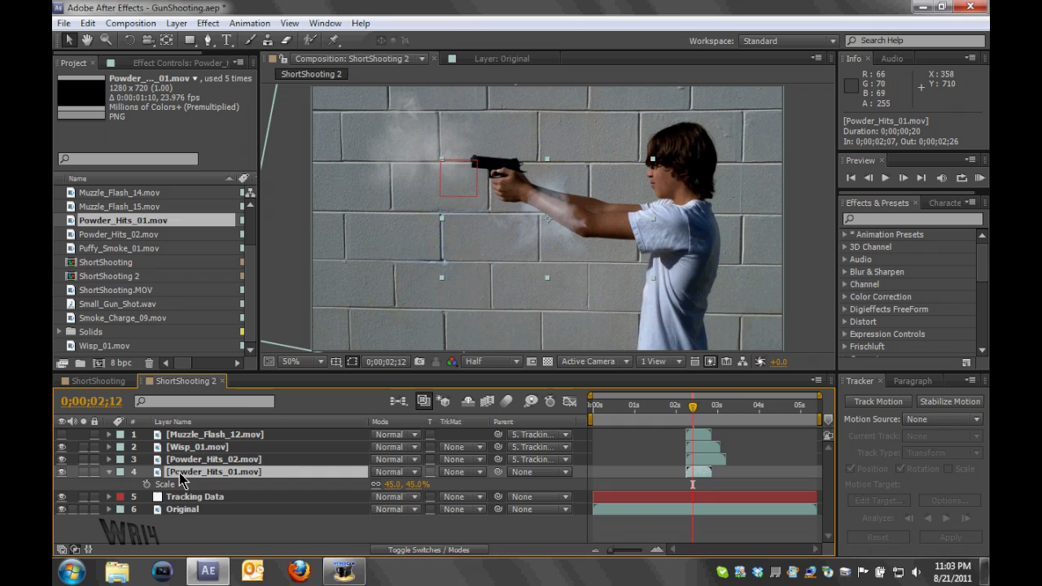
{"action": "key", "text": "w"}
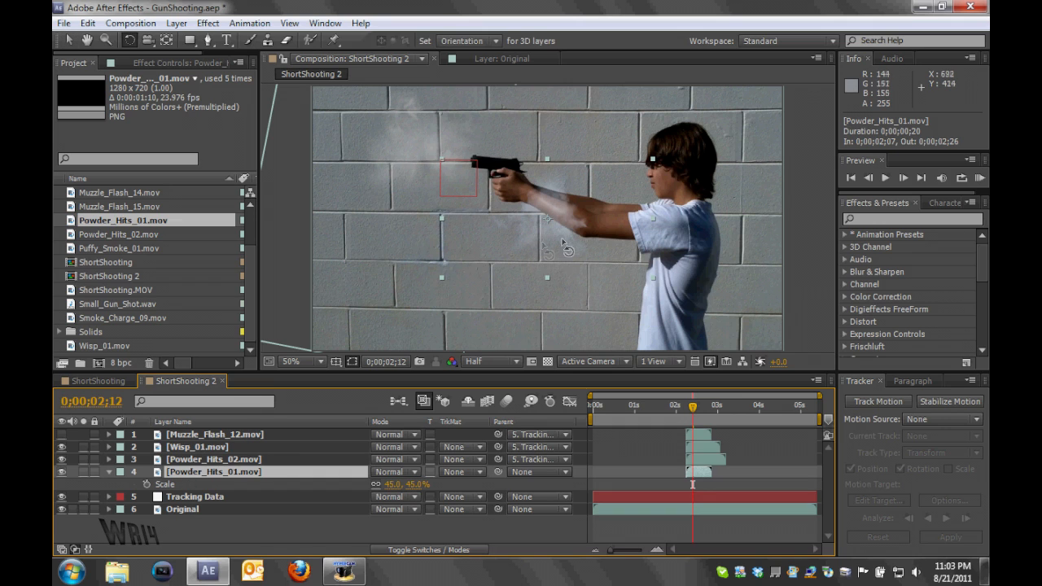
{"action": "left_click_drag", "start_coordinate": [595, 241], "coordinate": [476, 232]}
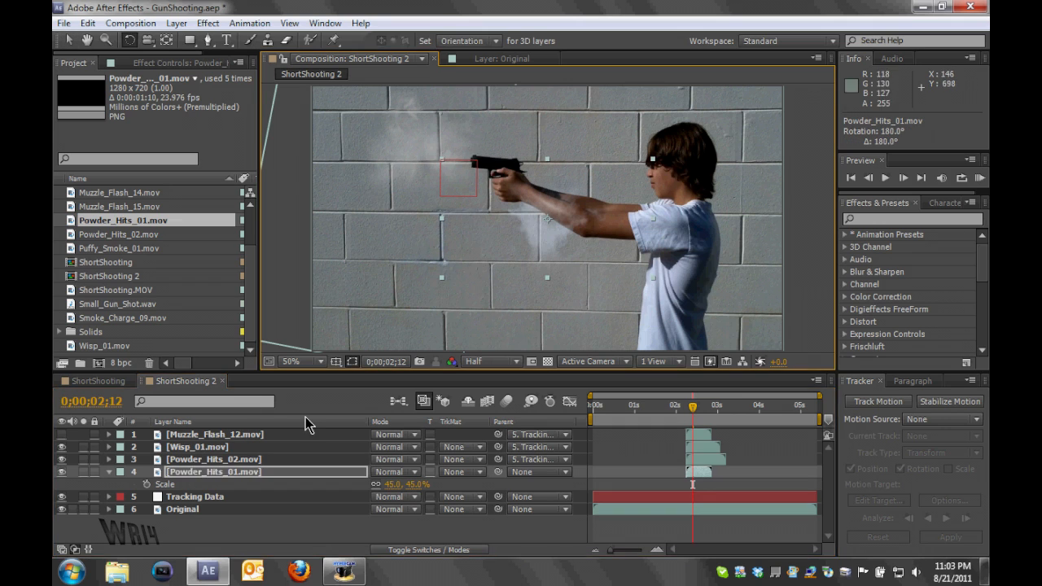
{"action": "left_click", "coordinate": [109, 472]}
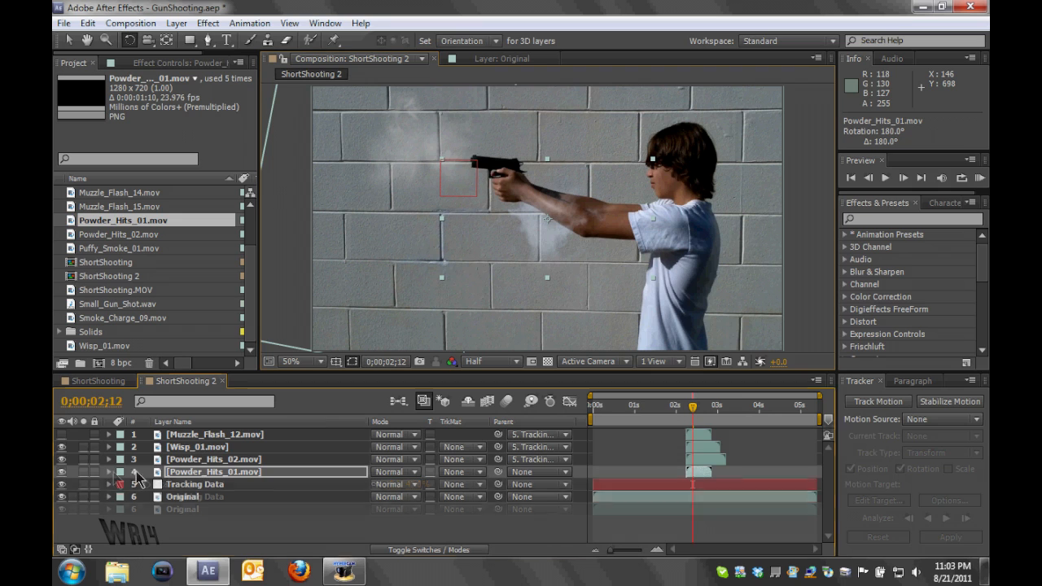
Step: Move the Powder_Hits_01.mov layer in front of the gun's muzzle, to position 274, 196, and keep it selected
{"action": "left_click", "coordinate": [201, 472]}
{"action": "key", "text": "v"}
{"action": "left_click_drag", "start_coordinate": [551, 233], "coordinate": [418, 166]}
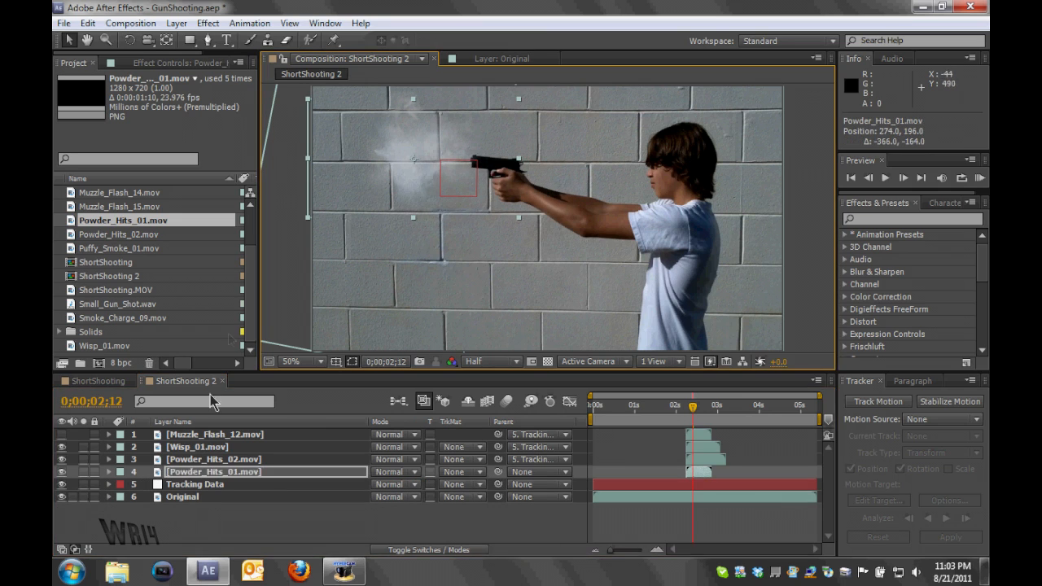
{"action": "left_click", "coordinate": [188, 471]}
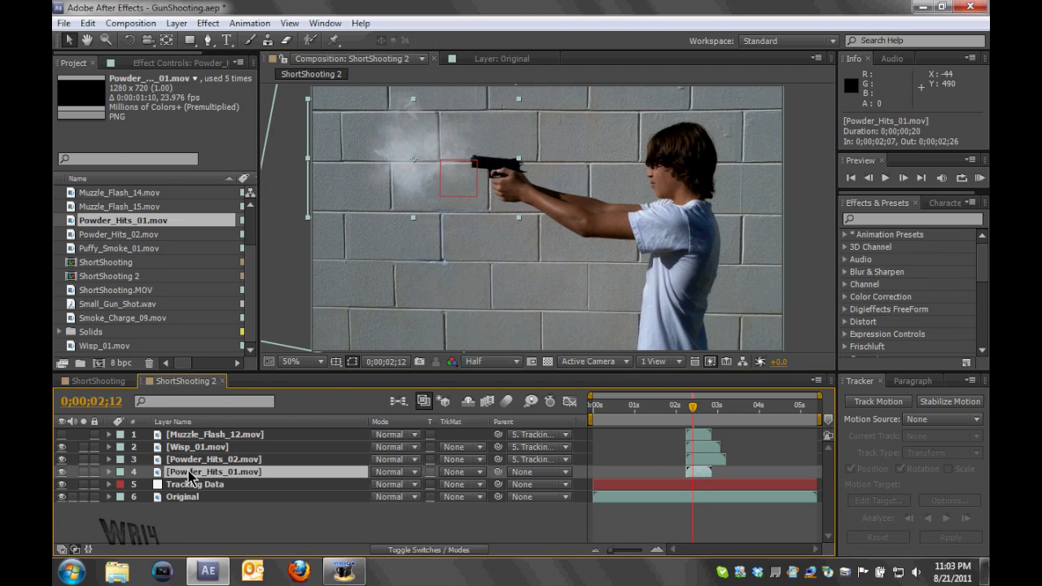
Step: Review the Tint and Curves effects applied to the Powder_Hits_01.mov layer and collapse their settings
{"action": "left_click", "coordinate": [175, 62]}
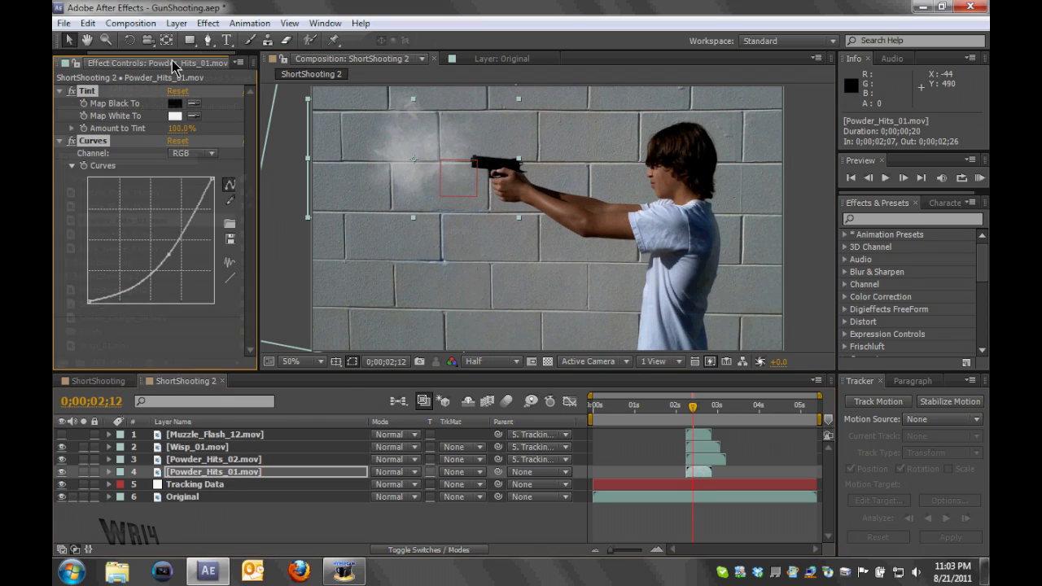
{"action": "left_click", "coordinate": [60, 92]}
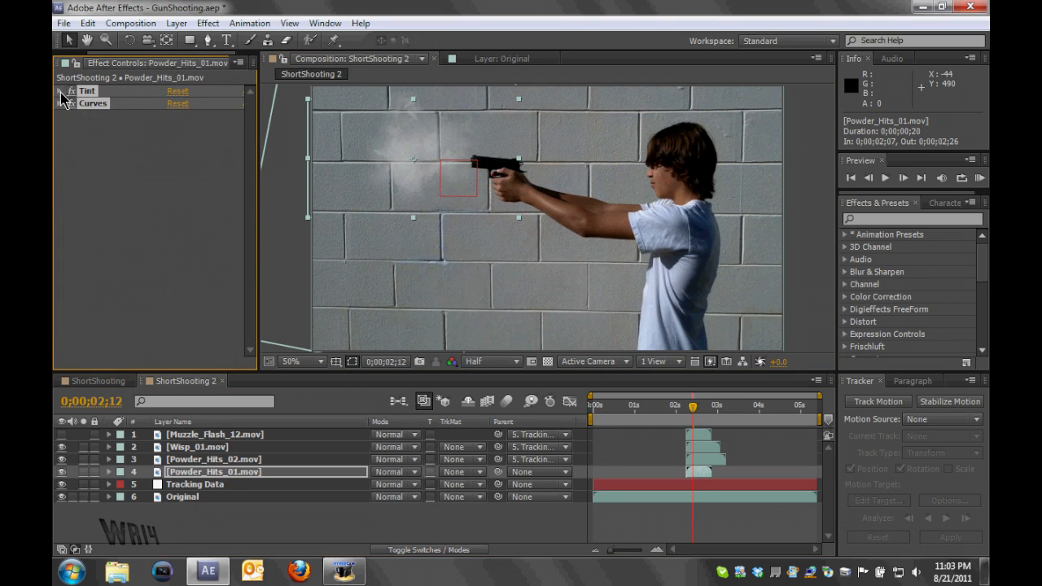
{"action": "left_click", "coordinate": [92, 147]}
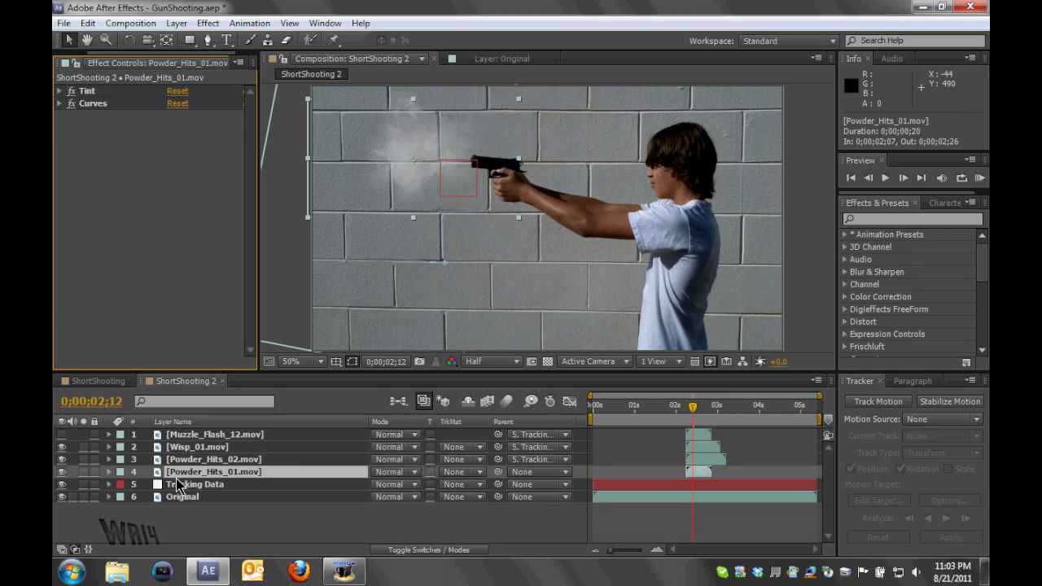
Step: Add 8mm_01.mov to the composition as the topmost layer and shift it in time to start at 0;00;02;06
{"action": "left_click", "coordinate": [130, 63]}
{"action": "left_click", "coordinate": [92, 53]}
{"action": "left_click_drag", "start_coordinate": [93, 52], "coordinate": [71, 58]}
{"action": "left_click", "coordinate": [70, 62]}
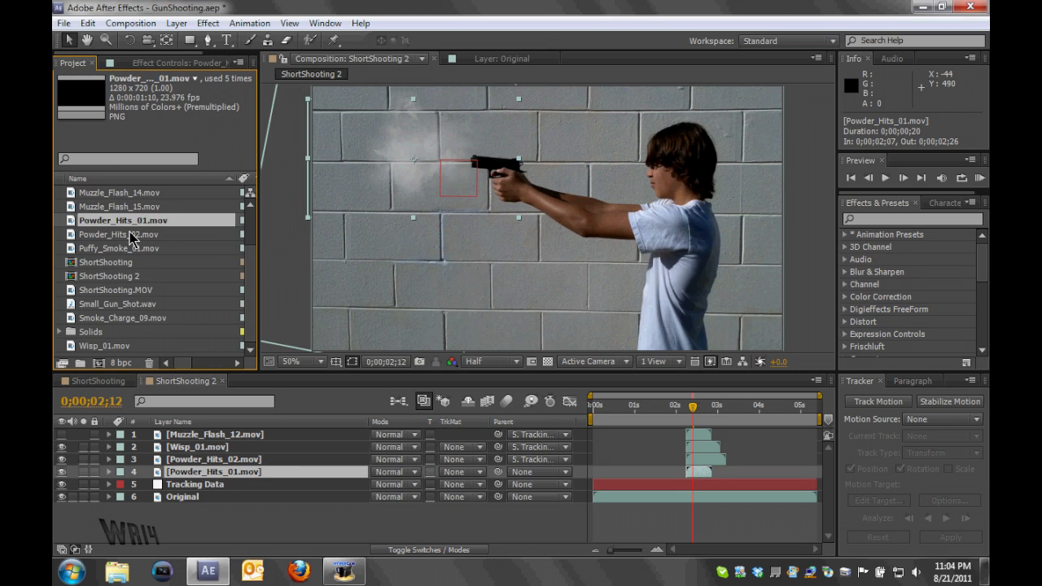
{"action": "scroll", "coordinate": [130, 237], "scroll_direction": "up", "scroll_amount": 2}
{"action": "left_click_drag", "start_coordinate": [119, 195], "coordinate": [216, 452]}
{"action": "left_click_drag", "start_coordinate": [636, 441], "coordinate": [723, 432]}
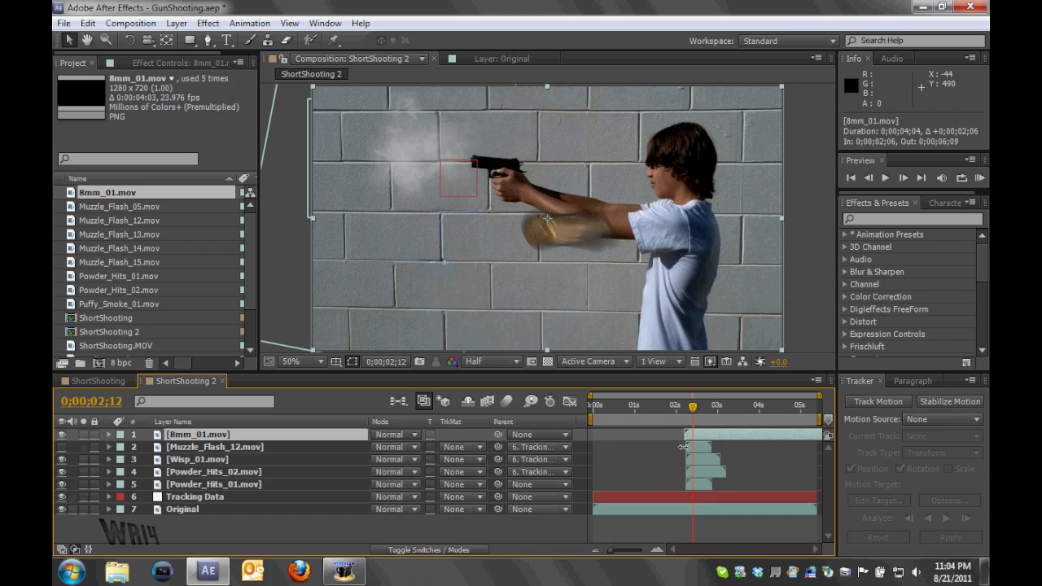
Step: Move the 8mm_01.mov shell casing over the gun and scale the layer to 6%
{"action": "left_click_drag", "start_coordinate": [576, 262], "coordinate": [516, 210]}
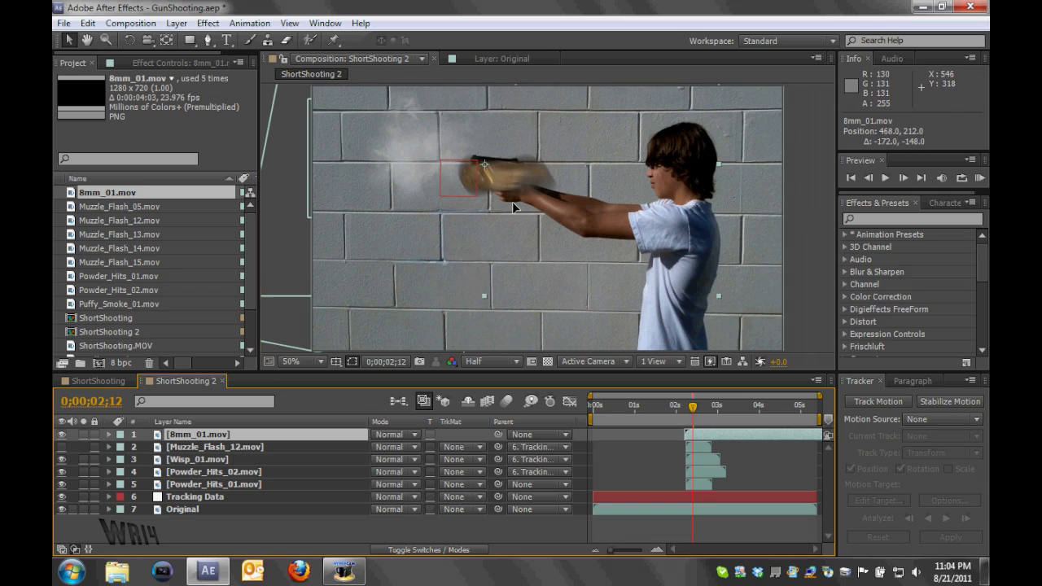
{"action": "key", "text": "s"}
{"action": "left_click_drag", "start_coordinate": [397, 447], "coordinate": [376, 448]}
{"action": "left_click", "coordinate": [393, 448]}
{"action": "type", "text": "6"}
{"action": "key", "text": "Return"}
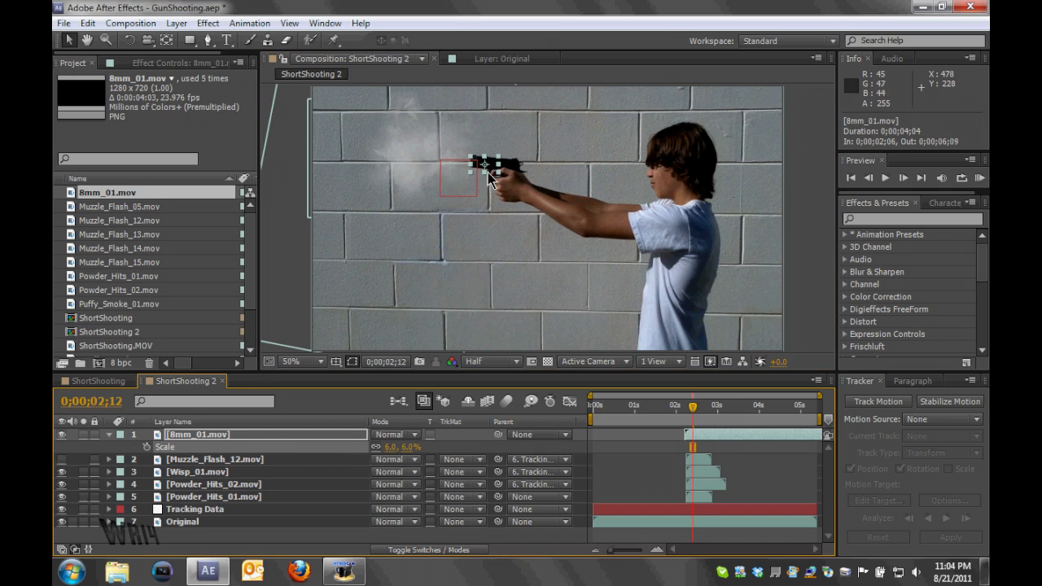
Step: Move the 8mm_01.mov layer onto the rear half of the gun's slide, to position 513, 203
{"action": "key", "text": "period"}
{"action": "left_click_drag", "start_coordinate": [432, 126], "coordinate": [463, 115]}
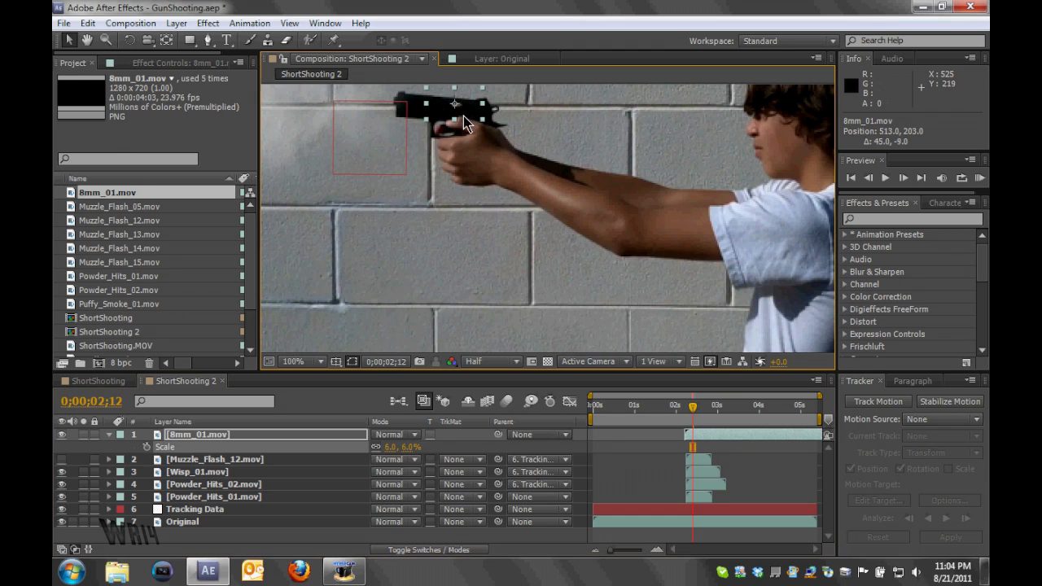
{"action": "key", "text": "comma"}
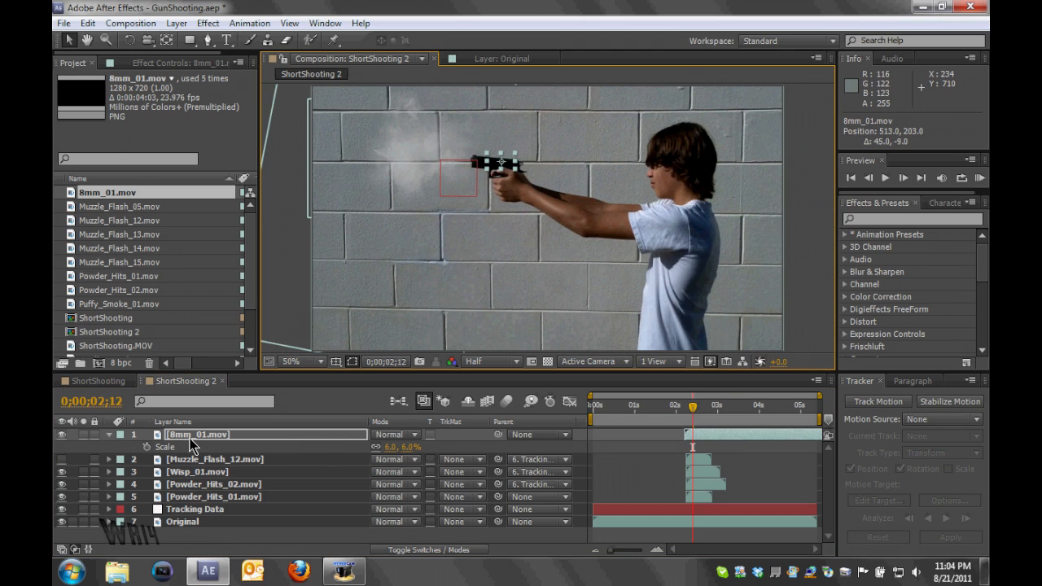
Step: Animate the 8mm_01.mov layer's Position from 513, 203 at 0;00;02;12 to 1345, 669 outside the frame at 0;00;02;25
{"action": "key", "text": "p"}
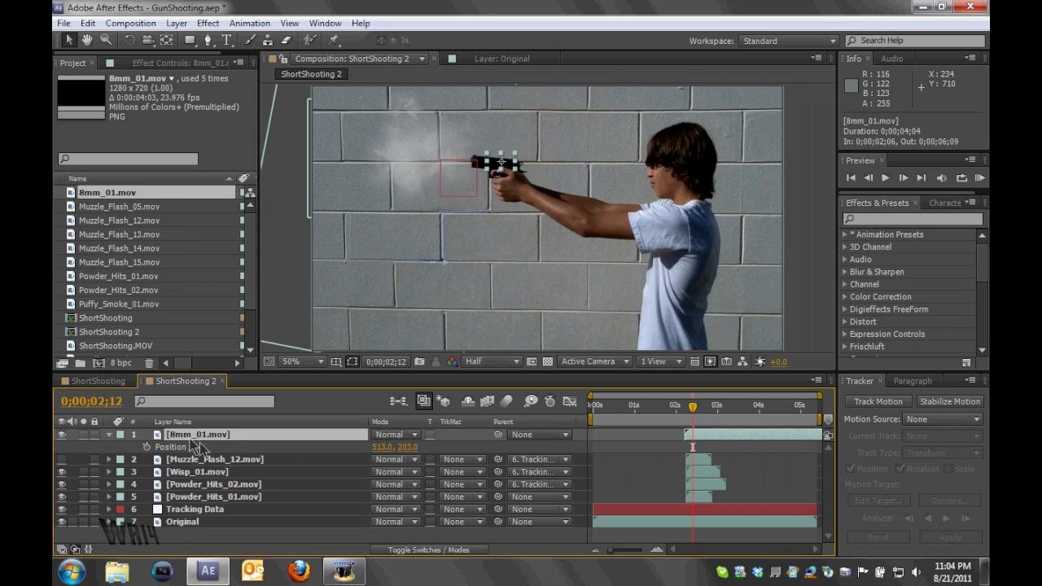
{"action": "left_click", "coordinate": [147, 446]}
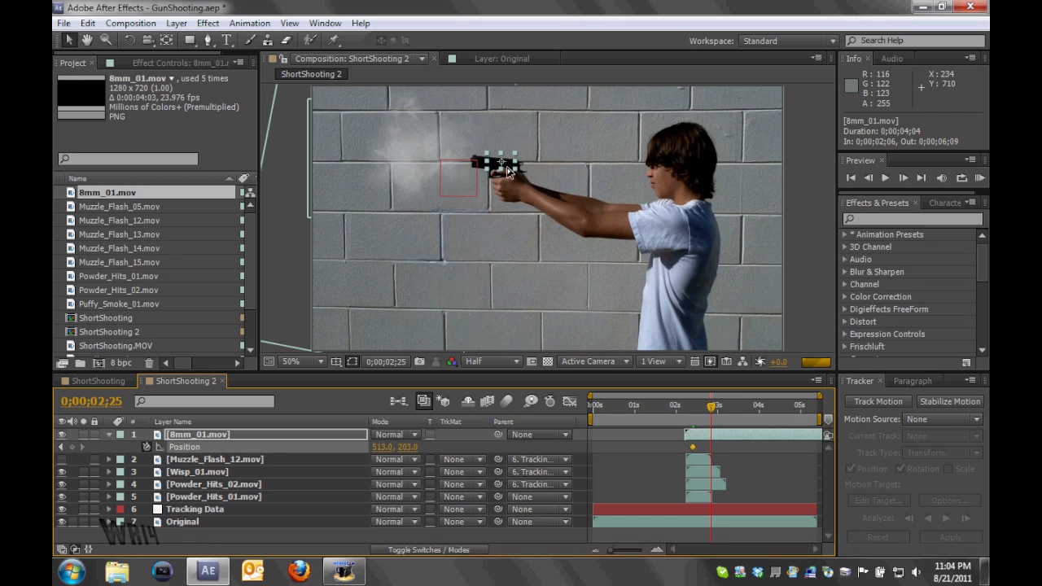
{"action": "left_click_drag", "start_coordinate": [508, 169], "coordinate": [815, 361]}
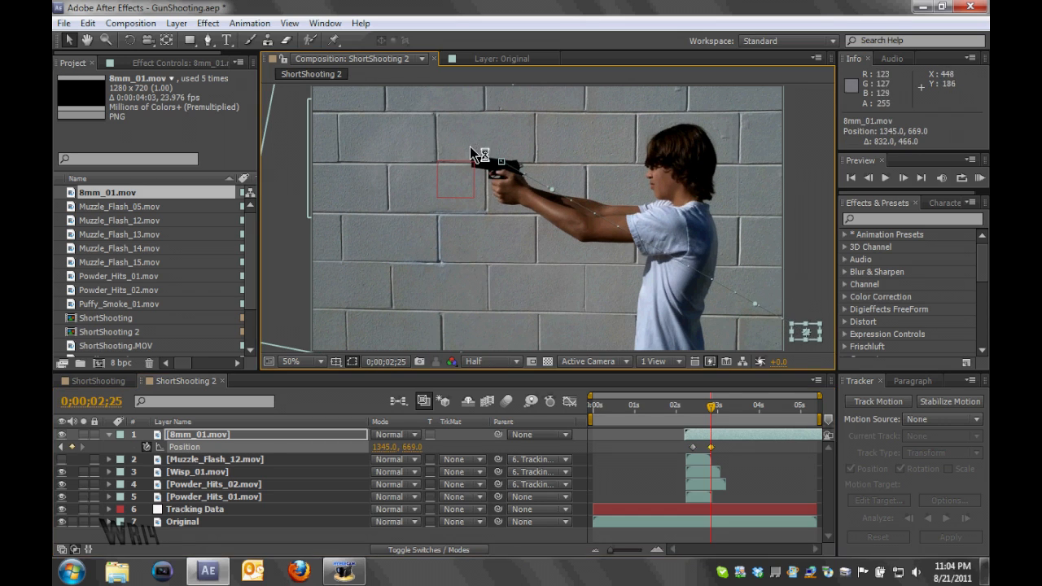
Step: Bend the shell casing's motion path into an arc rising from the gun and falling behind the shooter, and dismiss the Windows activation notice
{"action": "left_click_drag", "start_coordinate": [553, 190], "coordinate": [720, 94]}
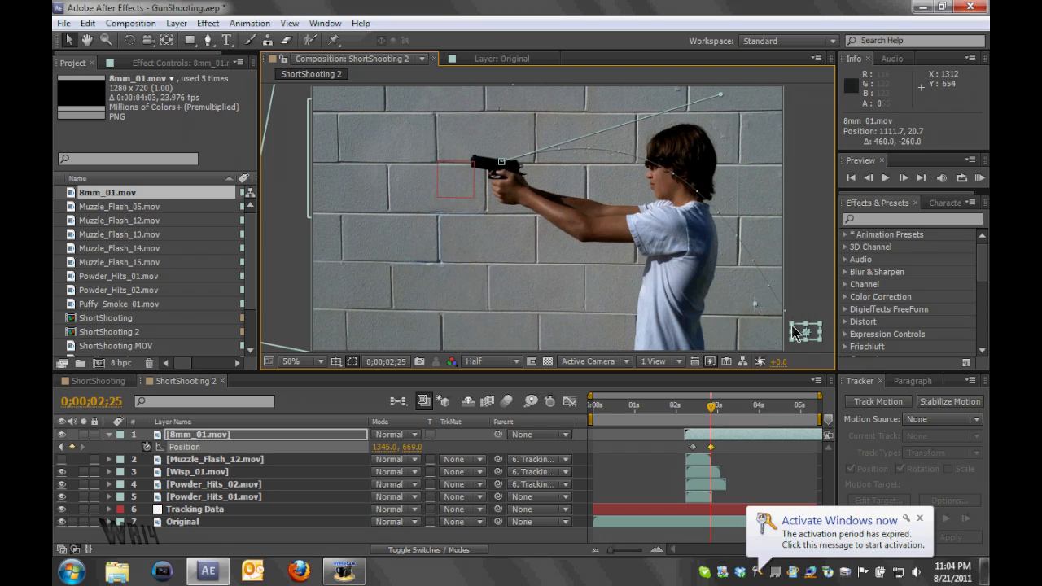
{"action": "left_click", "coordinate": [919, 518]}
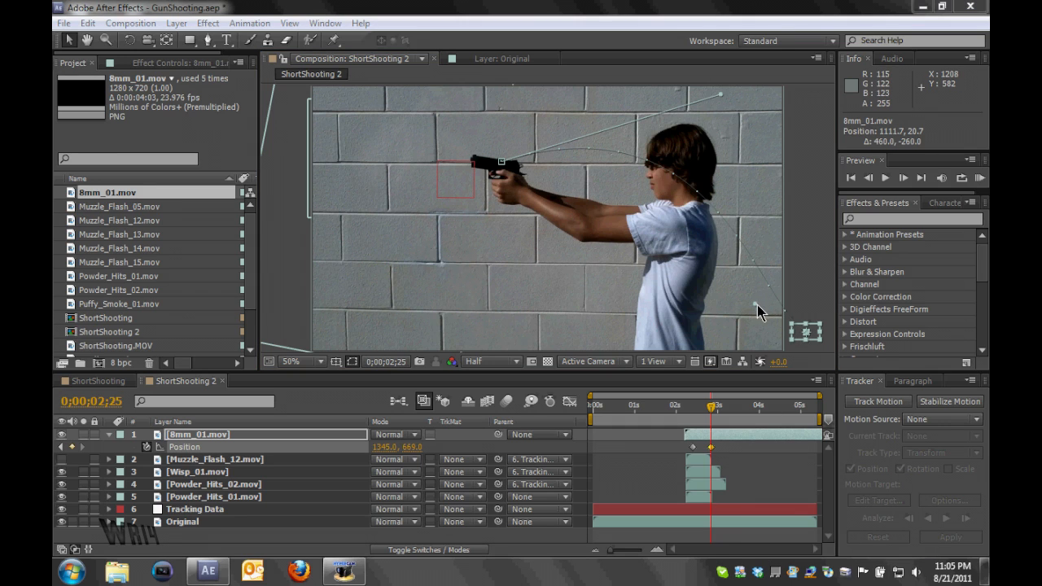
{"action": "left_click_drag", "start_coordinate": [757, 306], "coordinate": [780, 276]}
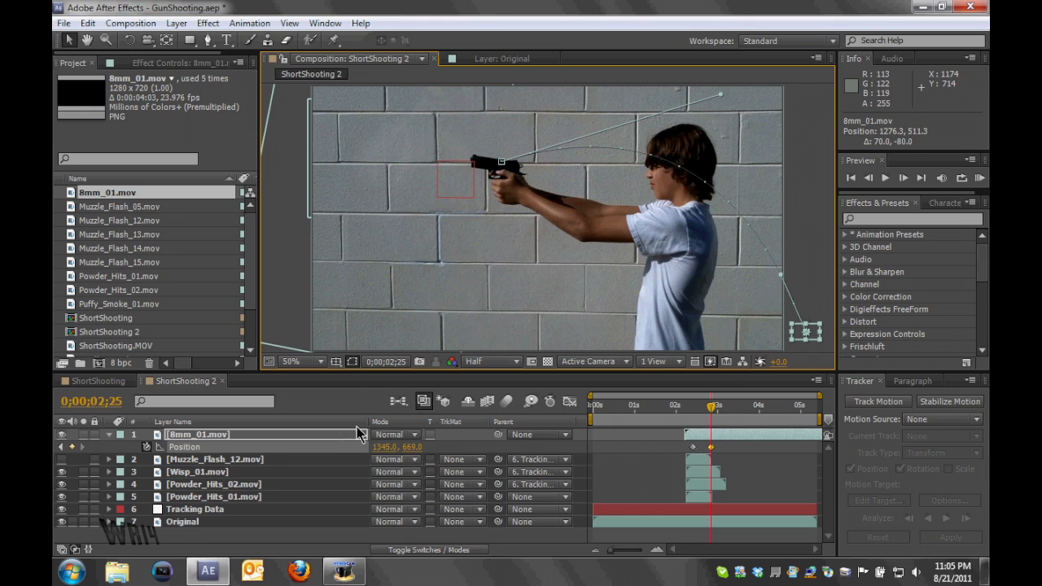
Step: Enable motion blur for the 8mm_01.mov layer and the composition, and make the Muzzle_Flash_12.mov layer visible
{"action": "left_click", "coordinate": [109, 435]}
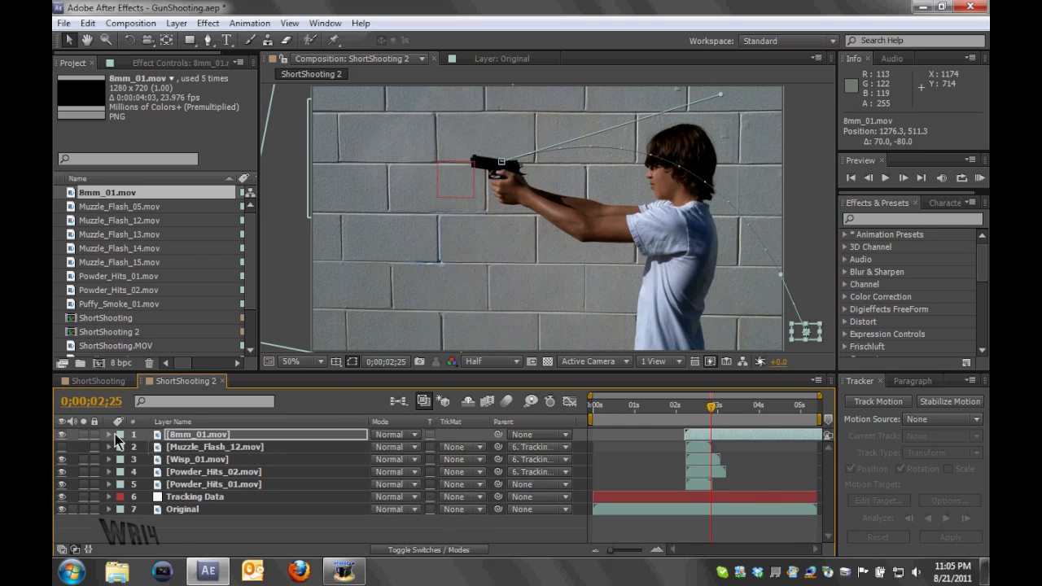
{"action": "left_click", "coordinate": [192, 439]}
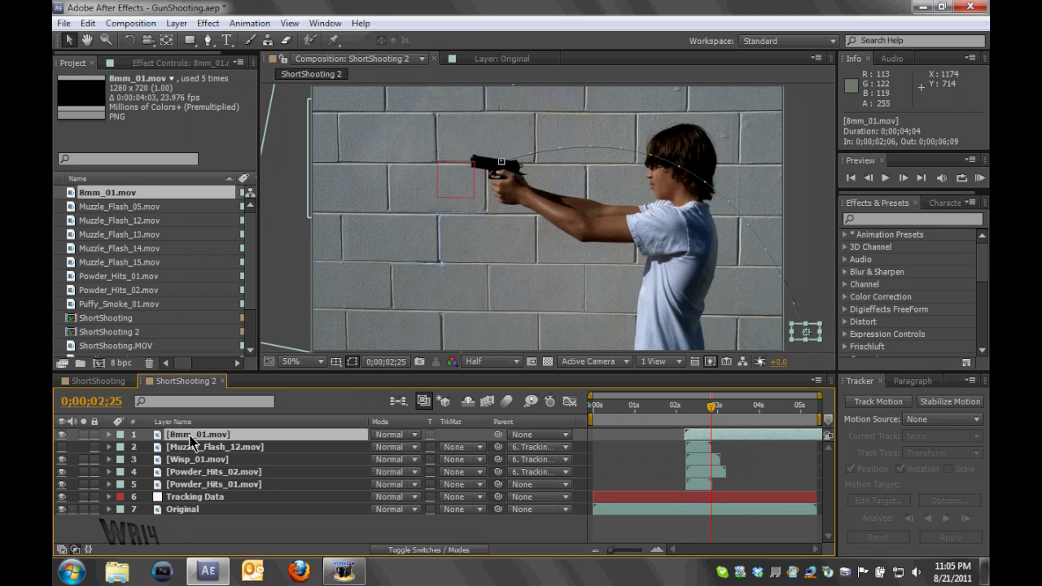
{"action": "left_click", "coordinate": [446, 550]}
{"action": "left_click", "coordinate": [430, 435]}
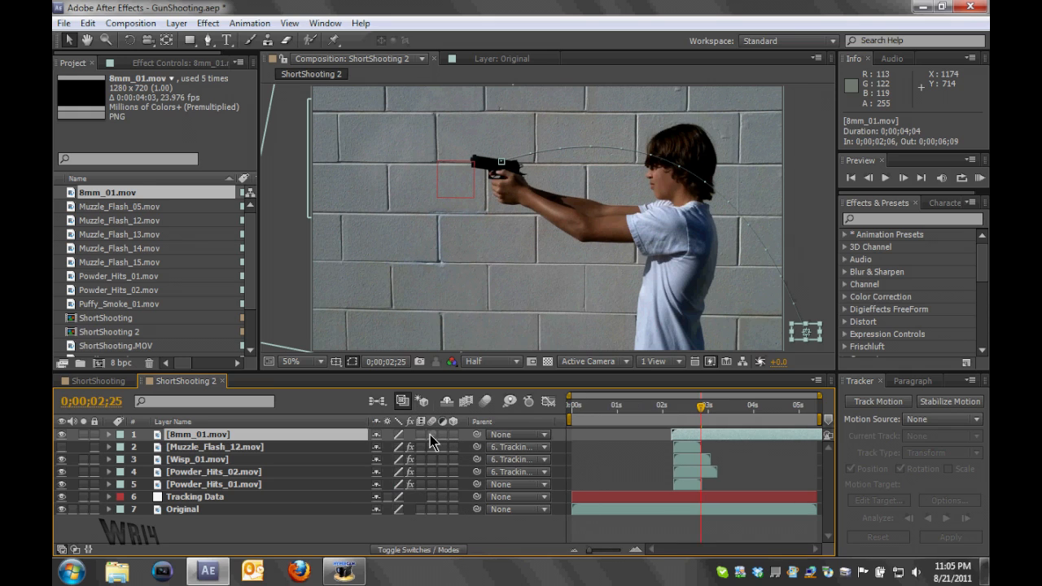
{"action": "left_click", "coordinate": [487, 403]}
{"action": "left_click", "coordinate": [61, 446]}
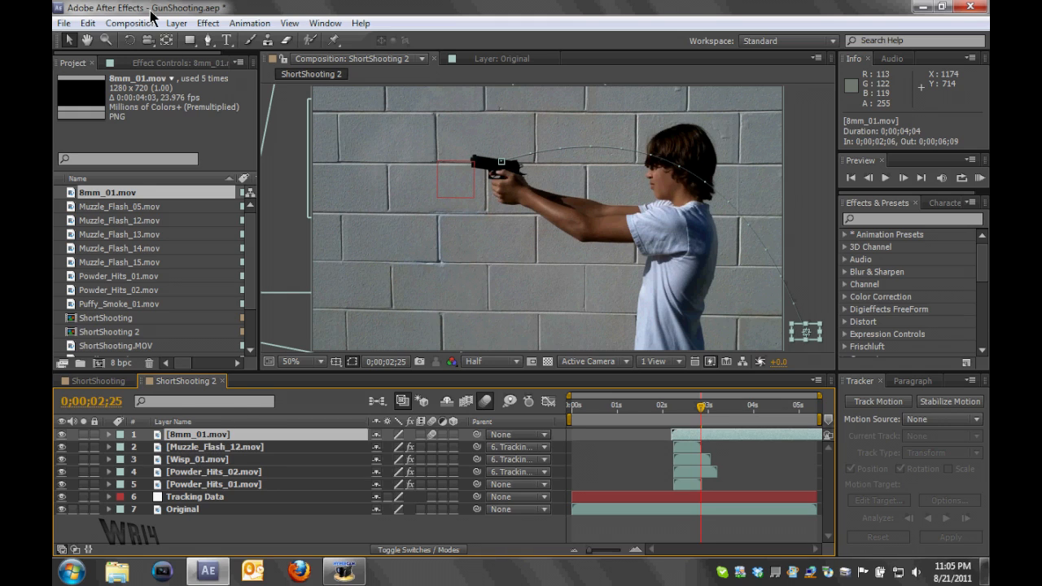
Step: Try an S-shaped Curves correction on a new top adjustment layer, check it at 0;00;02;07, and remove the Curves effect
{"action": "left_click", "coordinate": [177, 23]}
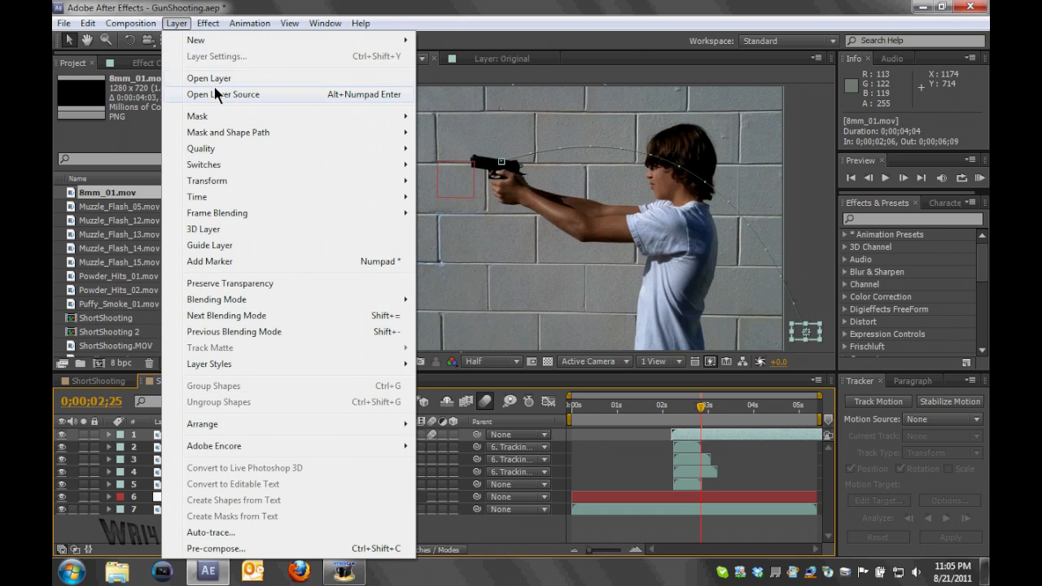
{"action": "mouse_move", "coordinate": [366, 43]}
{"action": "left_click", "coordinate": [454, 137]}
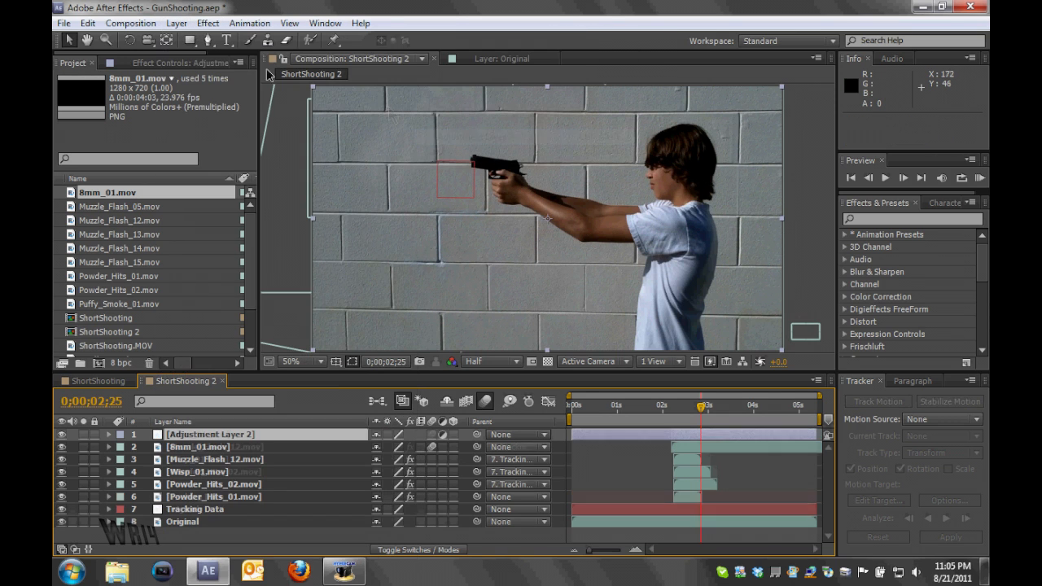
{"action": "left_click", "coordinate": [163, 62]}
{"action": "left_click", "coordinate": [206, 23]}
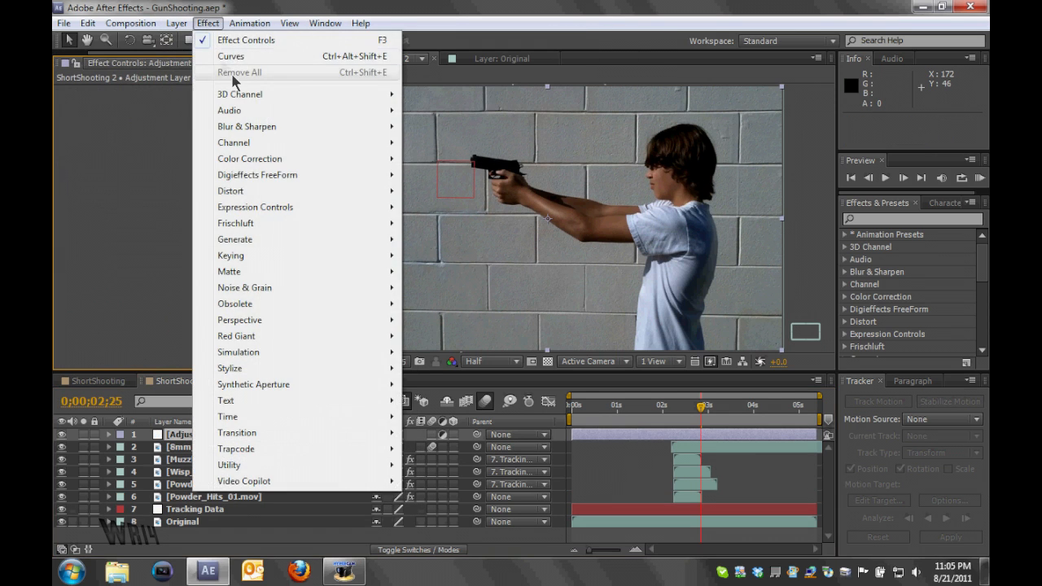
{"action": "left_click", "coordinate": [232, 56]}
{"action": "left_click_drag", "start_coordinate": [180, 160], "coordinate": [177, 155]}
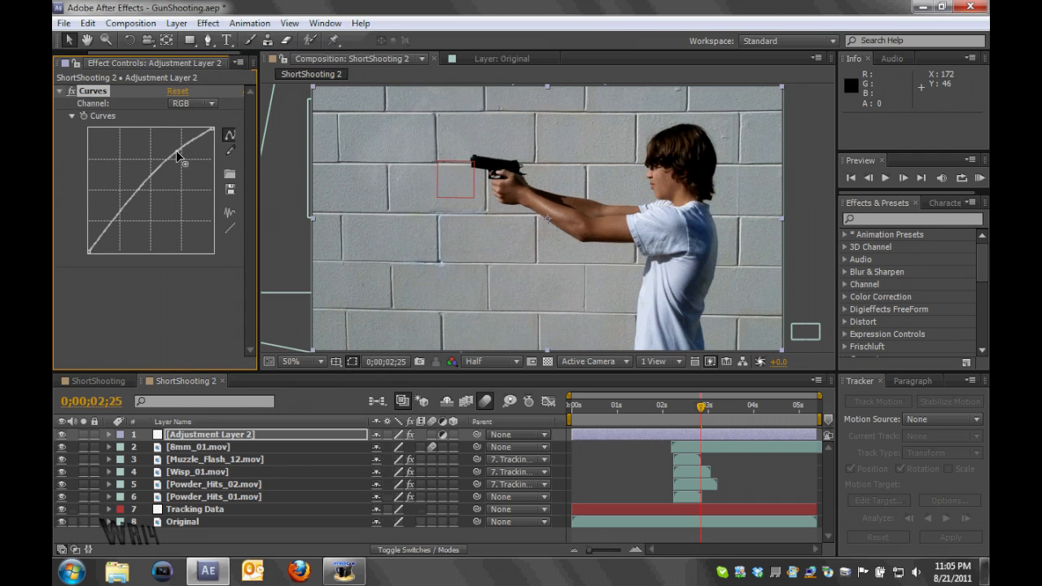
{"action": "left_click_drag", "start_coordinate": [119, 213], "coordinate": [123, 224]}
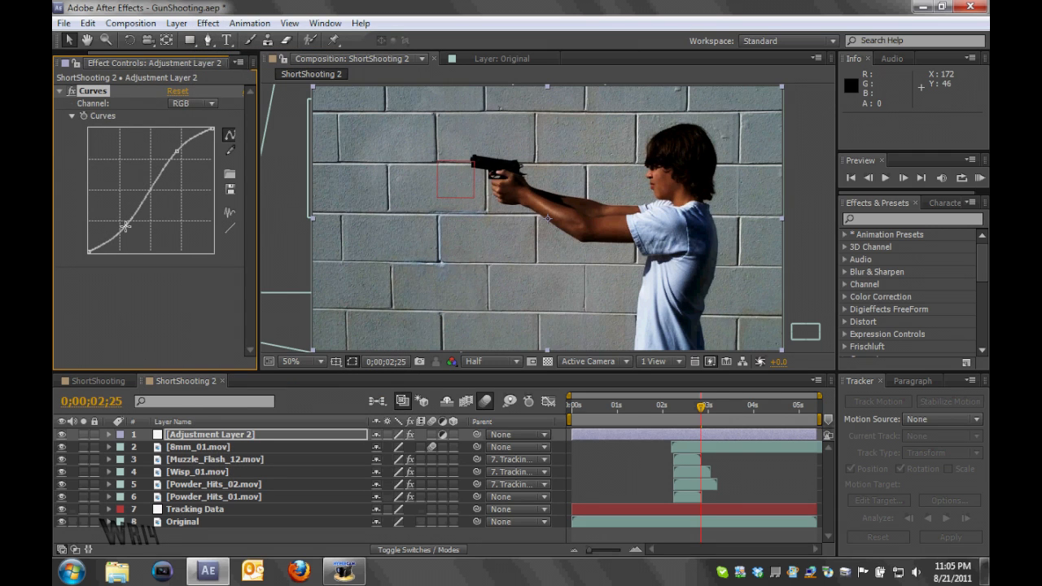
{"action": "left_click", "coordinate": [674, 409]}
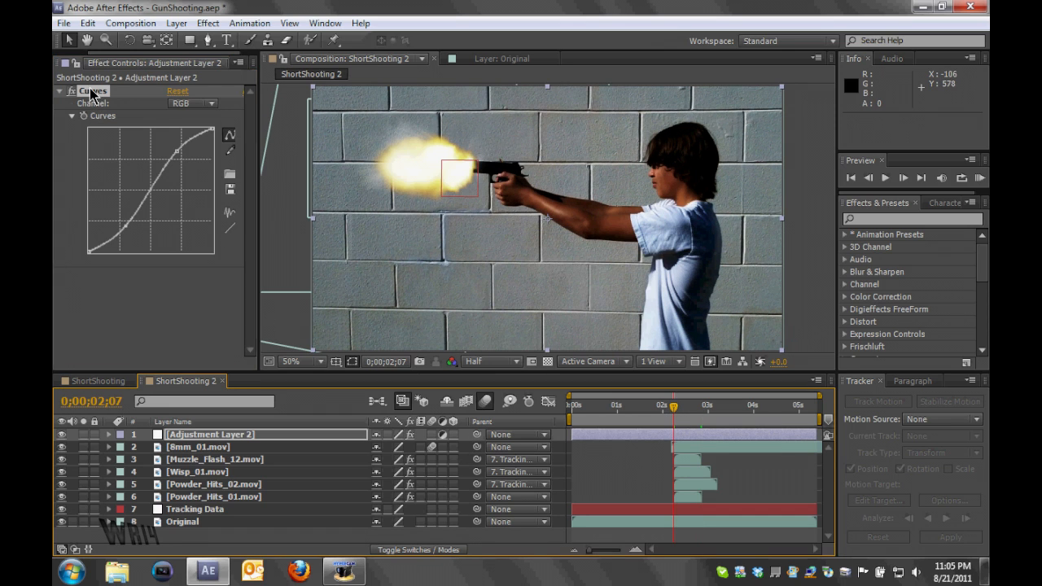
{"action": "key", "text": "Delete"}
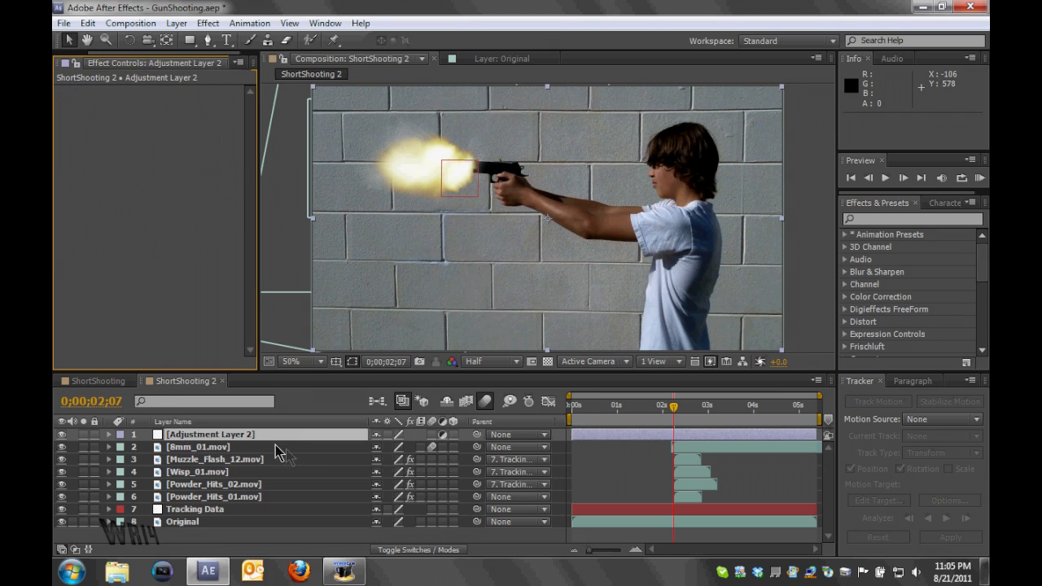
Step: Parent the 8mm_01.mov and Powder_Hits_01.mov layers to Tracking Data and delete Adjustment Layer 2
{"action": "left_click", "coordinate": [502, 447]}
{"action": "left_click", "coordinate": [521, 416]}
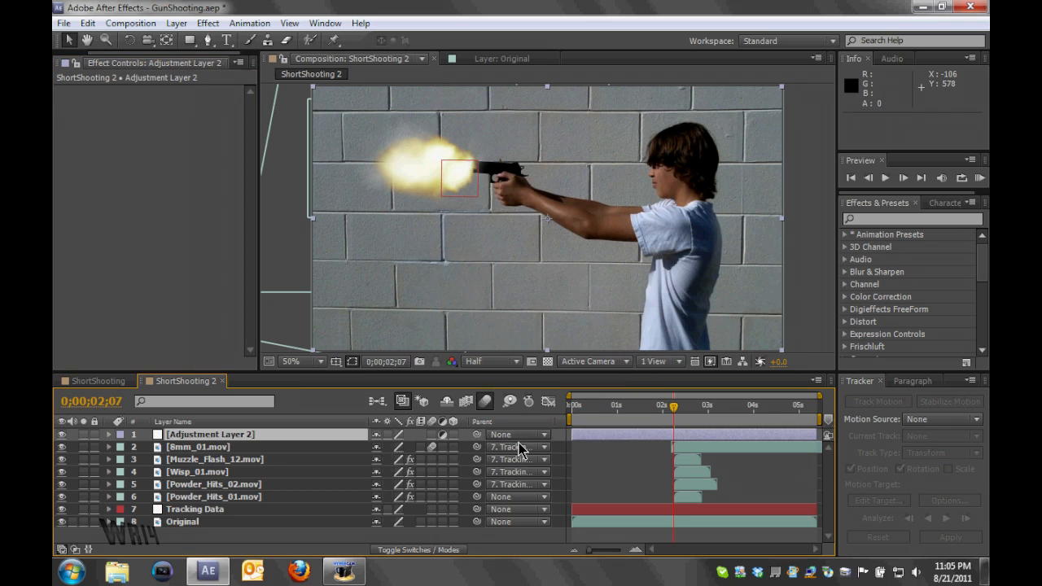
{"action": "key", "text": "Delete"}
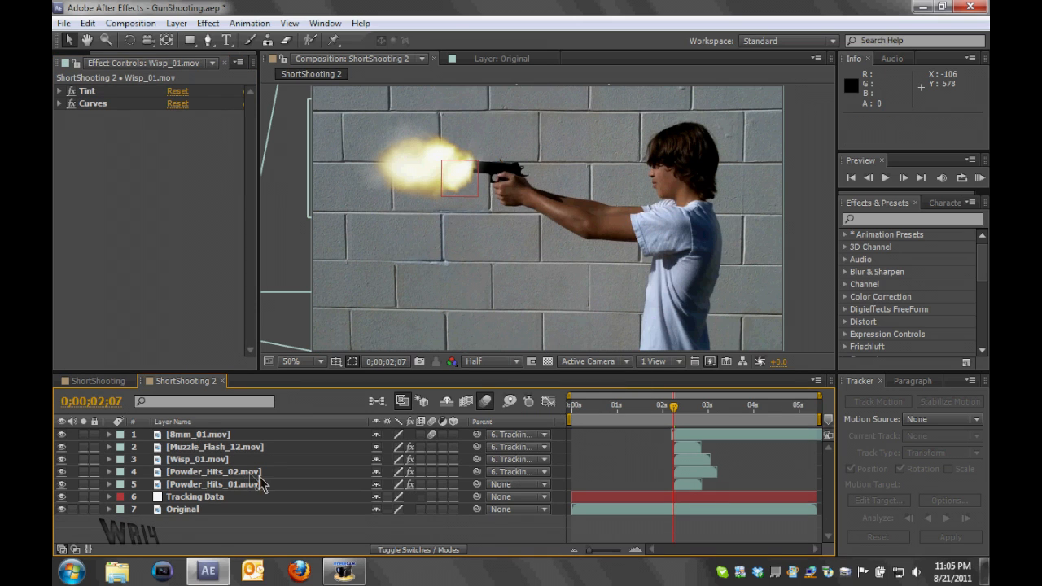
{"action": "left_click", "coordinate": [244, 488]}
{"action": "left_click", "coordinate": [511, 486]}
{"action": "left_click", "coordinate": [527, 456]}
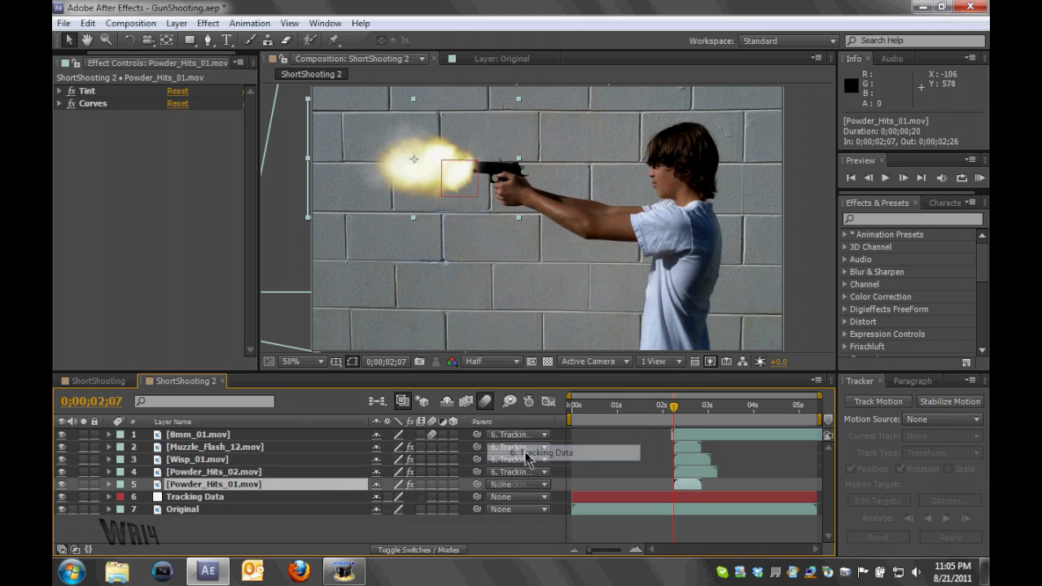
Step: Duplicate the Original layer and keep the copy selected
{"action": "left_click", "coordinate": [200, 508]}
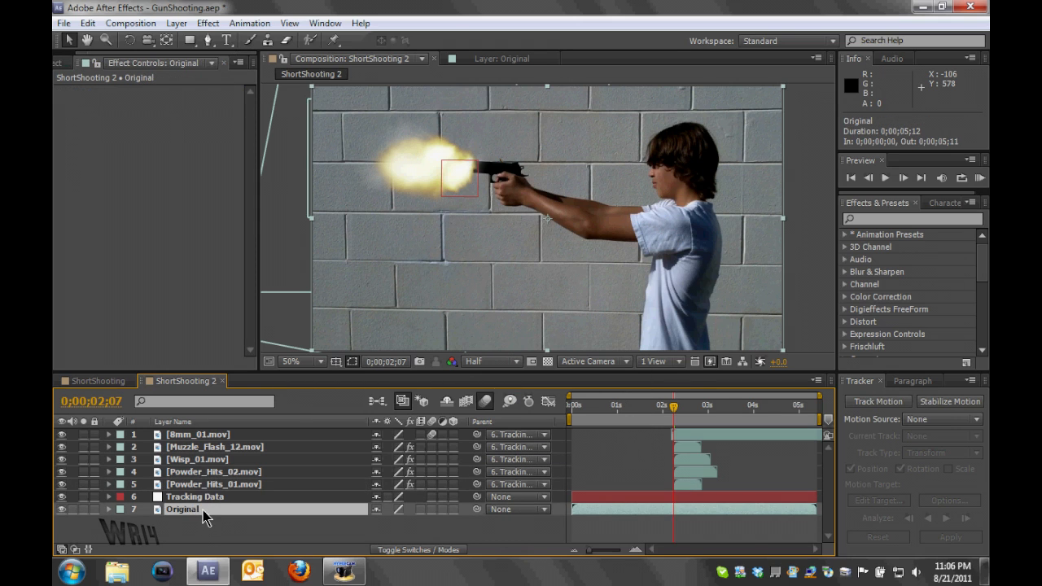
{"action": "key", "text": "ctrl+d"}
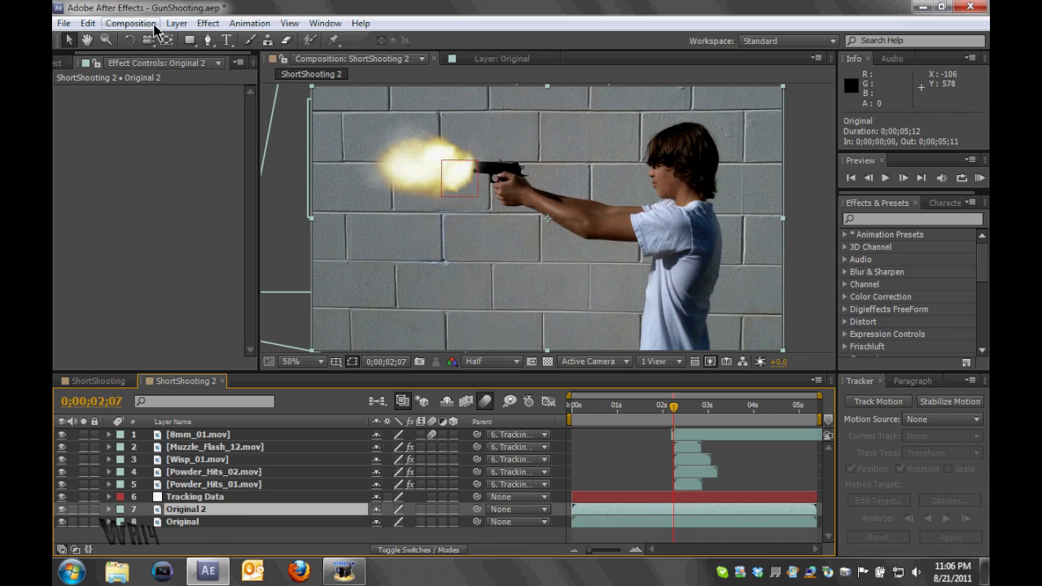
{"action": "left_click", "coordinate": [87, 22]}
{"action": "left_click", "coordinate": [63, 216]}
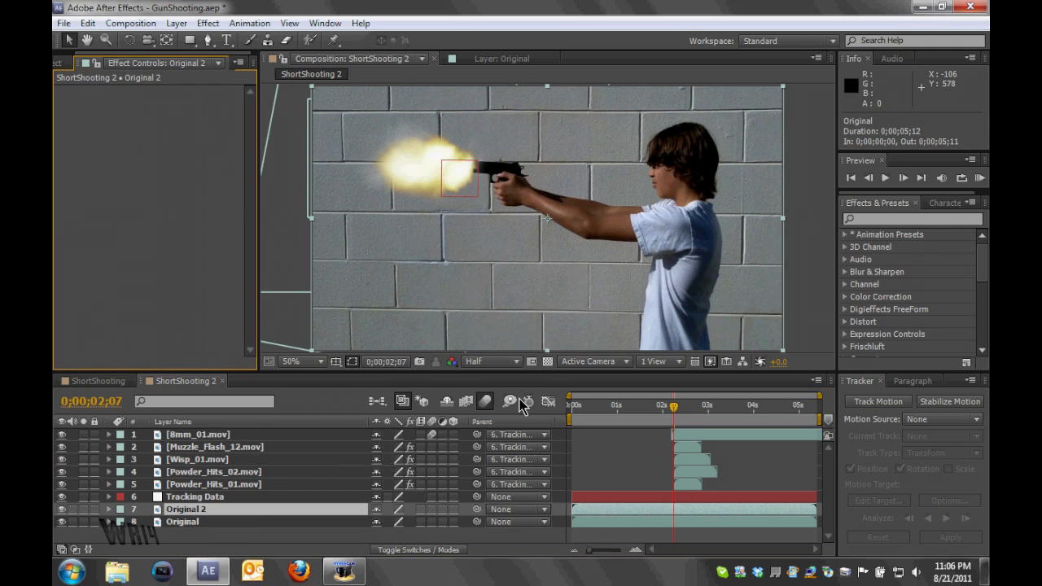
Step: Draw a Pen tool mask on the Original 2 layer around the shooter's hands, arms, shoulder and front of the face
{"action": "left_click", "coordinate": [207, 40]}
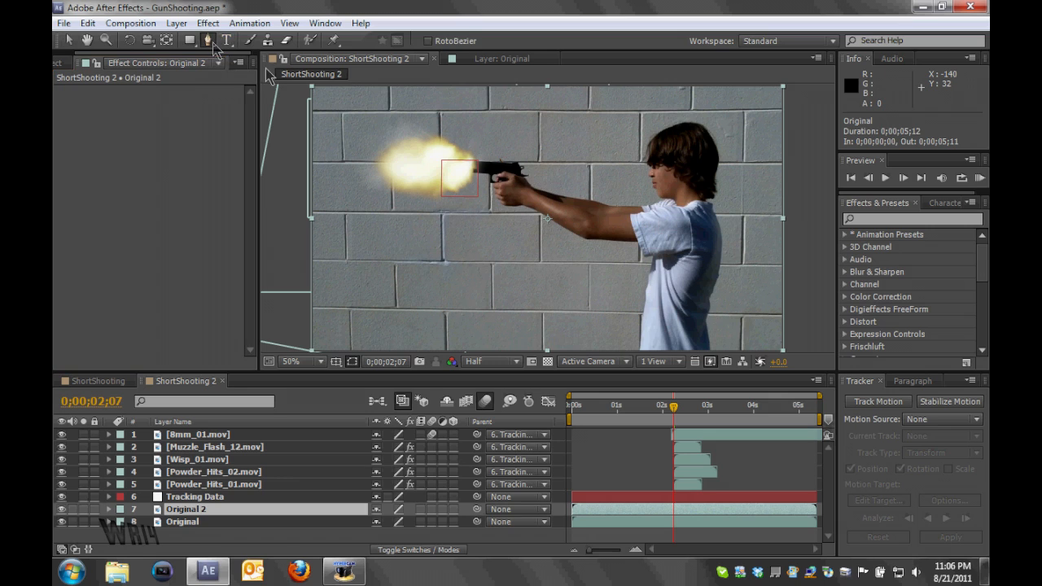
{"action": "left_click", "coordinate": [495, 172]}
{"action": "left_click", "coordinate": [526, 180]}
{"action": "left_click", "coordinate": [543, 192]}
{"action": "left_click", "coordinate": [571, 200]}
{"action": "left_click", "coordinate": [620, 208]}
{"action": "left_click", "coordinate": [651, 208]}
{"action": "left_click", "coordinate": [659, 186]}
{"action": "left_click", "coordinate": [652, 161]}
{"action": "left_click", "coordinate": [672, 166]}
{"action": "left_click", "coordinate": [689, 180]}
{"action": "left_click", "coordinate": [699, 218]}
{"action": "left_click", "coordinate": [651, 244]}
{"action": "left_click", "coordinate": [606, 241]}
{"action": "left_click", "coordinate": [572, 229]}
{"action": "left_click", "coordinate": [541, 212]}
{"action": "left_click", "coordinate": [510, 200]}
{"action": "left_click", "coordinate": [493, 194]}
{"action": "left_click", "coordinate": [493, 187]}
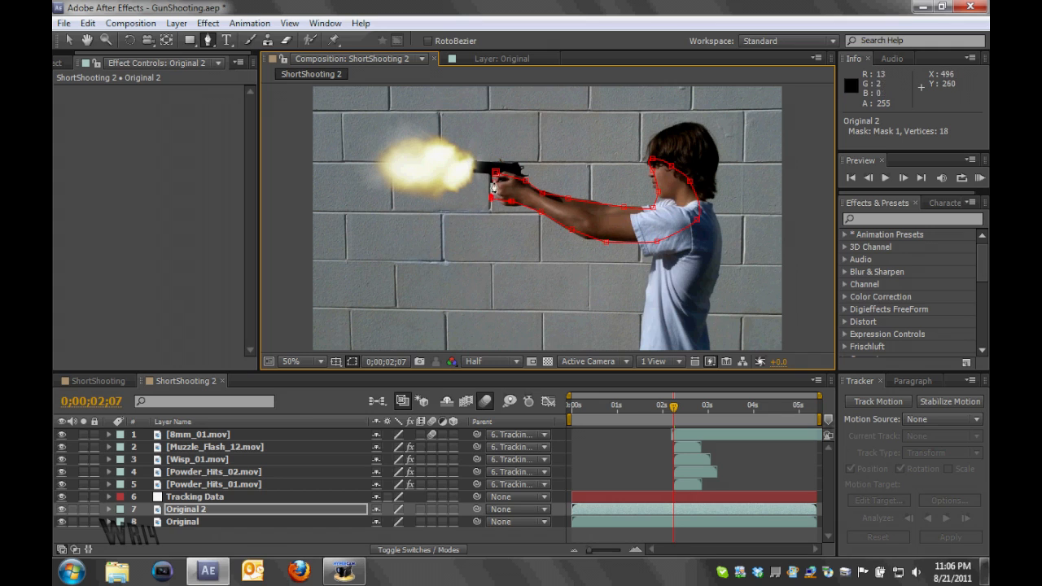
{"action": "left_click", "coordinate": [494, 172]}
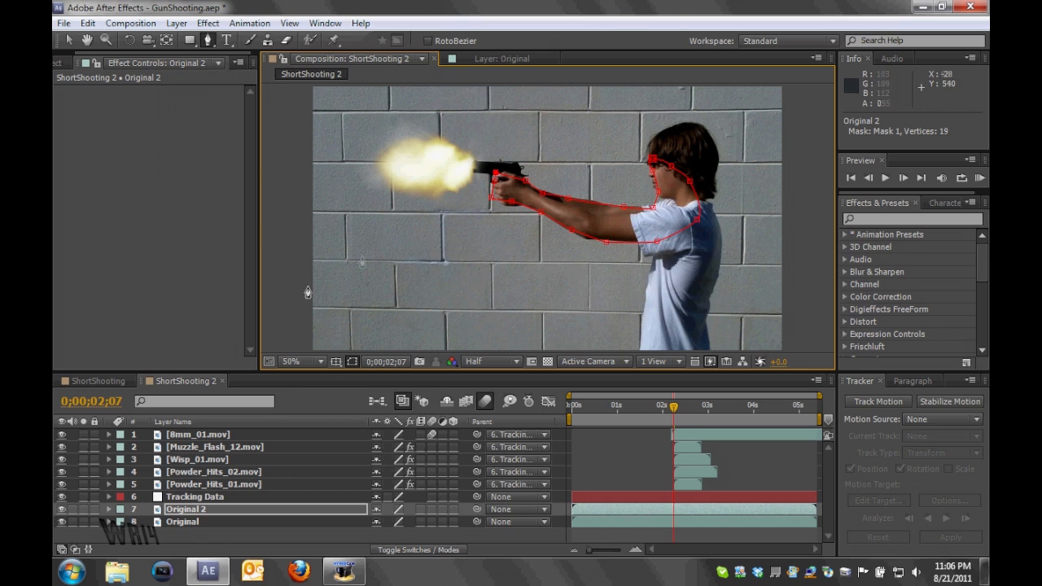
Step: Draw a large circular mask on the Original 2 layer, centred on the muzzle flash, with the Ellipse tool
{"action": "left_click", "coordinate": [189, 40]}
{"action": "left_click_drag", "start_coordinate": [188, 45], "coordinate": [239, 72]}
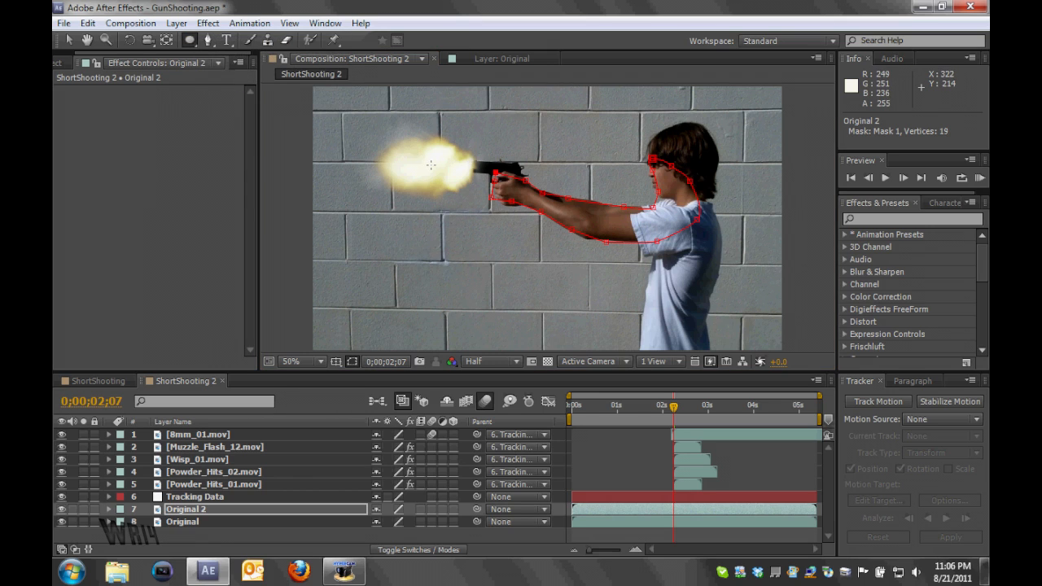
{"action": "mouse_move", "coordinate": [430, 164]}
{"action": "left_mouse_down"}
{"action": "mouse_move", "coordinate": [479, 200]}
{"action": "mouse_move", "coordinate": [643, 378]}
{"action": "mouse_move", "coordinate": [607, 346]}
{"action": "left_mouse_up"}
{"action": "key", "text": "ctrl"}
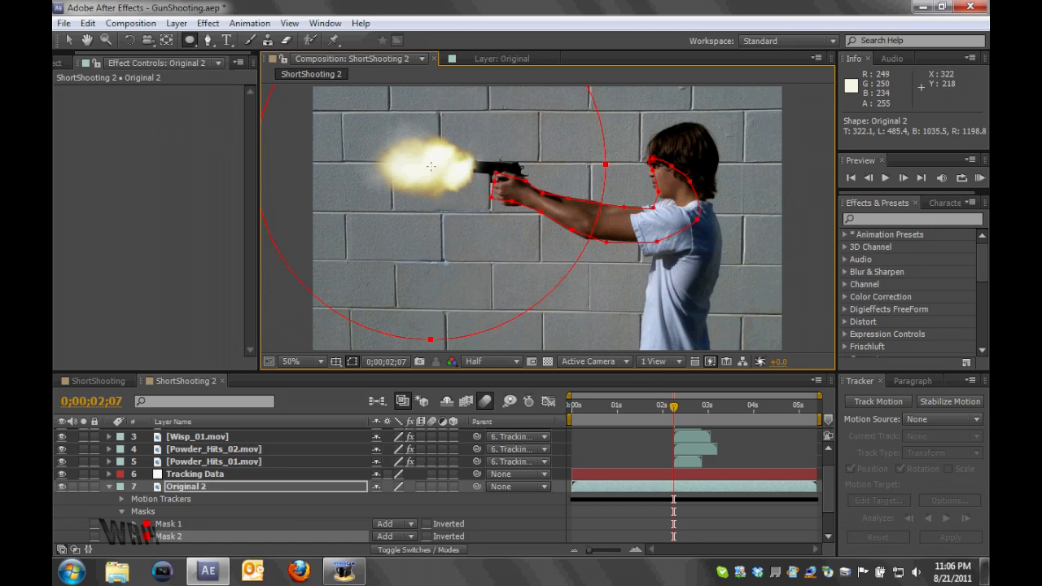
Step: Set the mask feather of both Mask 1 and Mask 2 on the Original 2 layer to 210 pixels
{"action": "left_click", "coordinate": [178, 488]}
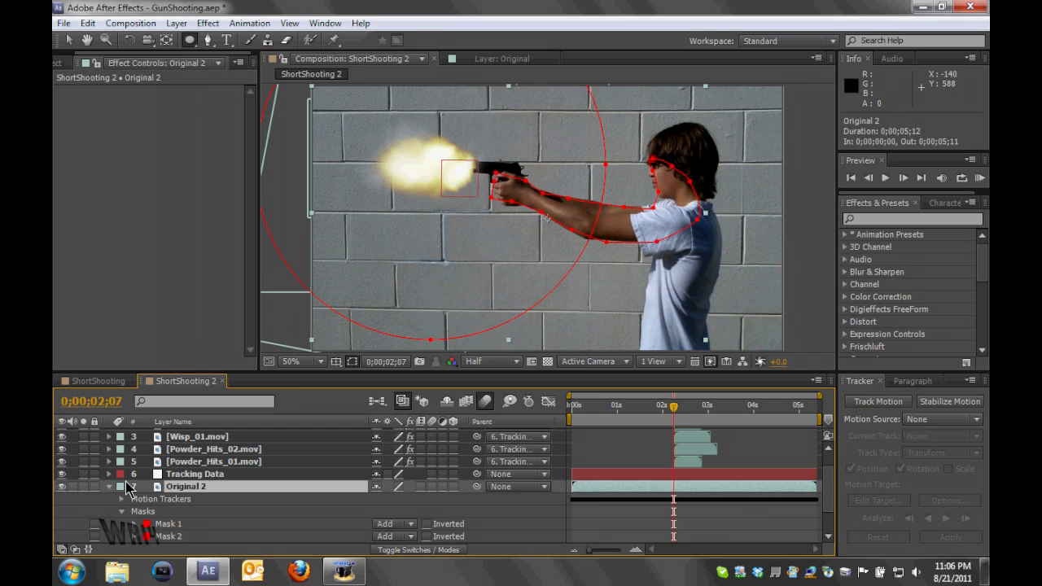
{"action": "scroll", "coordinate": [180, 505], "scroll_direction": "down", "scroll_amount": 1}
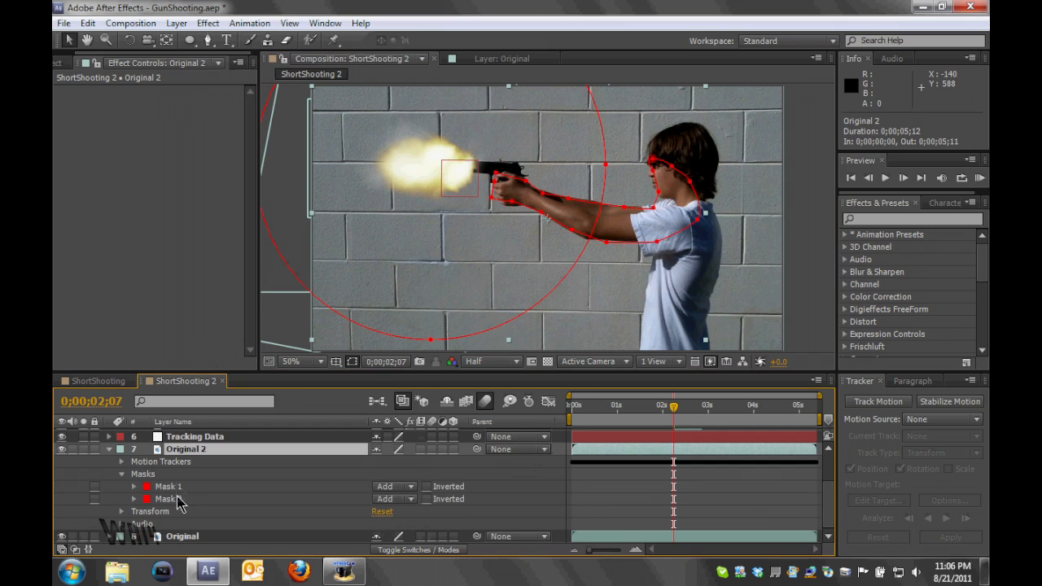
{"action": "left_click", "coordinate": [179, 489]}
{"action": "left_click", "coordinate": [182, 500], "text": "shift"}
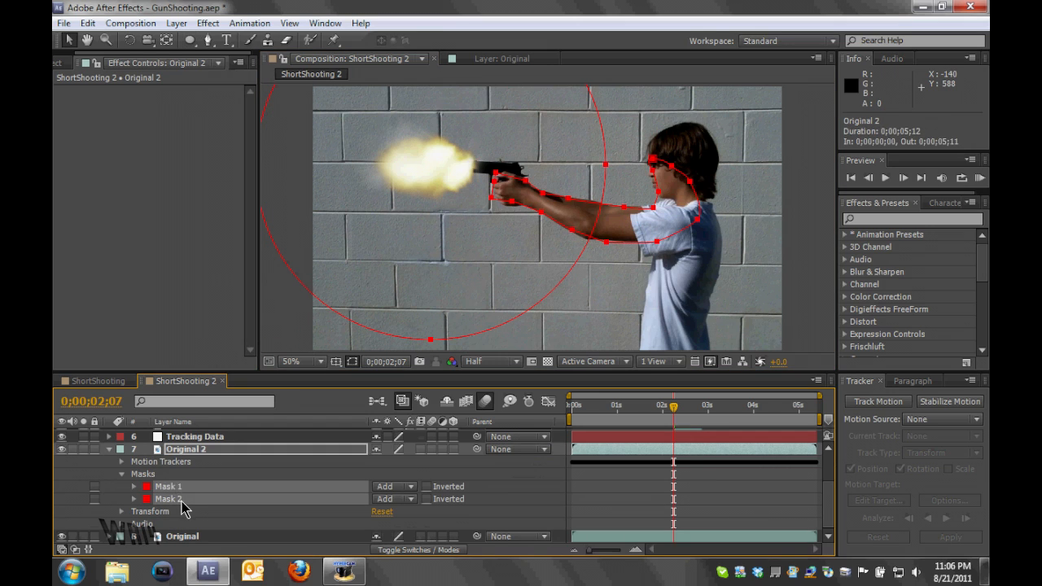
{"action": "key", "text": "f"}
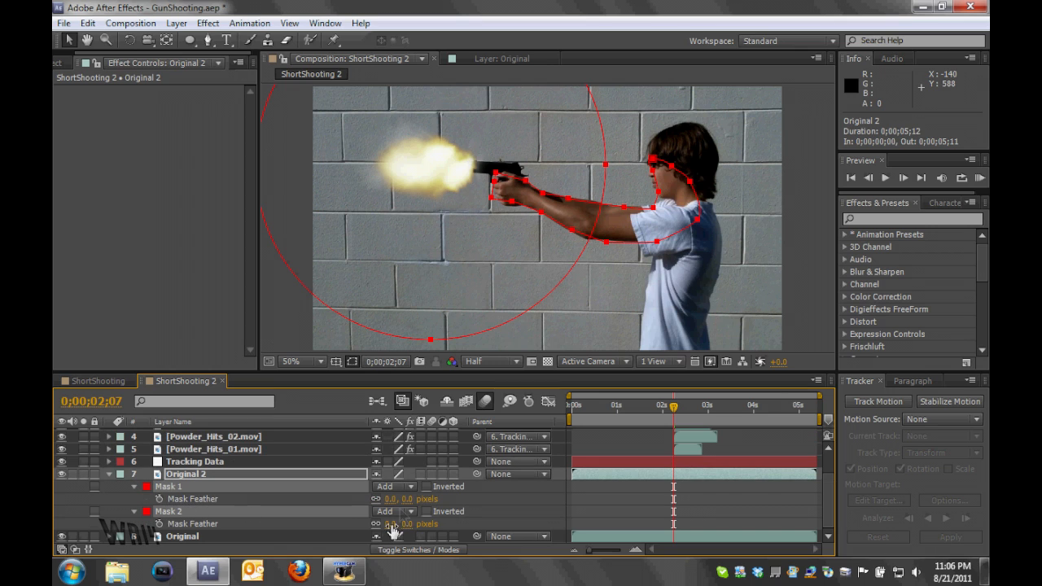
{"action": "left_click", "coordinate": [407, 499]}
{"action": "type", "text": "210"}
{"action": "key", "text": "Return"}
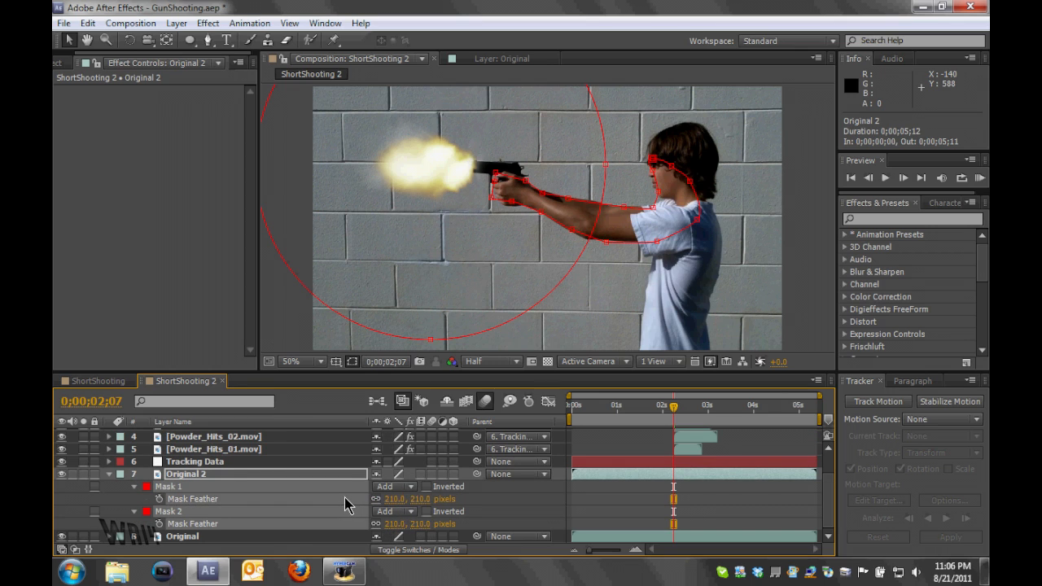
{"action": "left_click", "coordinate": [110, 475]}
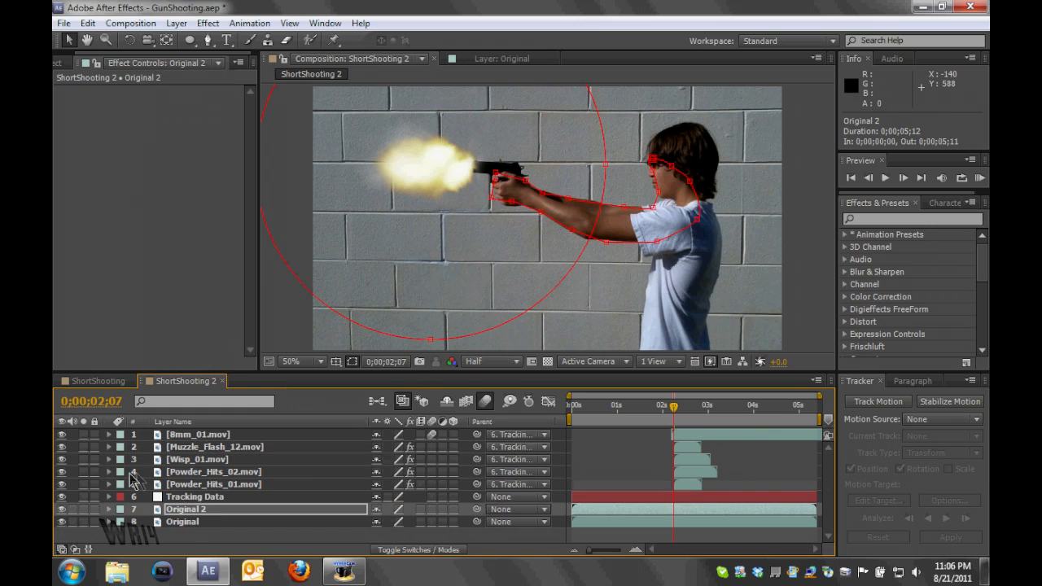
Step: Change the blending mode of the Original 2 layer to Add
{"action": "left_click", "coordinate": [222, 509]}
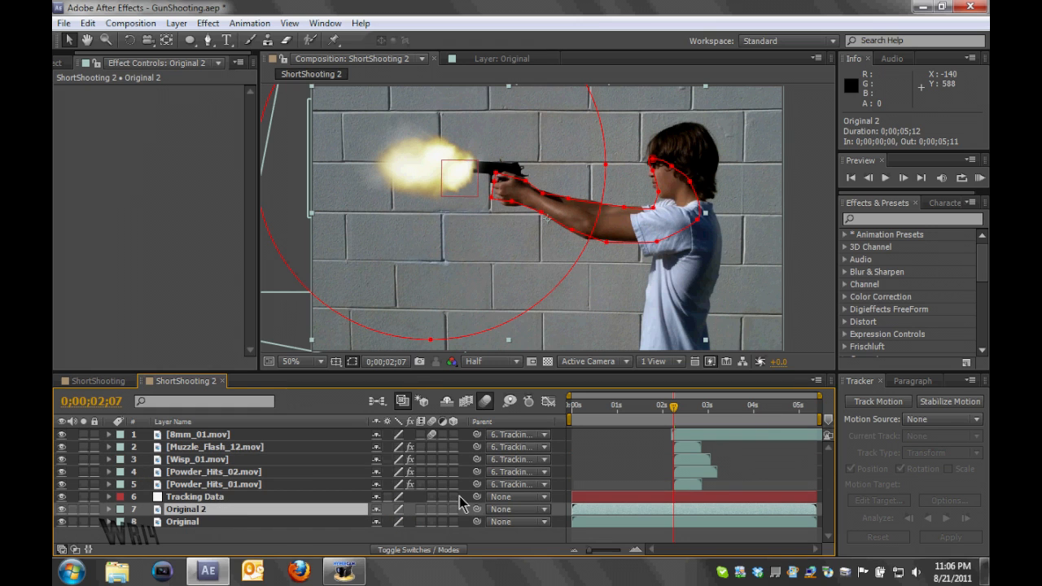
{"action": "left_click", "coordinate": [423, 549]}
{"action": "left_click", "coordinate": [411, 509]}
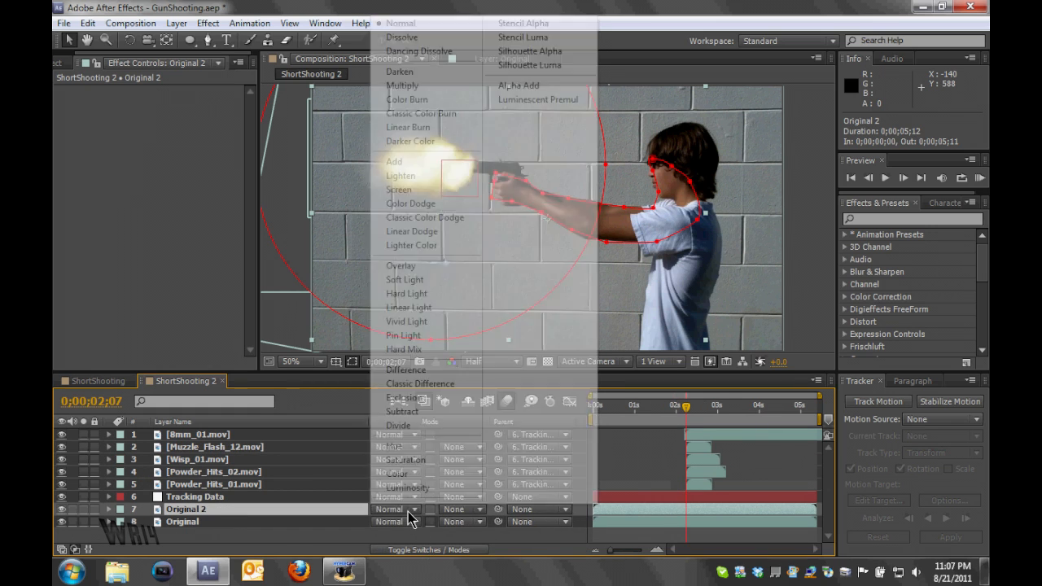
{"action": "left_click", "coordinate": [394, 162]}
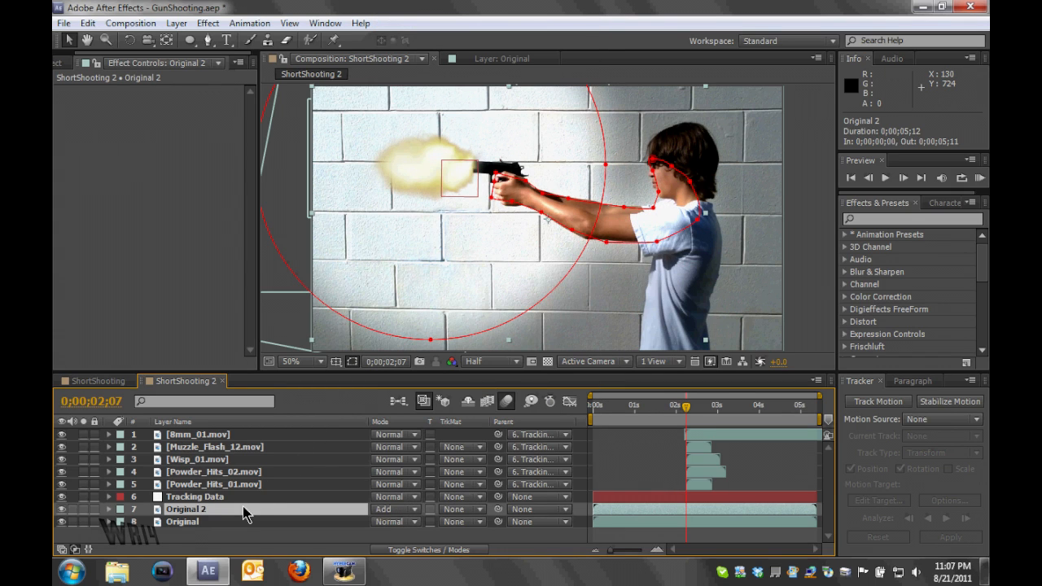
Step: Lower the Original 2 layer's opacity to 50% and set an opacity keyframe at 0;00;02;07
{"action": "key", "text": "t"}
{"action": "left_click_drag", "start_coordinate": [382, 527], "coordinate": [351, 521]}
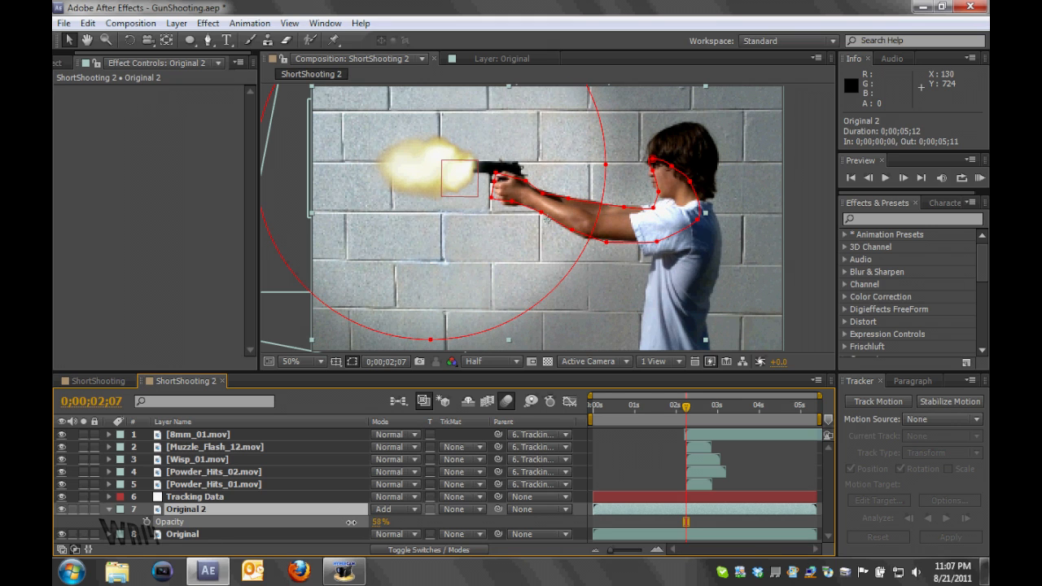
{"action": "left_click_drag", "start_coordinate": [347, 523], "coordinate": [346, 524]}
{"action": "left_click", "coordinate": [147, 522]}
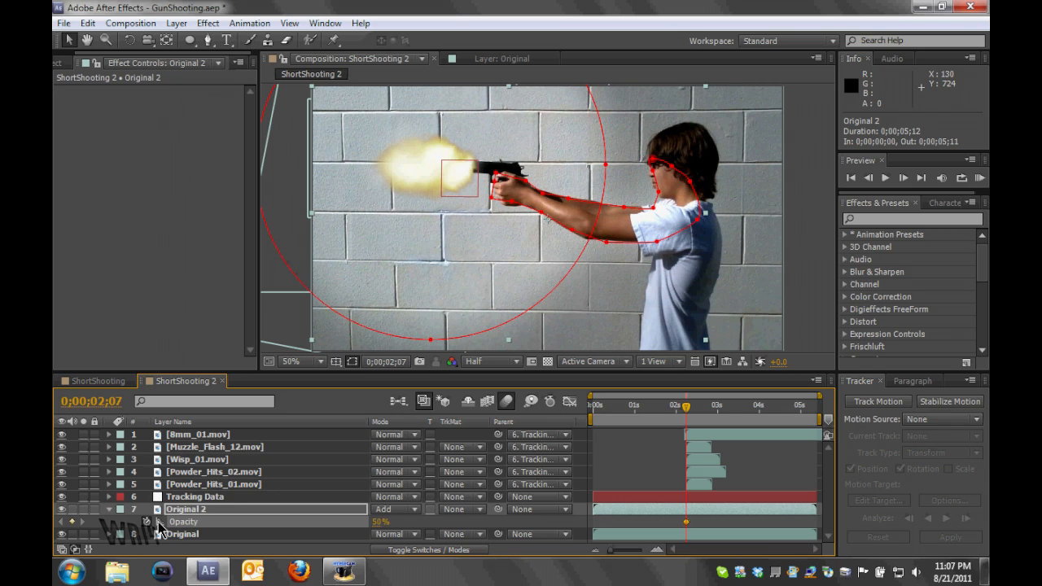
Step: Add a 0% opacity keyframe to the Original 2 layer at 0;00;02;10 so the light fades out
{"action": "key", "text": "Page_Up"}
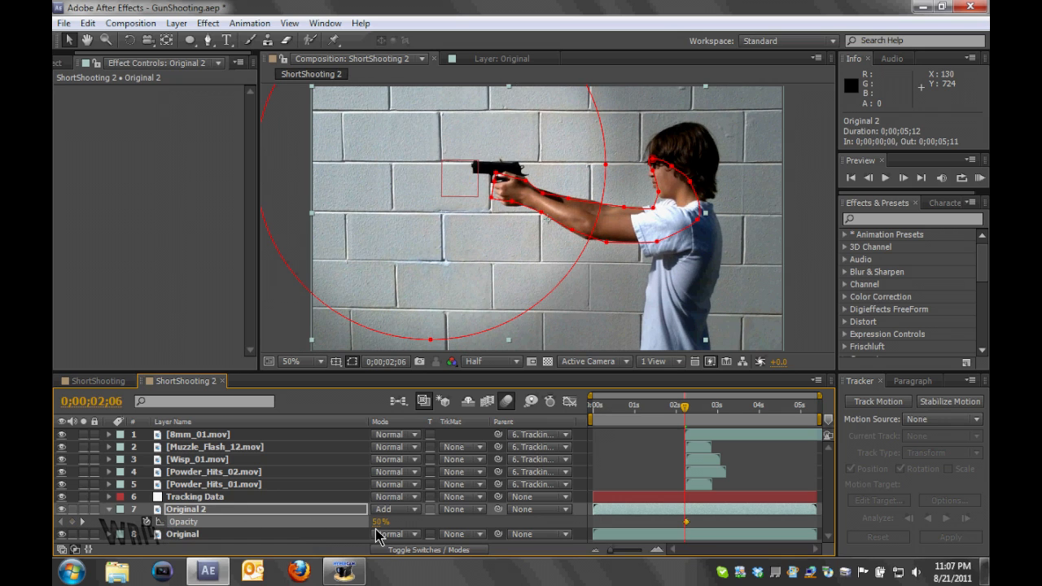
{"action": "key", "text": "Page_Down"}
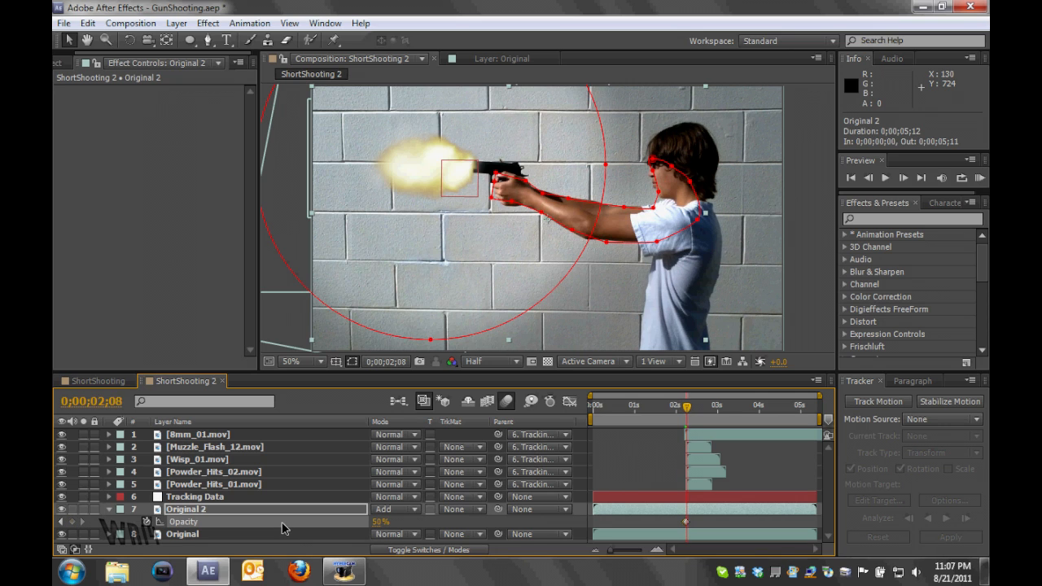
{"action": "key", "text": "Page_Down"}
{"action": "key", "text": "Page_Down"}
{"action": "left_click", "coordinate": [378, 522]}
{"action": "key", "text": "Return"}
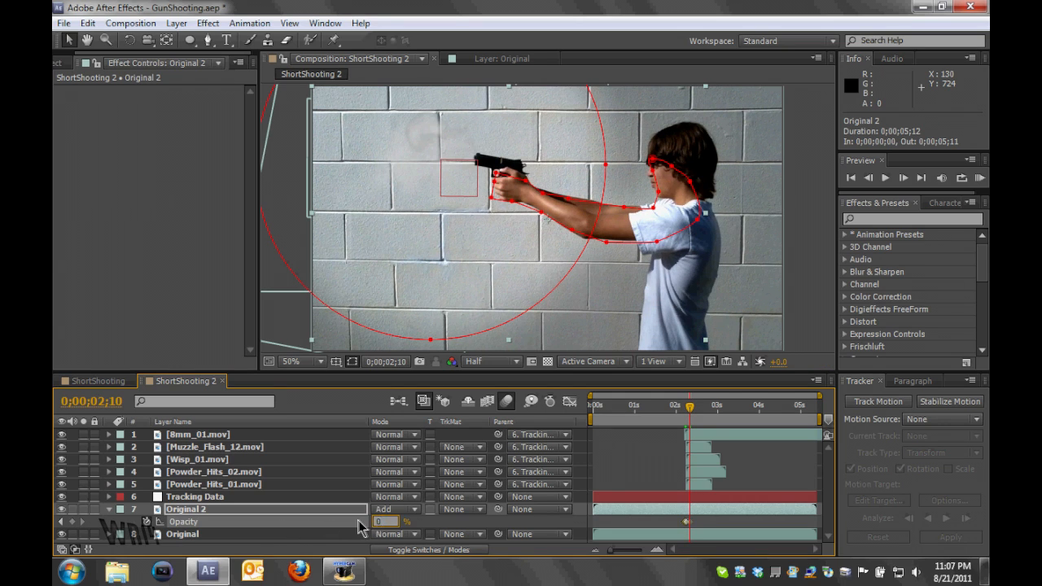
{"action": "left_click", "coordinate": [687, 522]}
{"action": "left_click", "coordinate": [703, 519]}
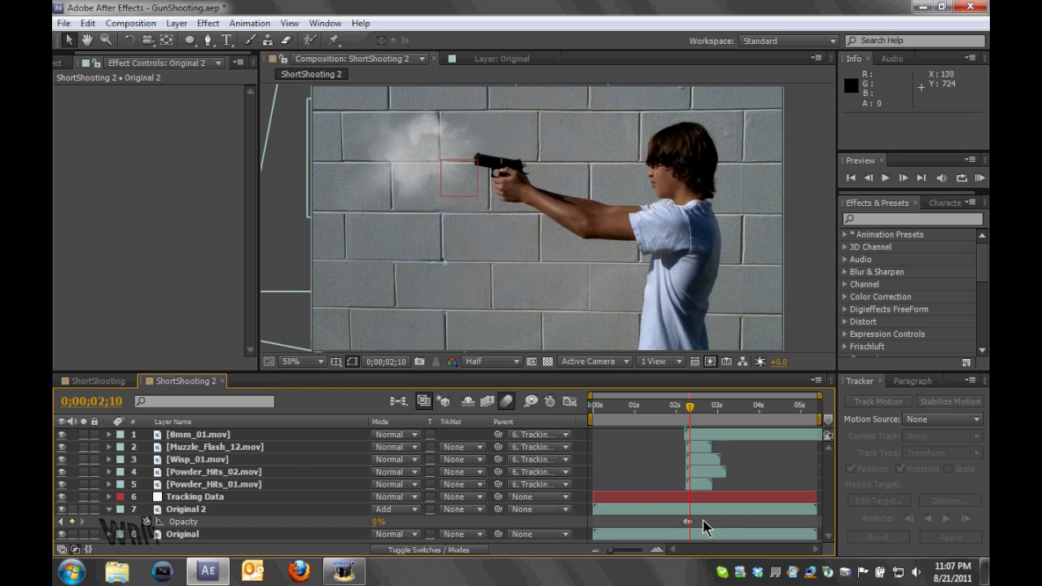
{"action": "left_click", "coordinate": [691, 521]}
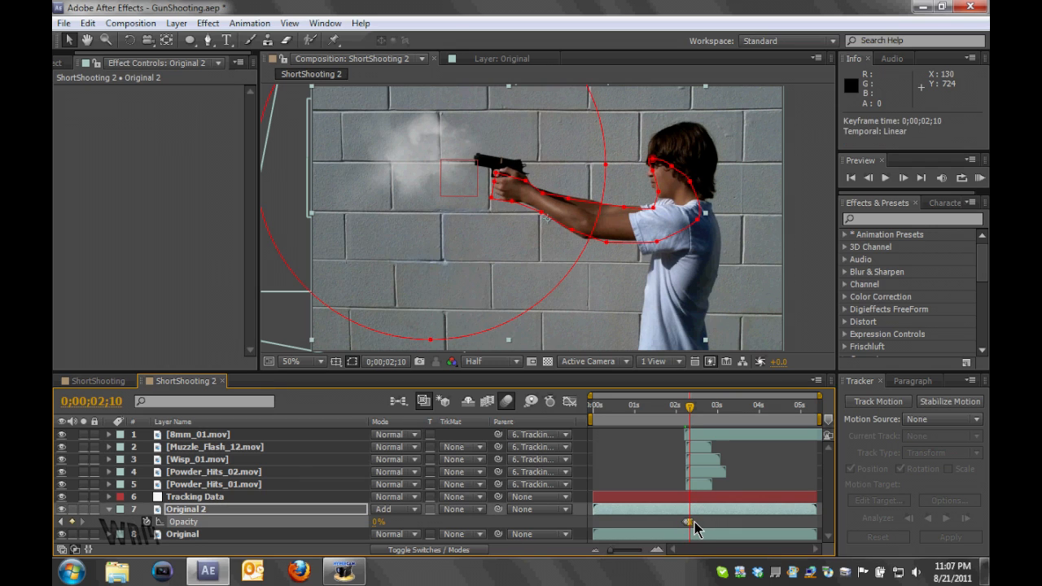
{"action": "left_click", "coordinate": [656, 529]}
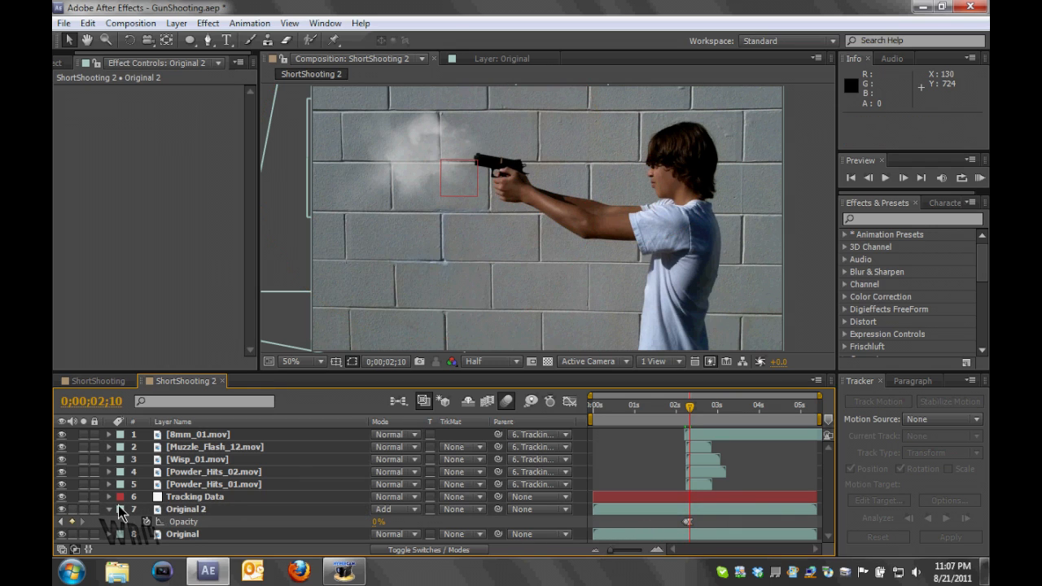
Step: Collapse the Original 2 layer's properties and rename the layer Light
{"action": "left_click", "coordinate": [109, 510]}
{"action": "left_click", "coordinate": [181, 509]}
{"action": "key", "text": "Return"}
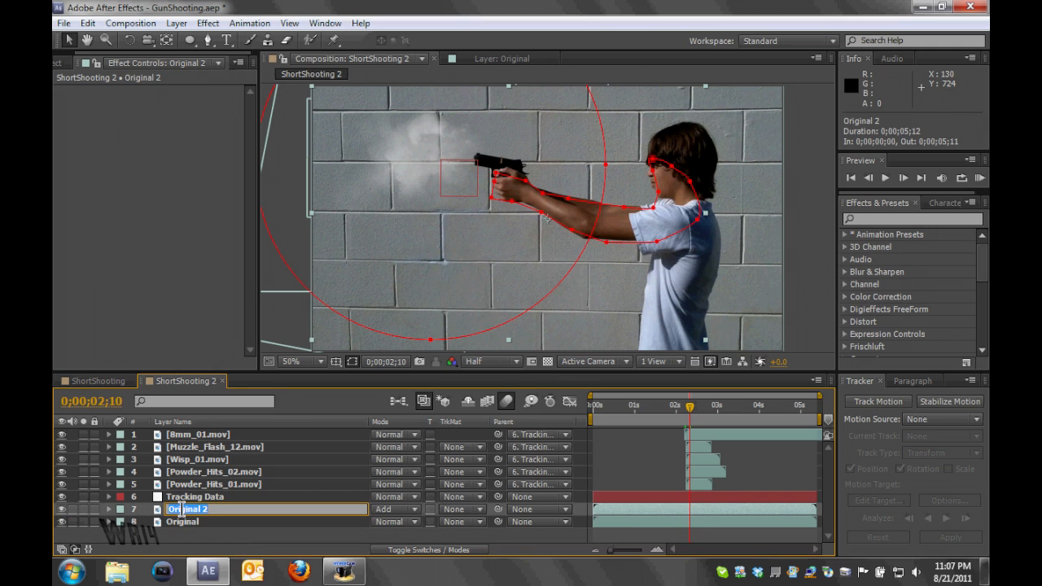
{"action": "type", "text": "Light"}
{"action": "key", "text": "Return"}
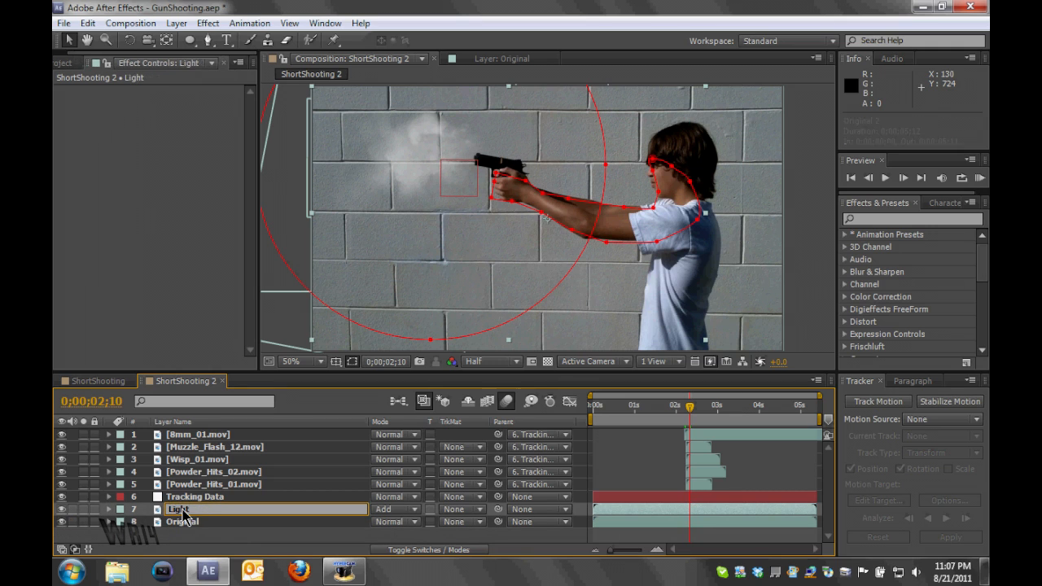
Step: Check the shot at 0;00;02;20, 0;00;03;10 and 0;00;02;08, viewing the 8mm_01.mov and Muzzle_Flash_12.mov layers
{"action": "left_click", "coordinate": [215, 435]}
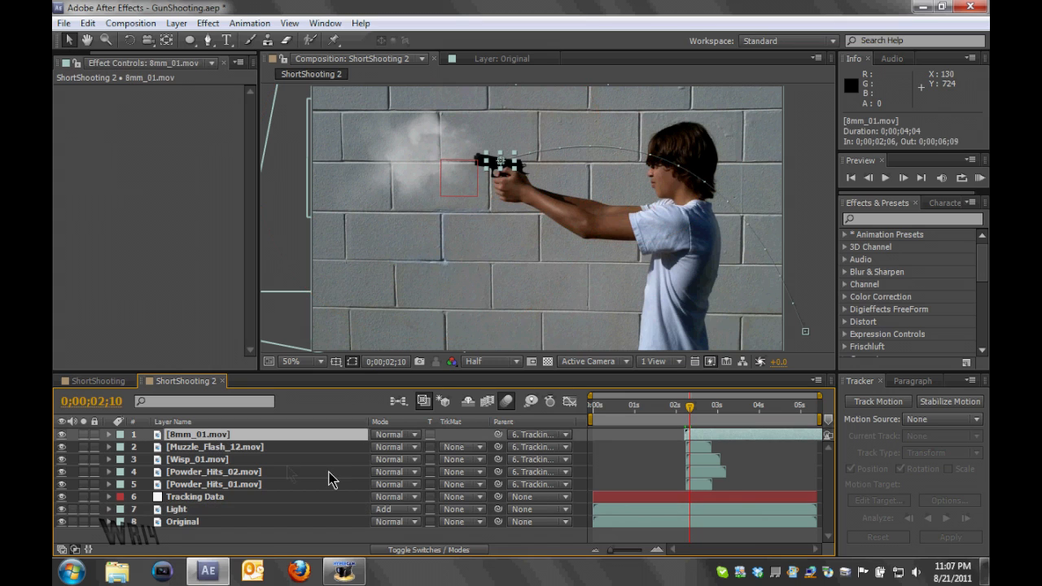
{"action": "left_click", "coordinate": [704, 406]}
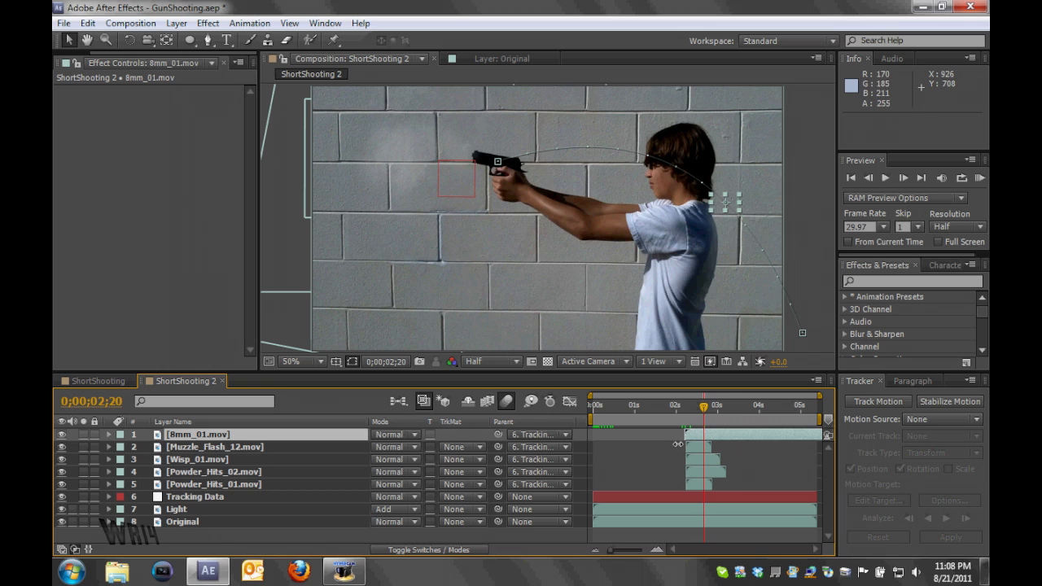
{"action": "left_click_drag", "start_coordinate": [726, 419], "coordinate": [732, 417]}
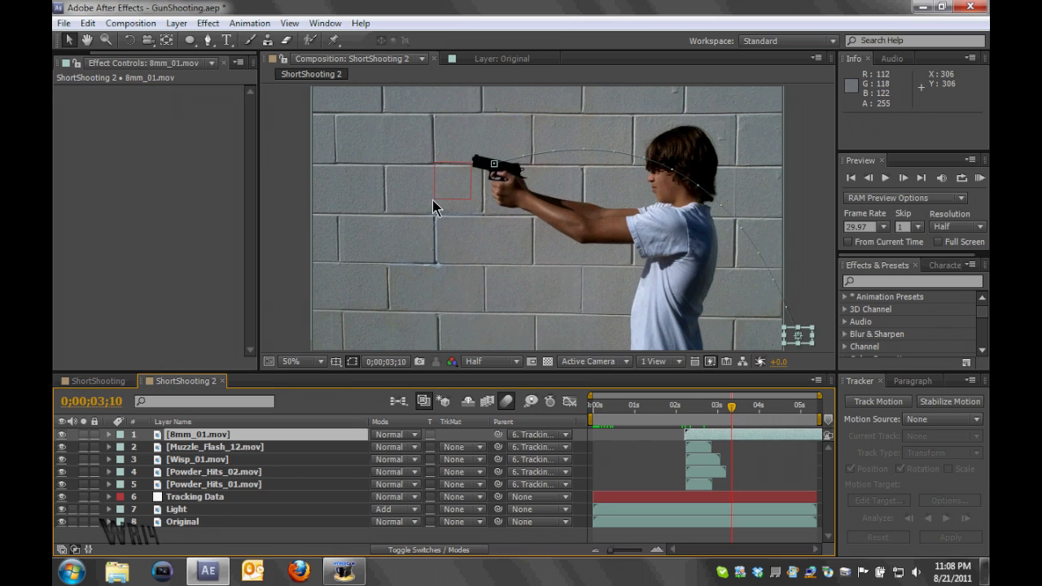
{"action": "left_click", "coordinate": [220, 449]}
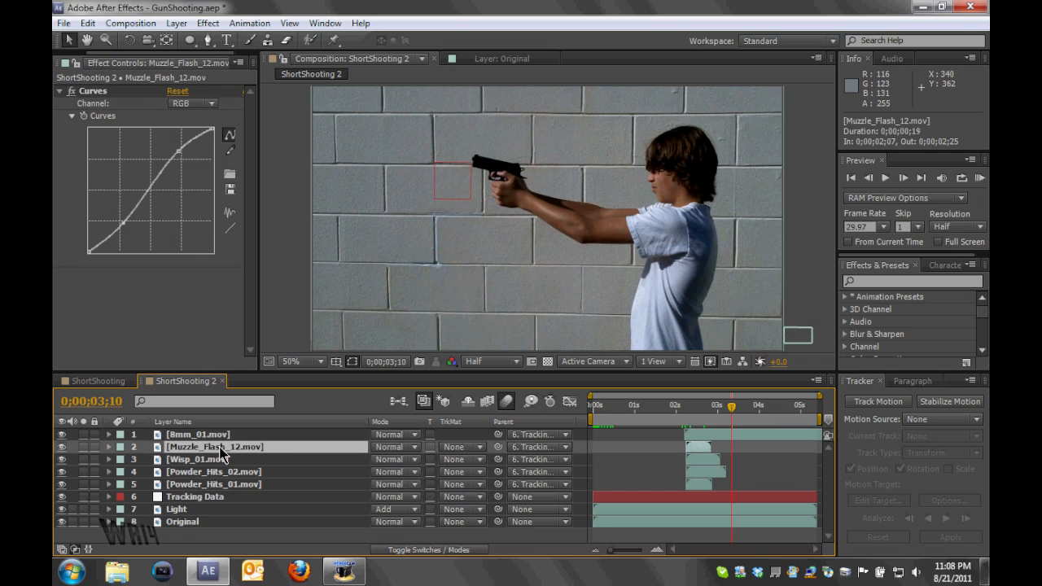
{"action": "left_click", "coordinate": [687, 406]}
{"action": "left_click", "coordinate": [210, 437]}
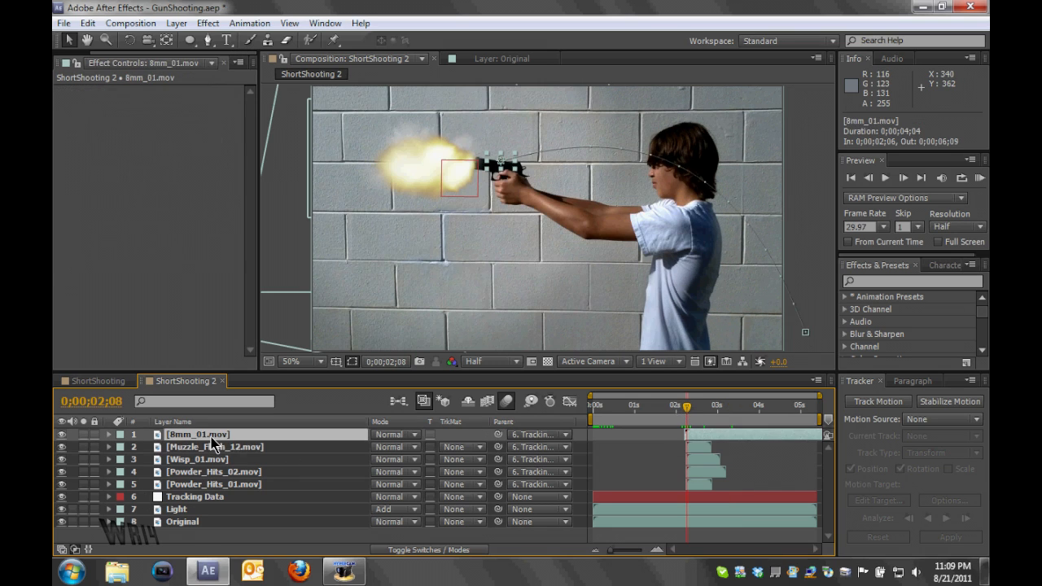